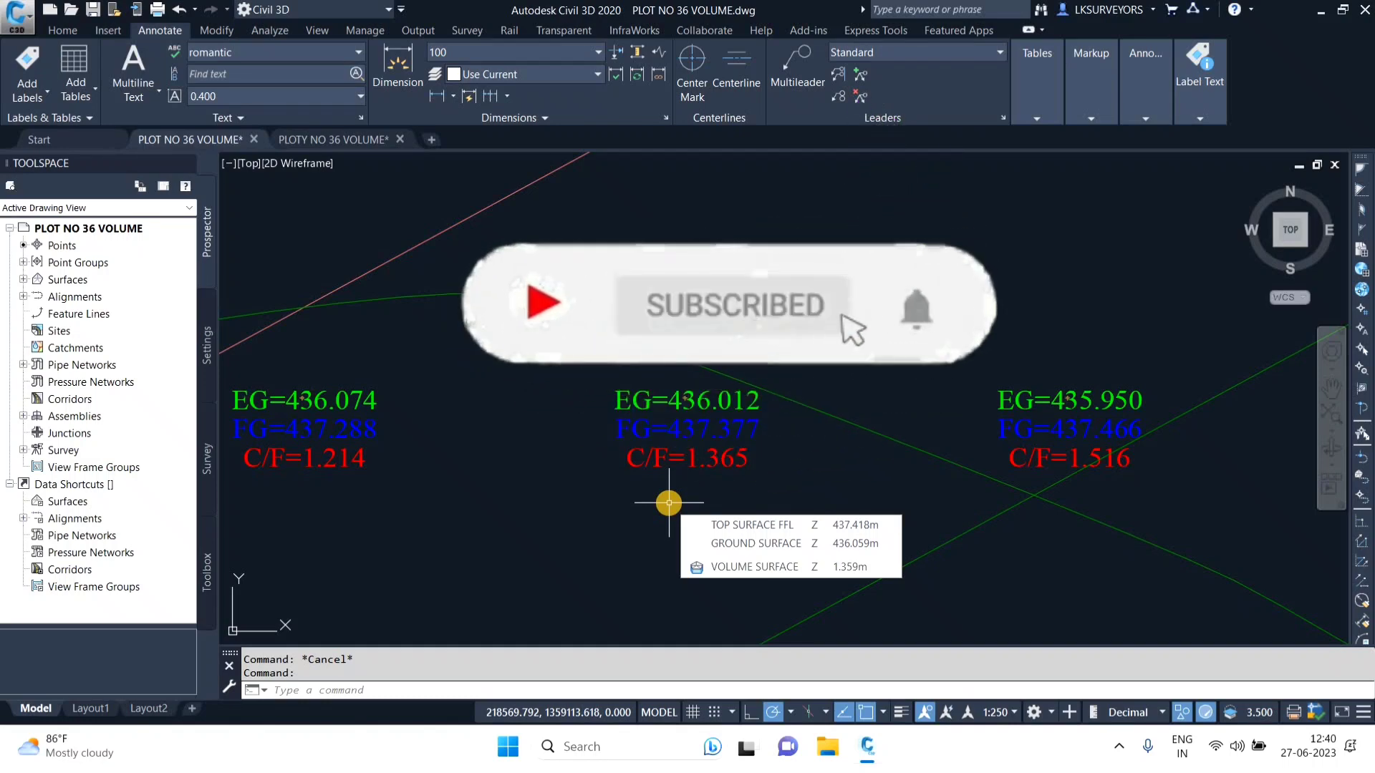
Step: Switch to the PLOTY NO 36 VOLUME drawing and examine its coordinate grid, surface contours and Cut/Fill Summary table
click(334, 139)
middle_drag(601, 340, 497, 322)
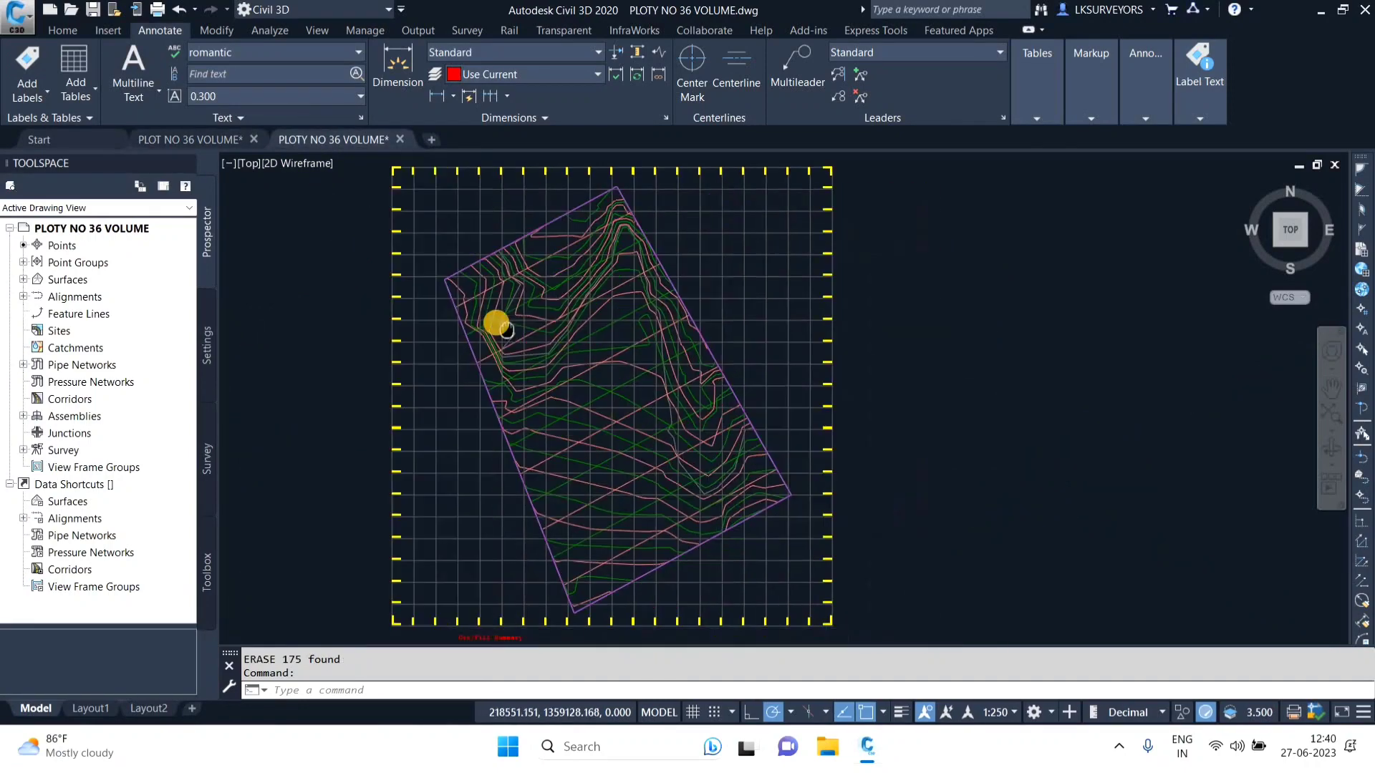
scroll(495, 322, up, 6)
scroll(583, 332, down, 4)
mouse_move(442, 286)
middle_down()
mouse_move(476, 376)
mouse_move(532, 444)
middle_up()
scroll(442, 228, up, 6)
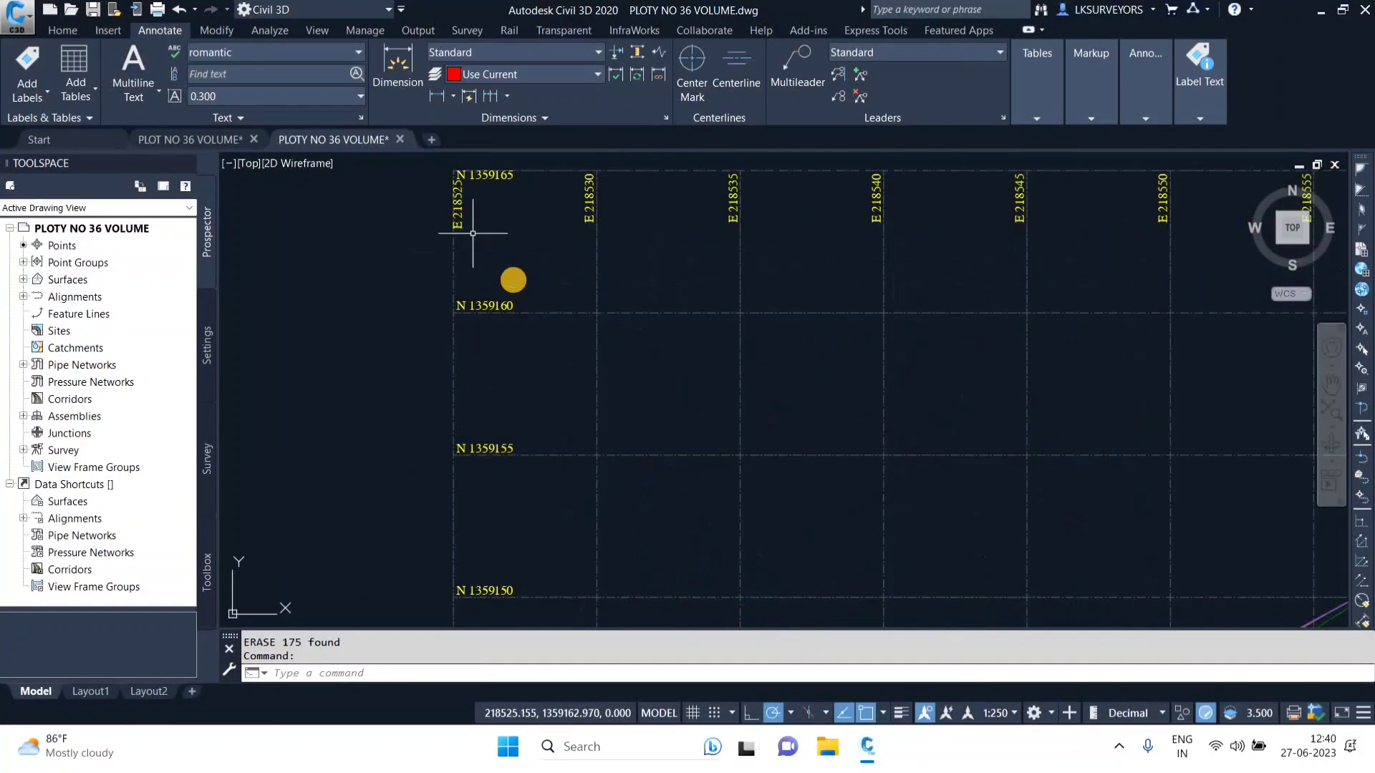
scroll(512, 272, down, 2)
scroll(773, 403, down, 2)
mouse_move(773, 401)
middle_down()
mouse_move(482, 184)
mouse_move(726, 366)
middle_up()
scroll(726, 367, down, 3)
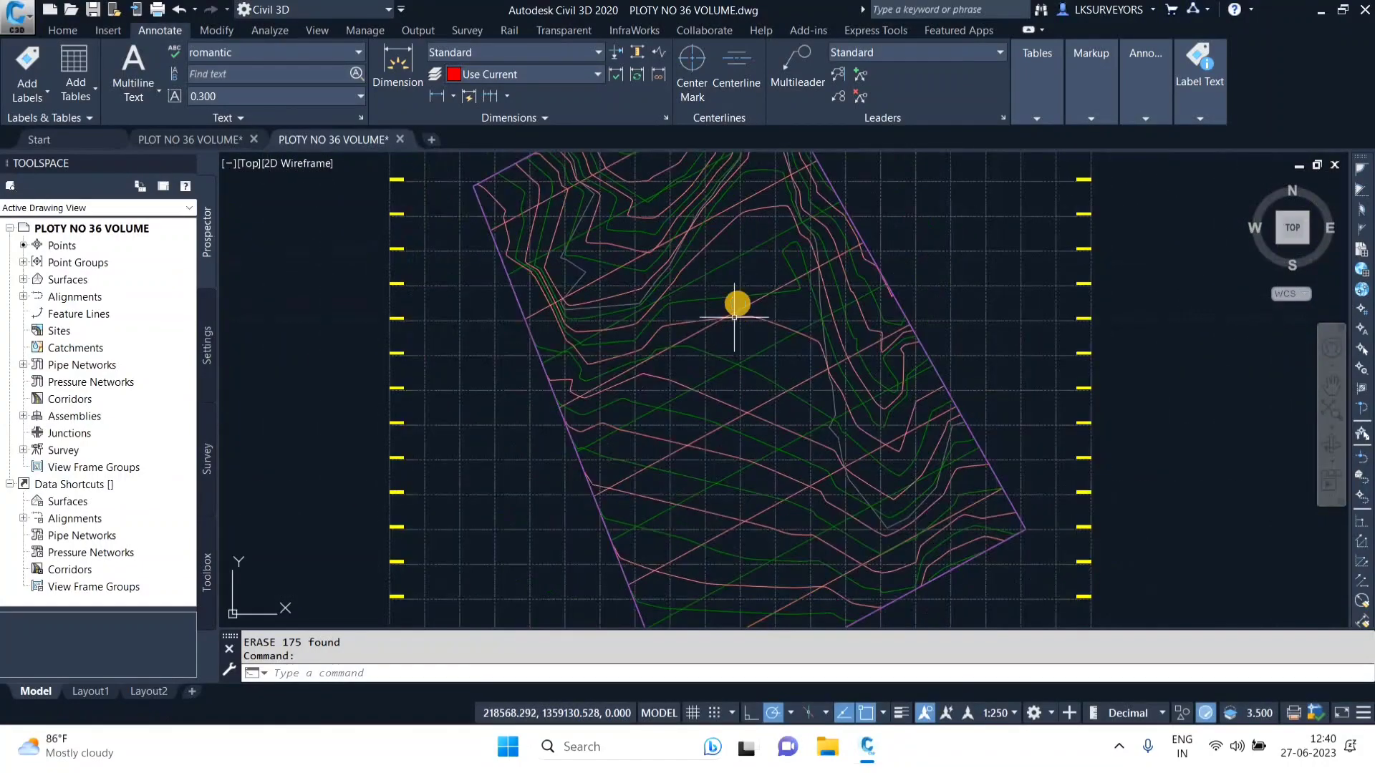
scroll(709, 530, up, 1)
middle_drag(677, 543, 699, 425)
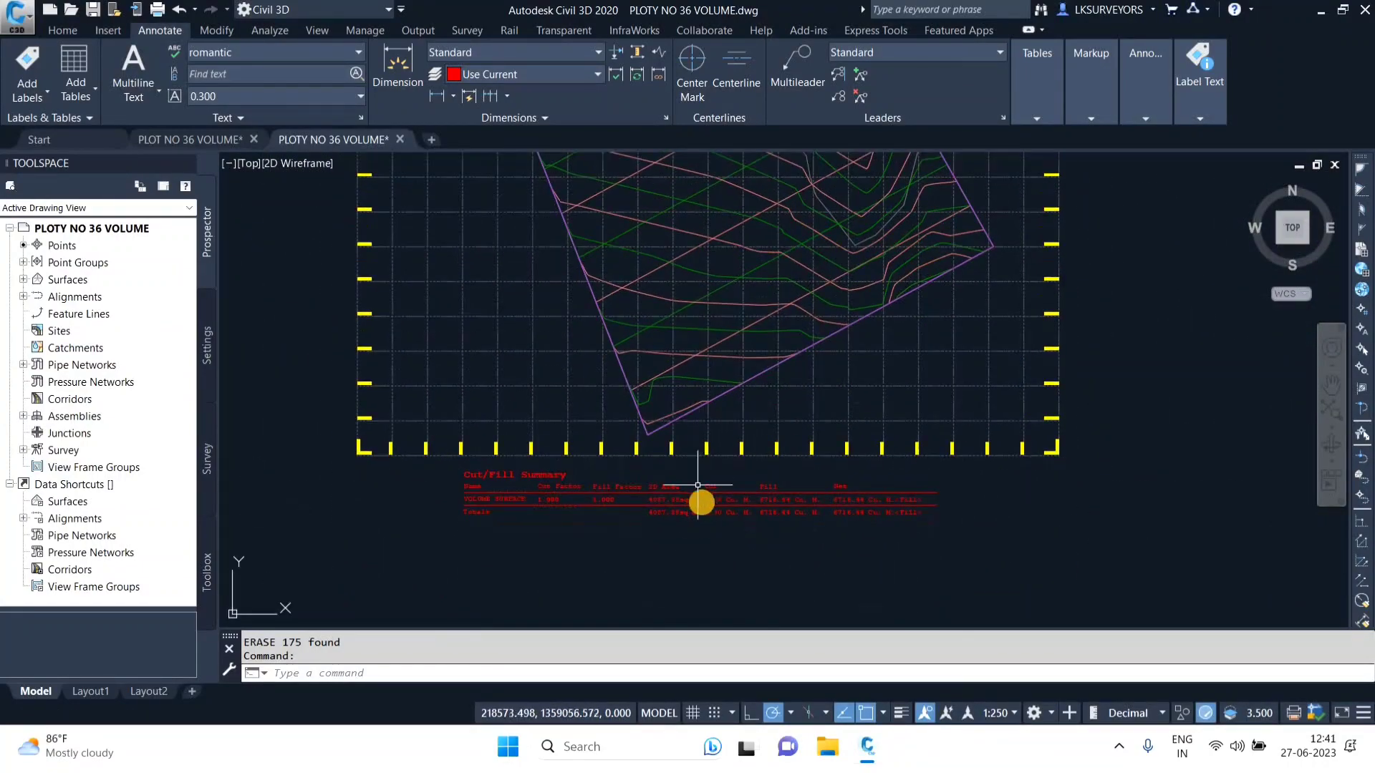
scroll(699, 485, up, 4)
scroll(708, 493, down, 4)
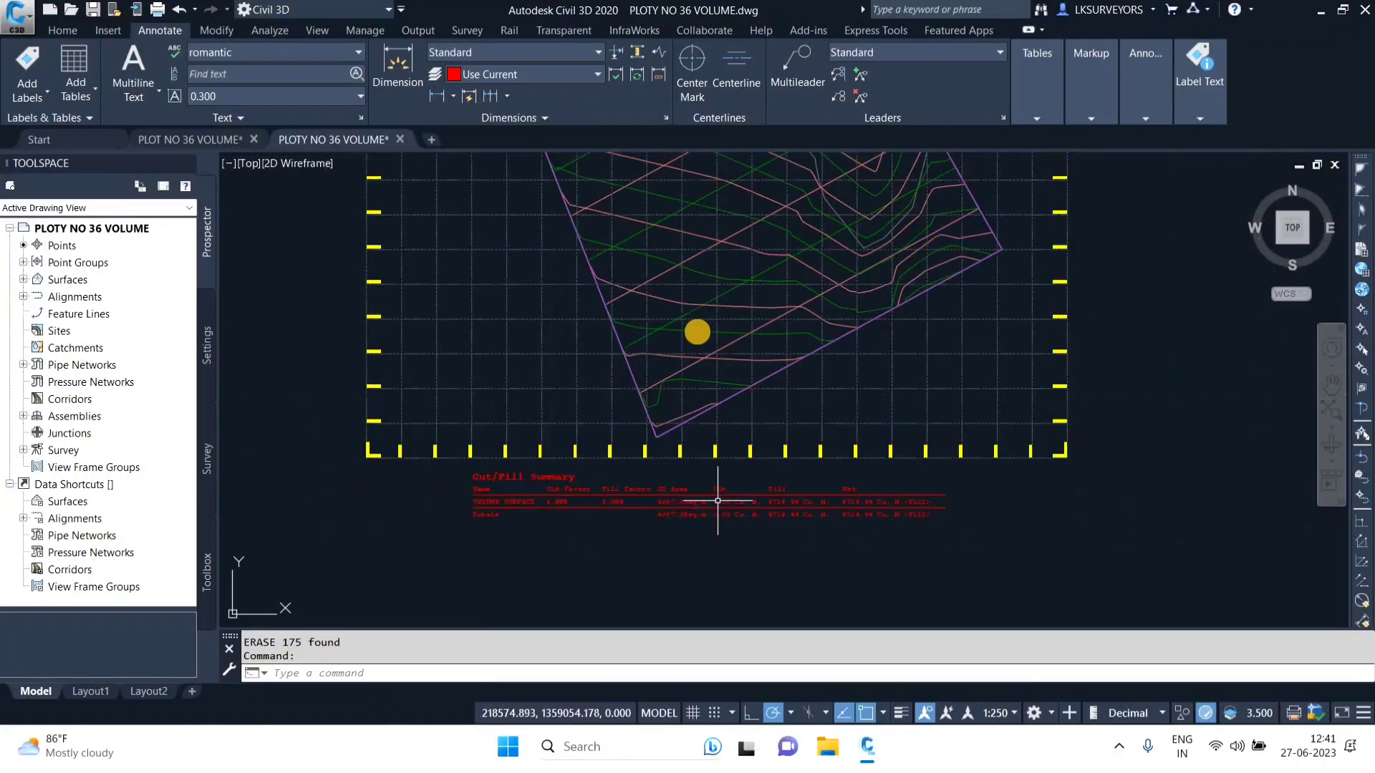
mouse_move(697, 331)
middle_down()
mouse_move(710, 427)
mouse_move(711, 398)
middle_up()
middle_drag(665, 238, 688, 330)
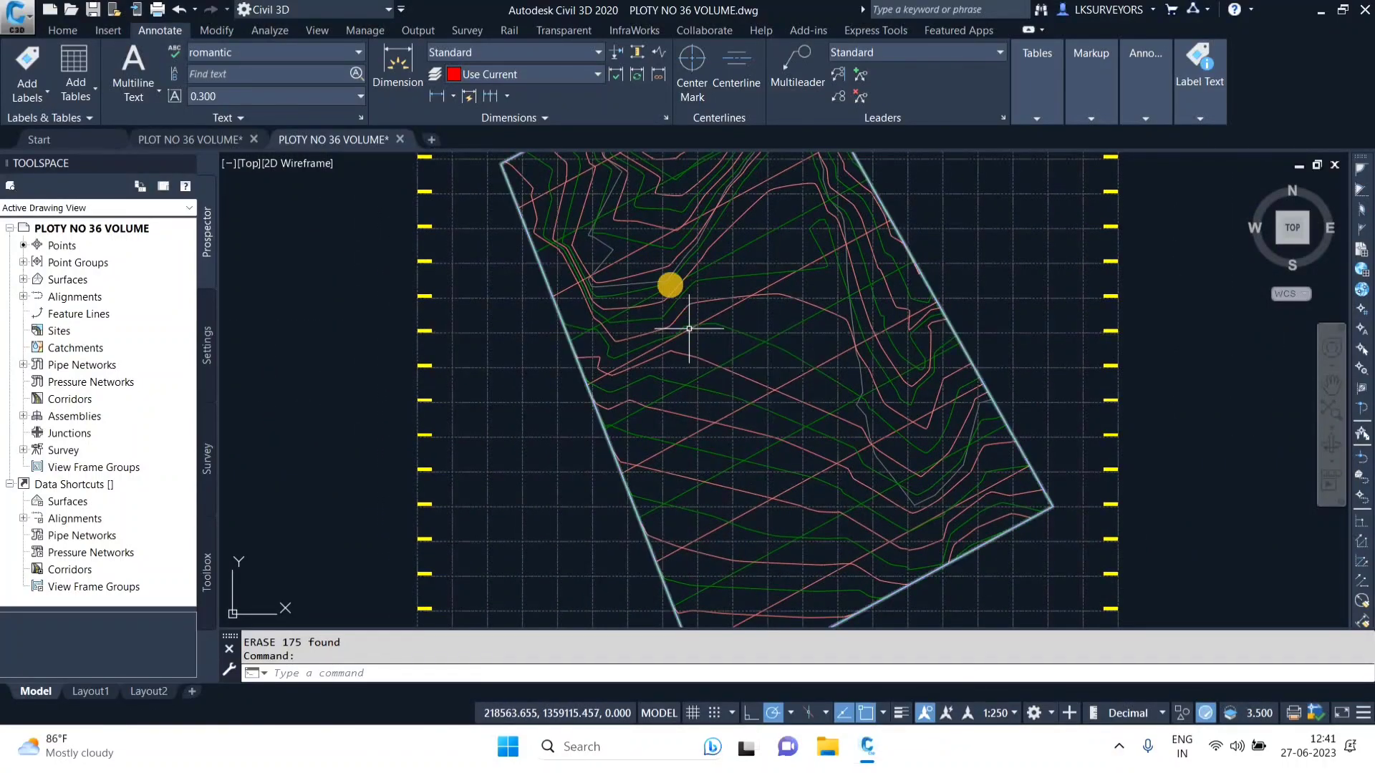
mouse_move(662, 285)
middle_down()
mouse_move(647, 357)
mouse_move(663, 375)
middle_up()
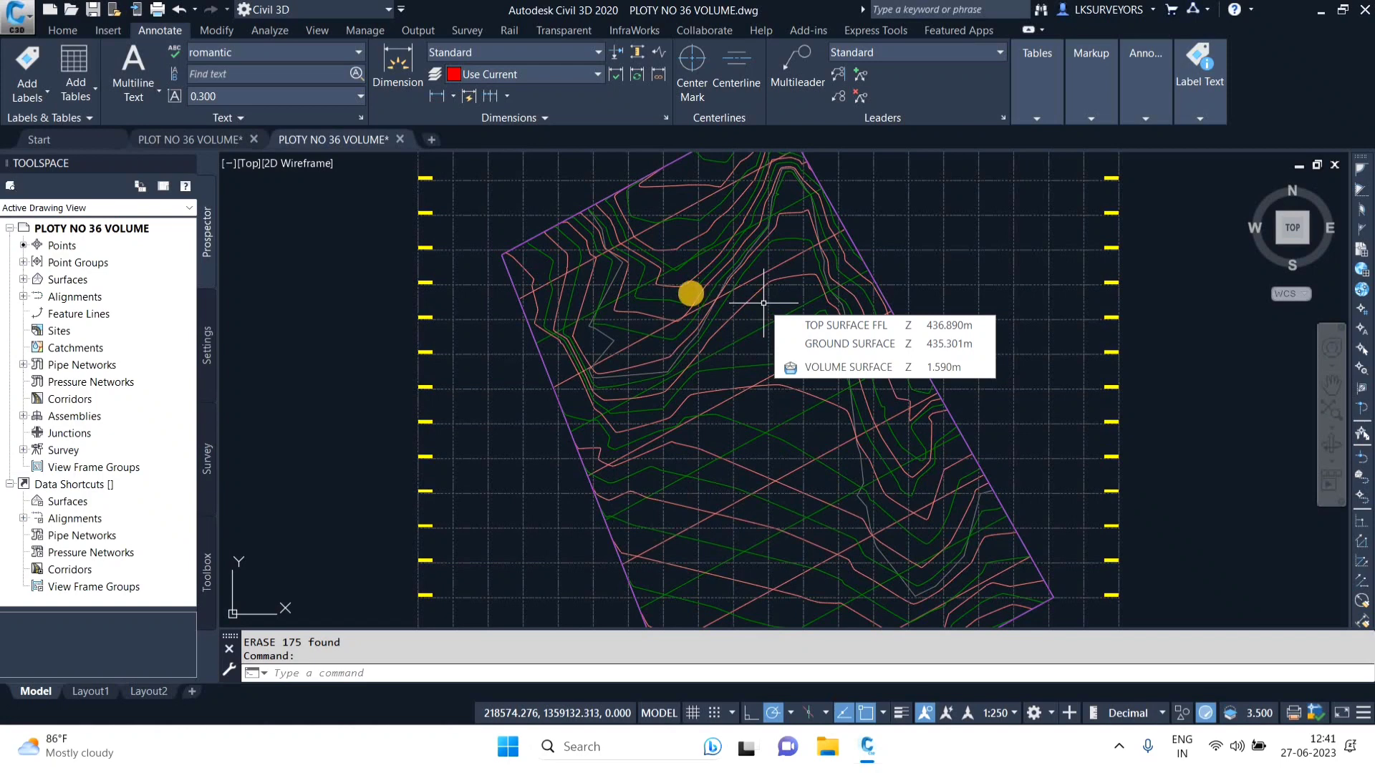
Step: Create a new surface Spot Level label style and name it LK SURFACE
click(207, 342)
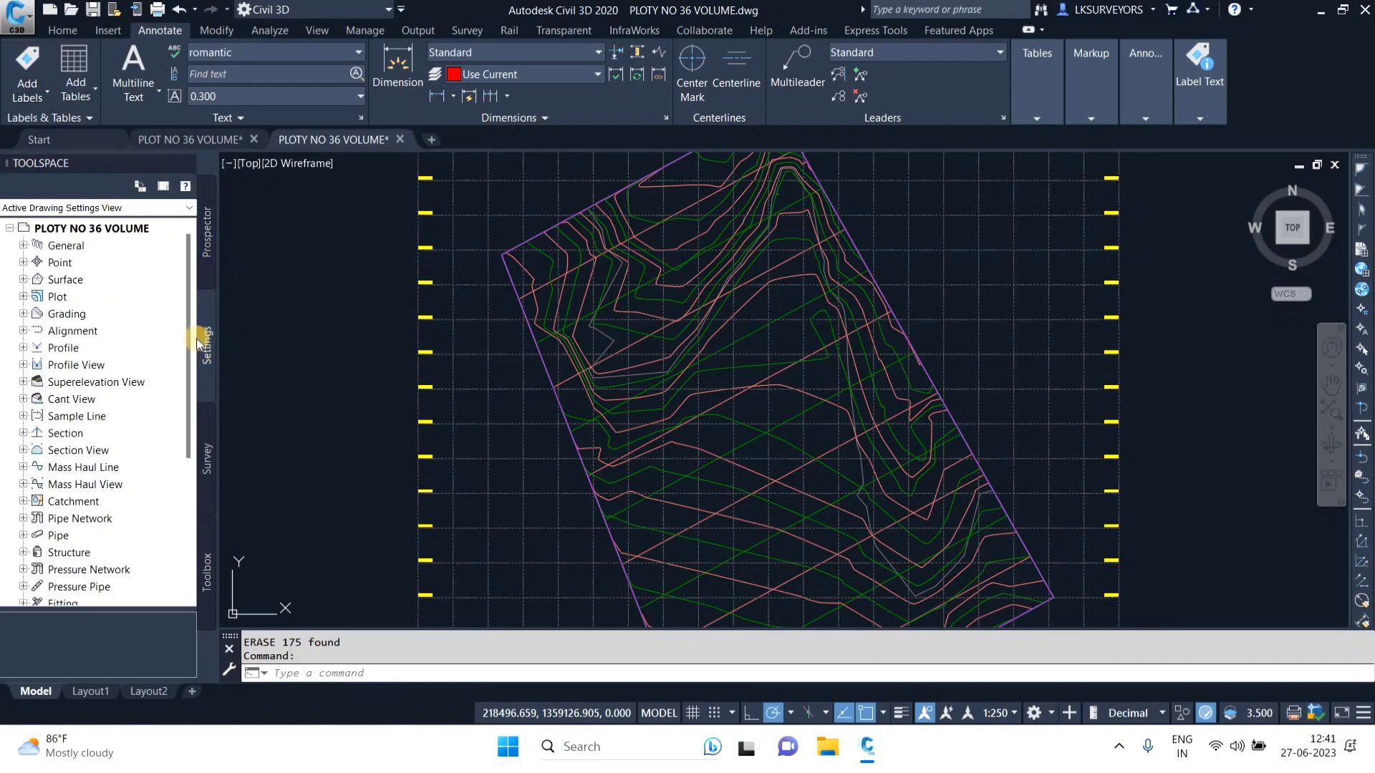
click(24, 280)
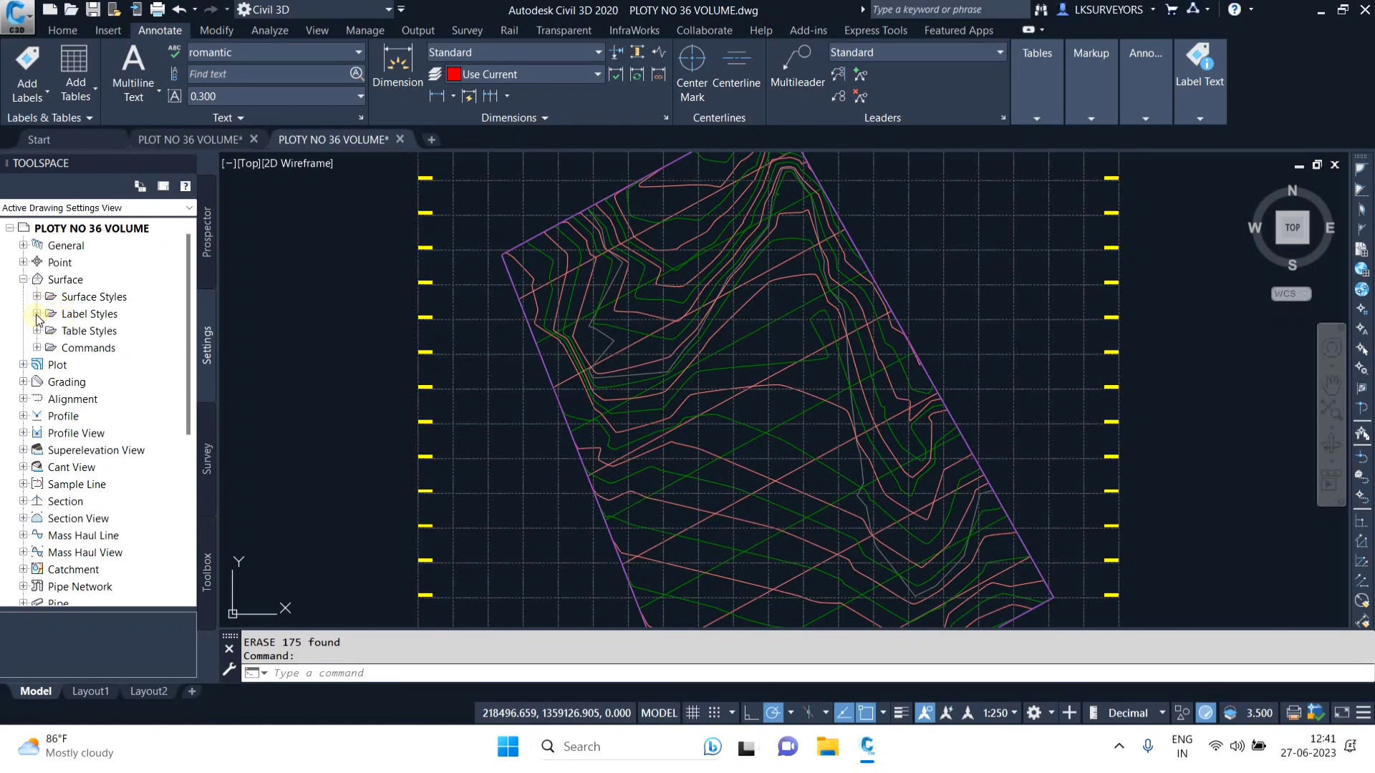
click(37, 314)
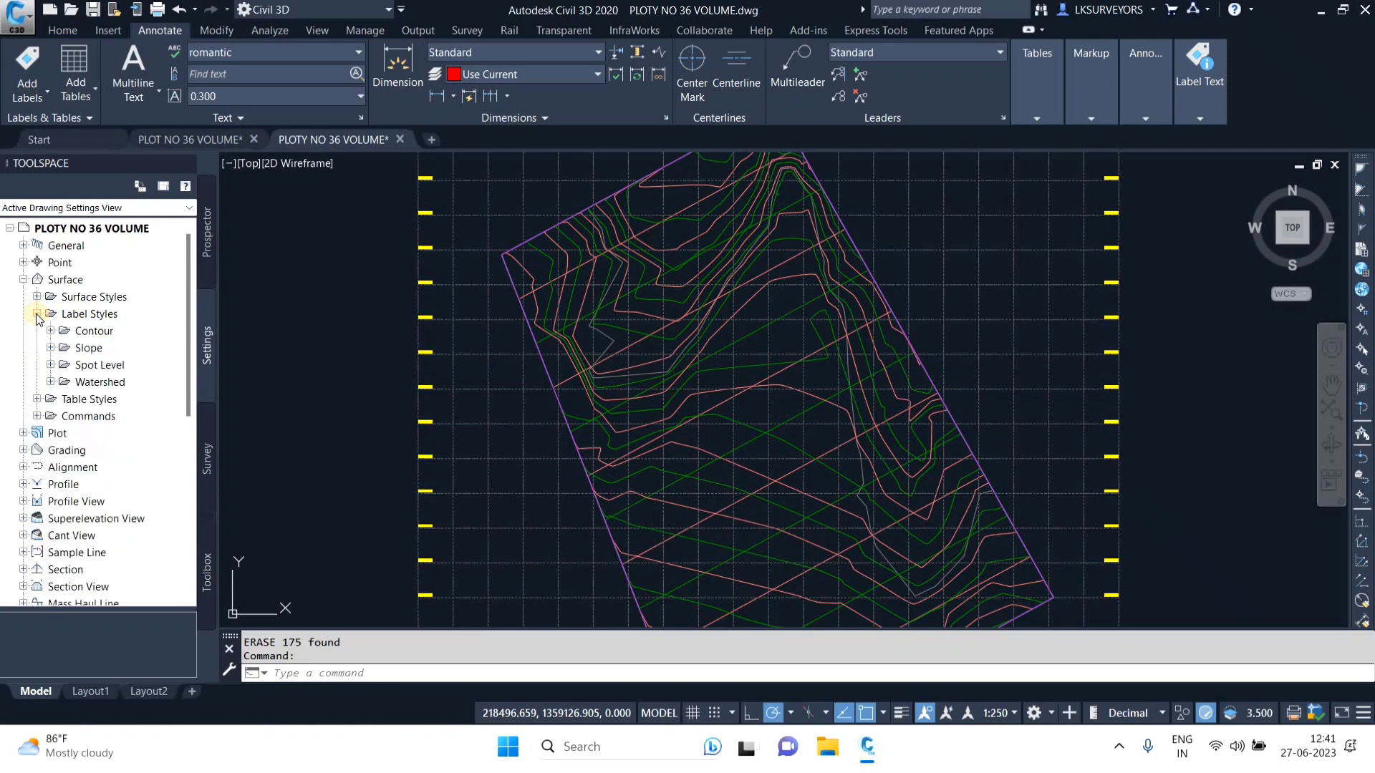
click(50, 365)
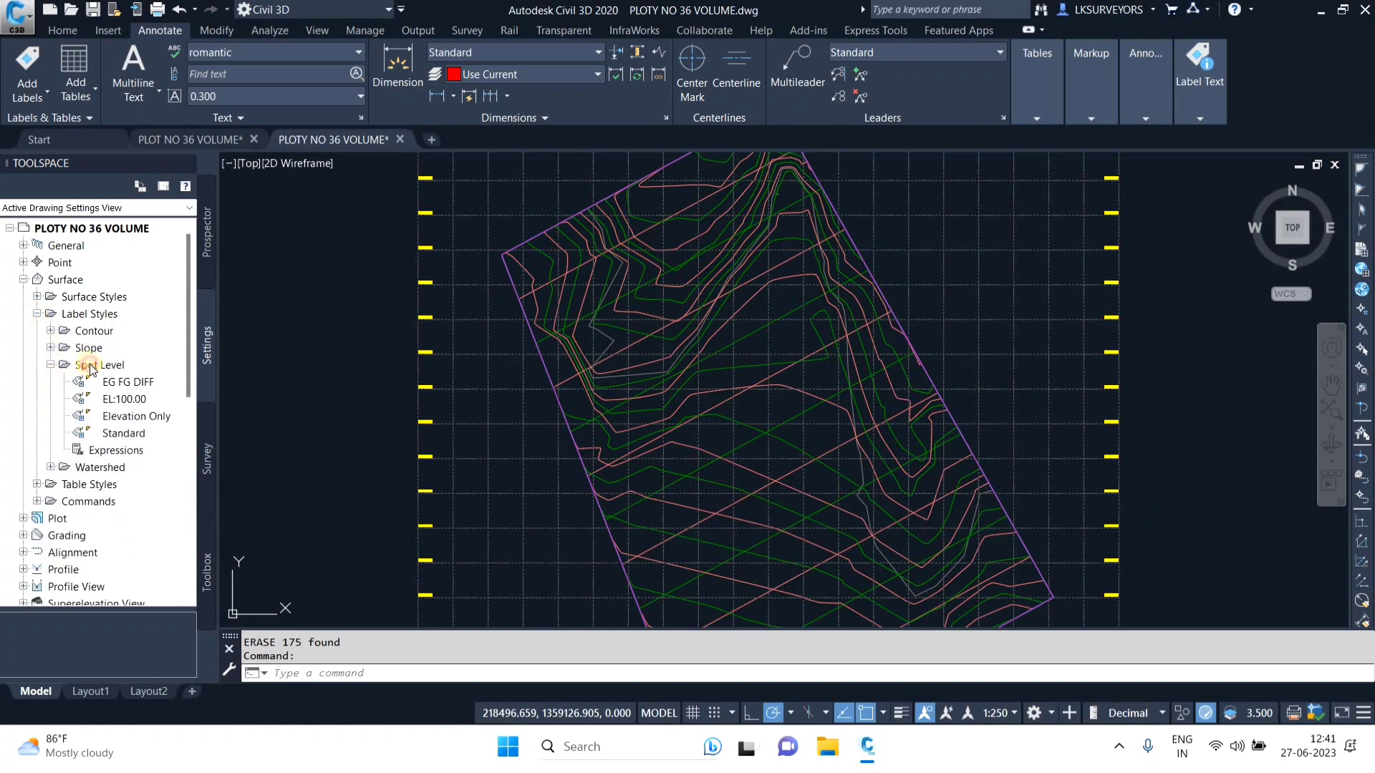
click(89, 366)
right_click(90, 367)
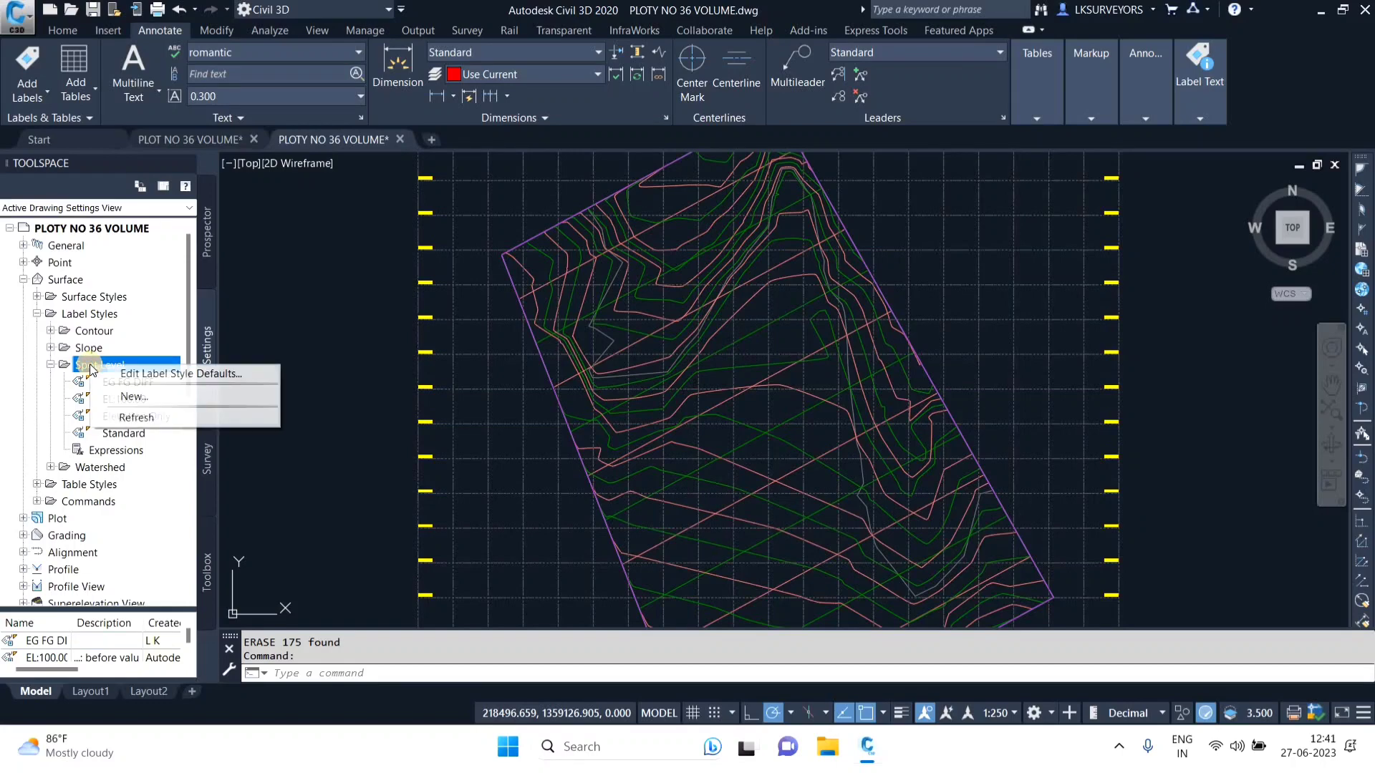
click(127, 396)
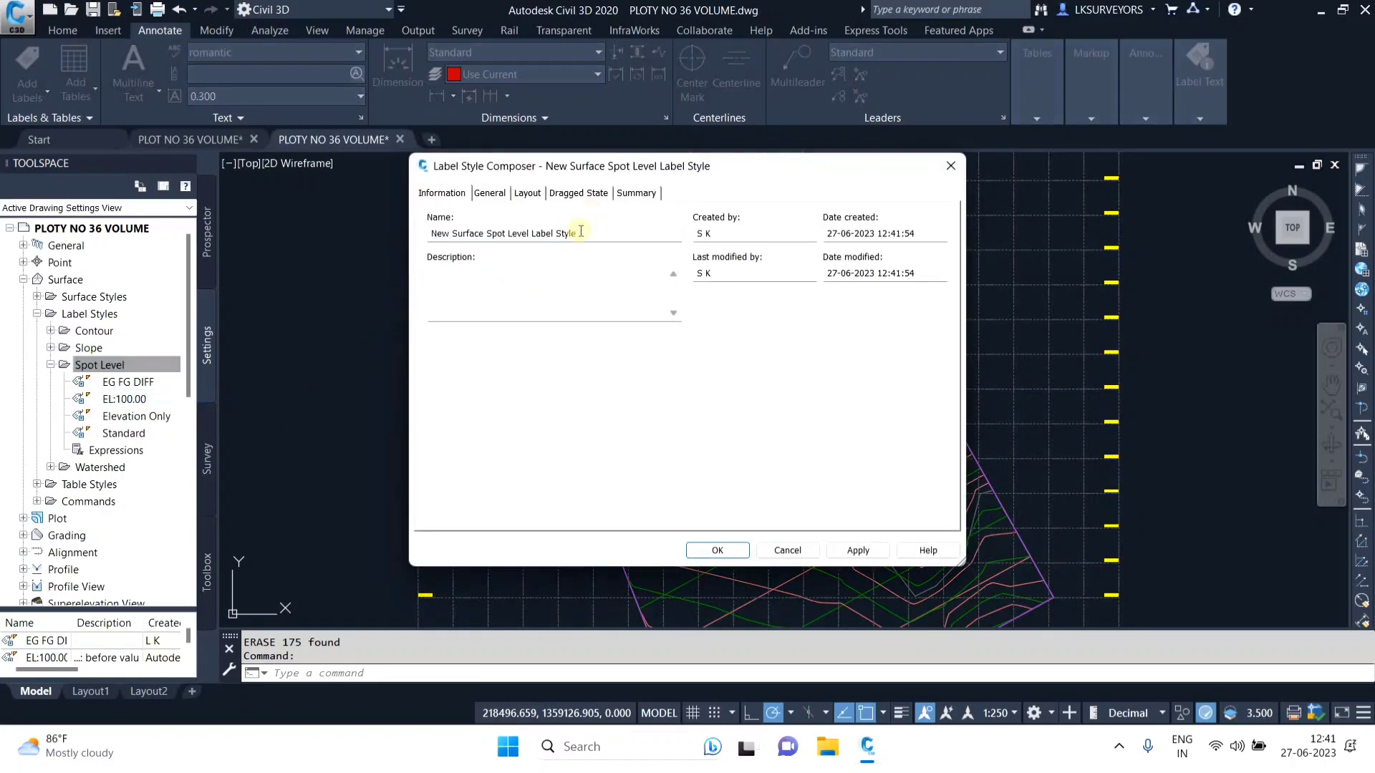
click(525, 237)
drag(524, 237, 432, 239)
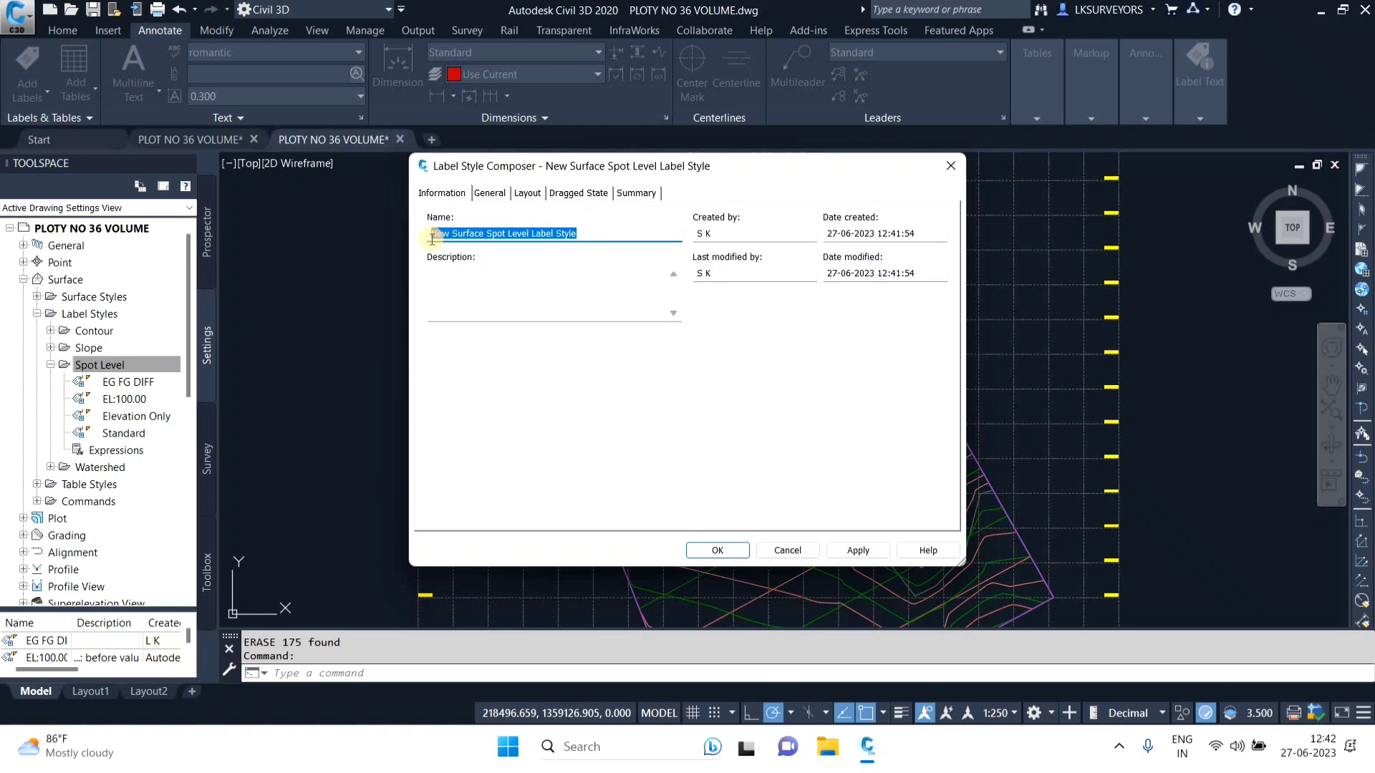
key(BackSpace)
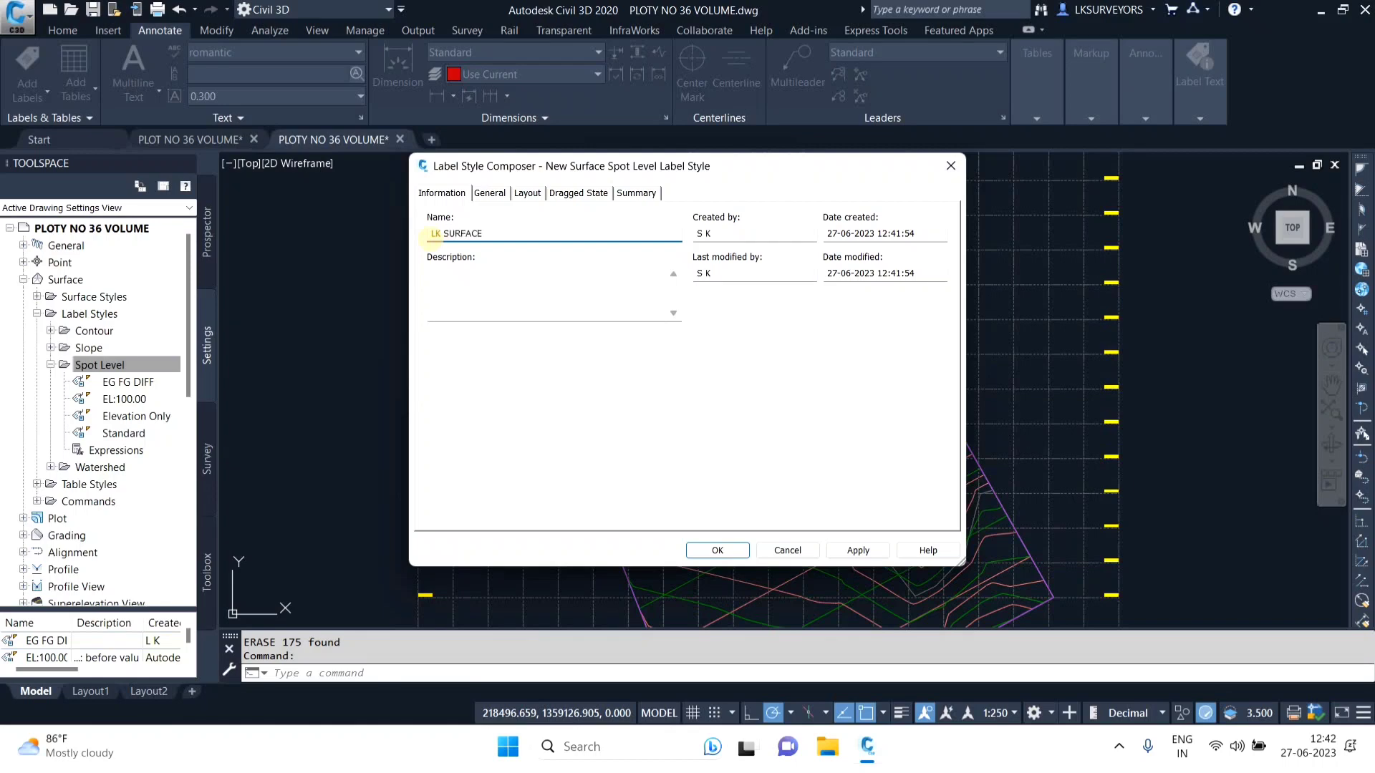
Step: Set the LK SURFACE style's preview to Surface Spot Level Label Style
click(501, 196)
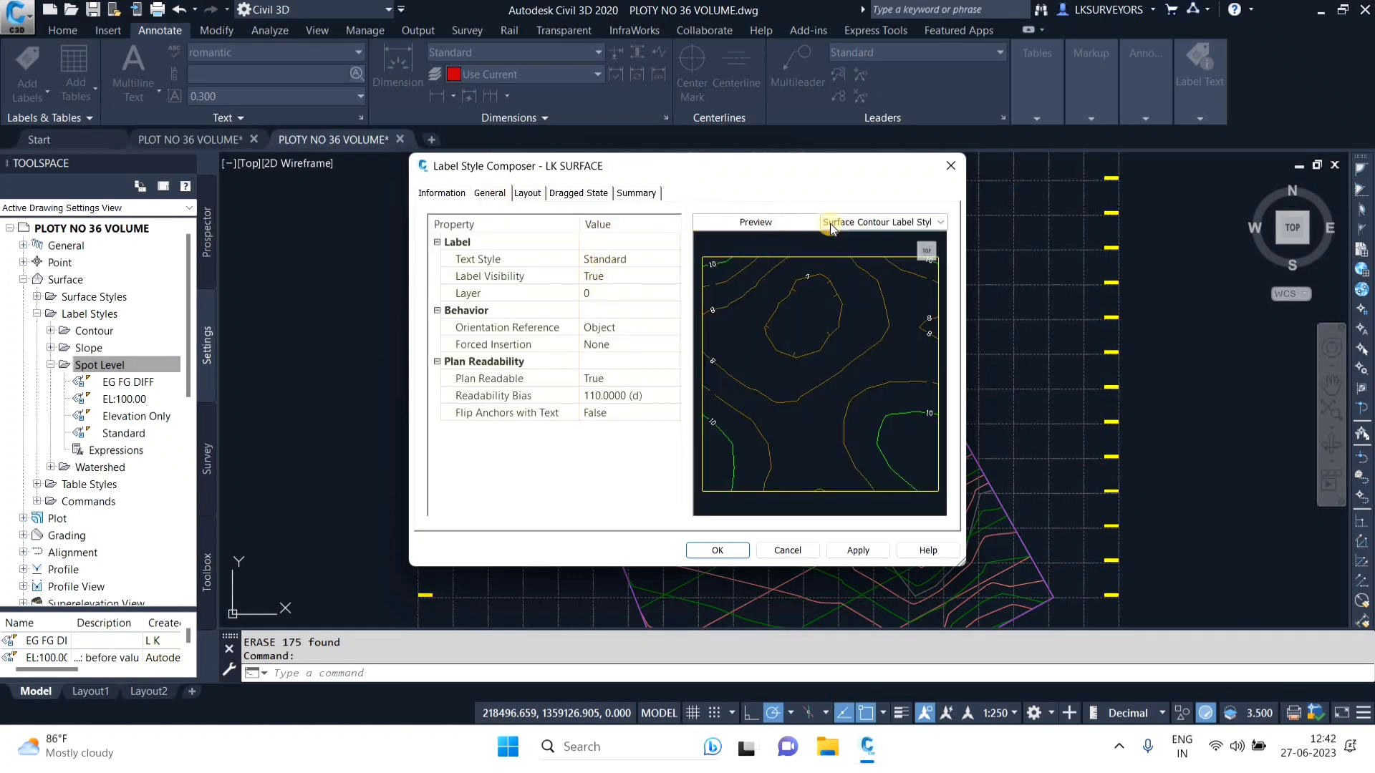
click(853, 223)
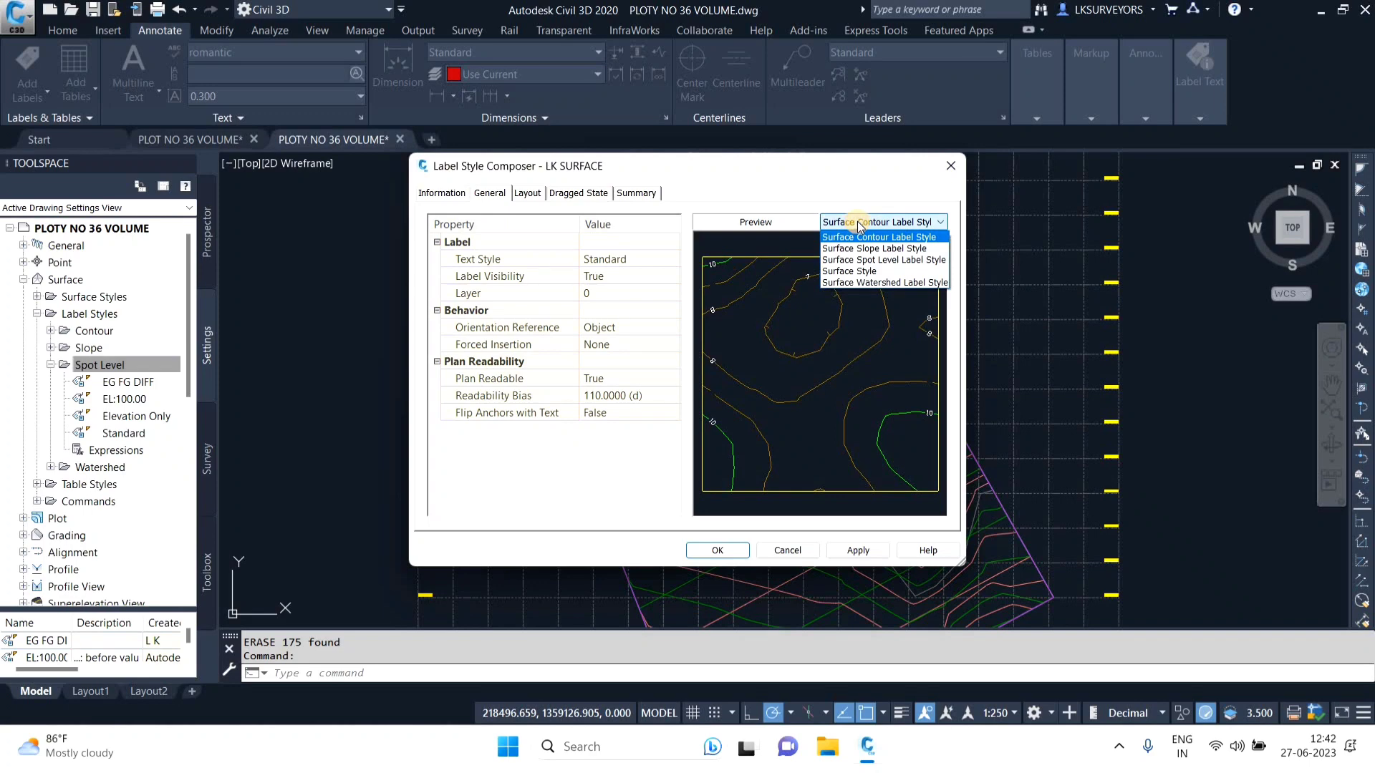
click(867, 260)
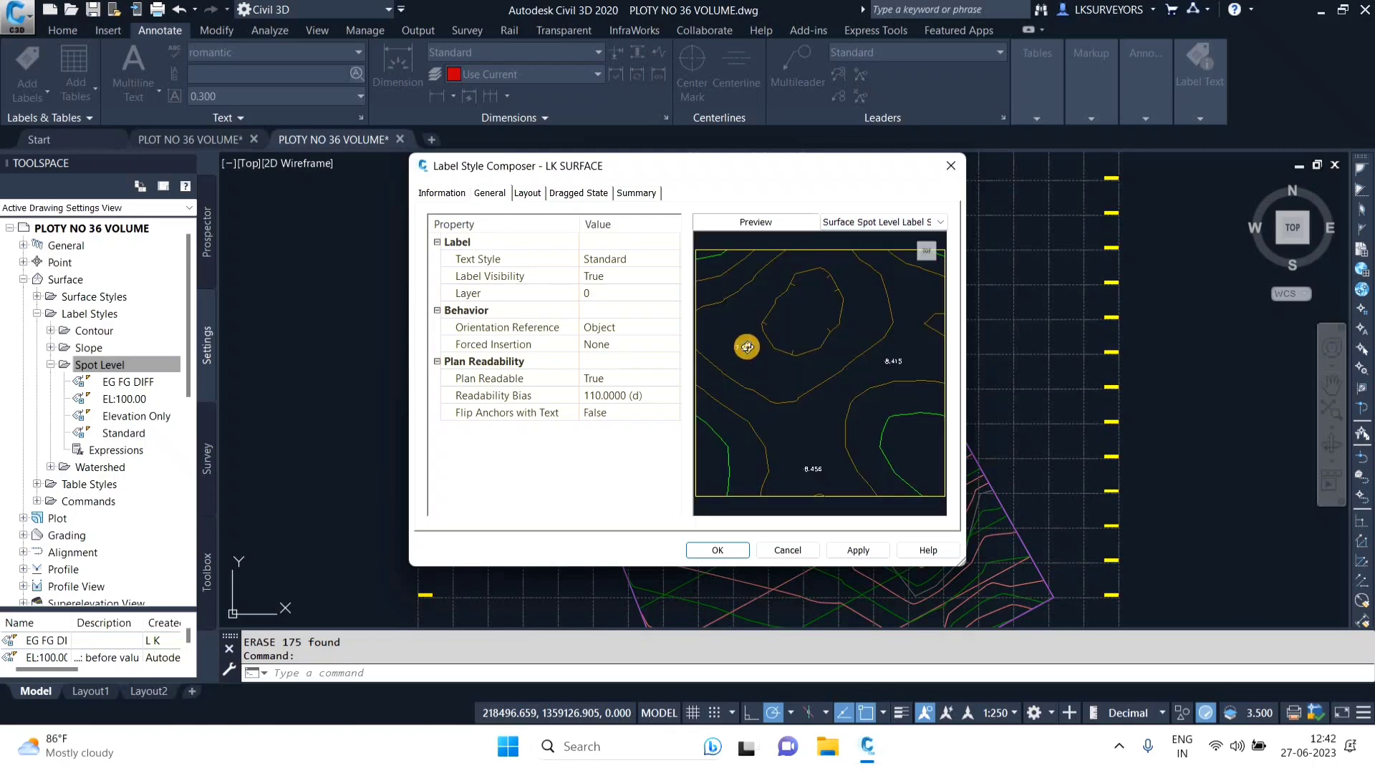
Step: Examine a single spot level label up close in the style preview
scroll(754, 373, up, 2)
right_click(754, 373)
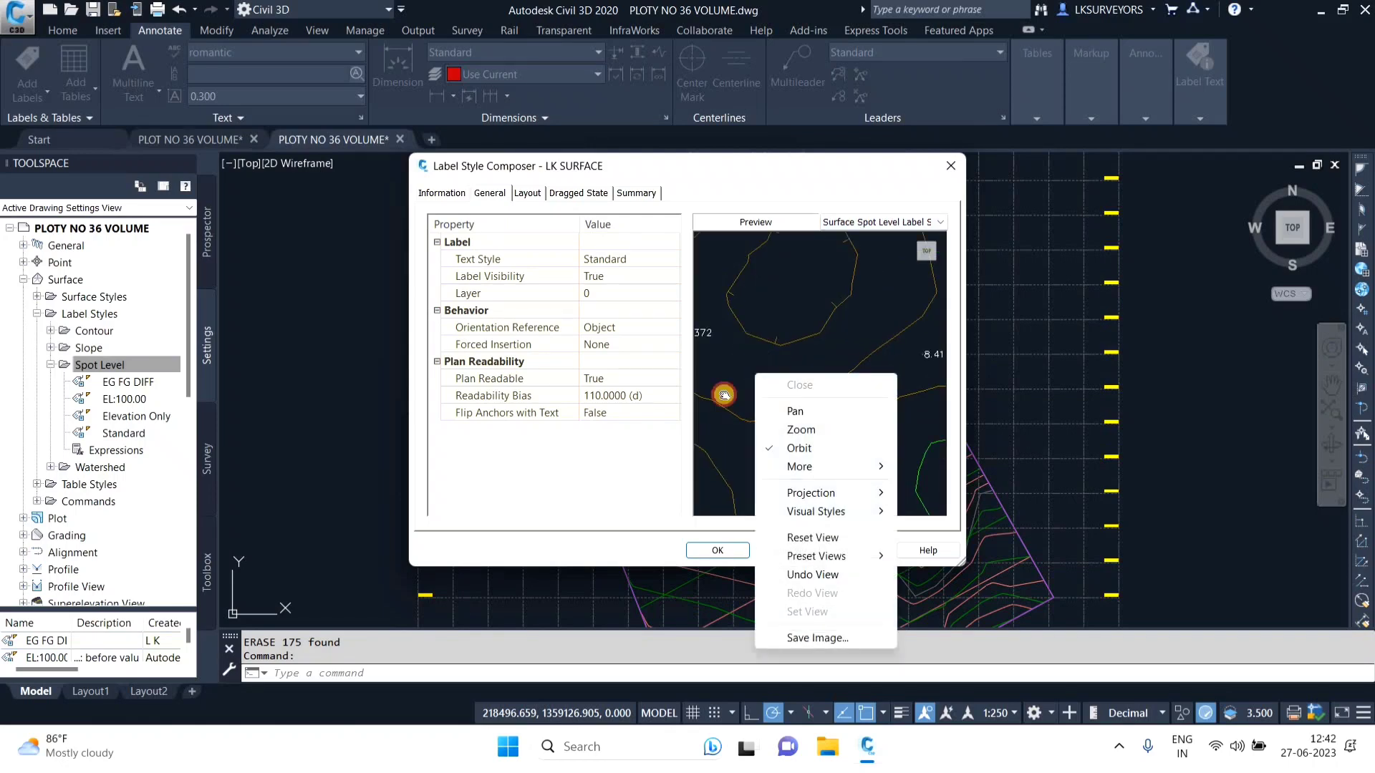
click(775, 409)
drag(710, 347, 816, 335)
scroll(834, 375, up, 2)
scroll(834, 380, down, 4)
scroll(859, 302, up, 2)
scroll(871, 301, up, 2)
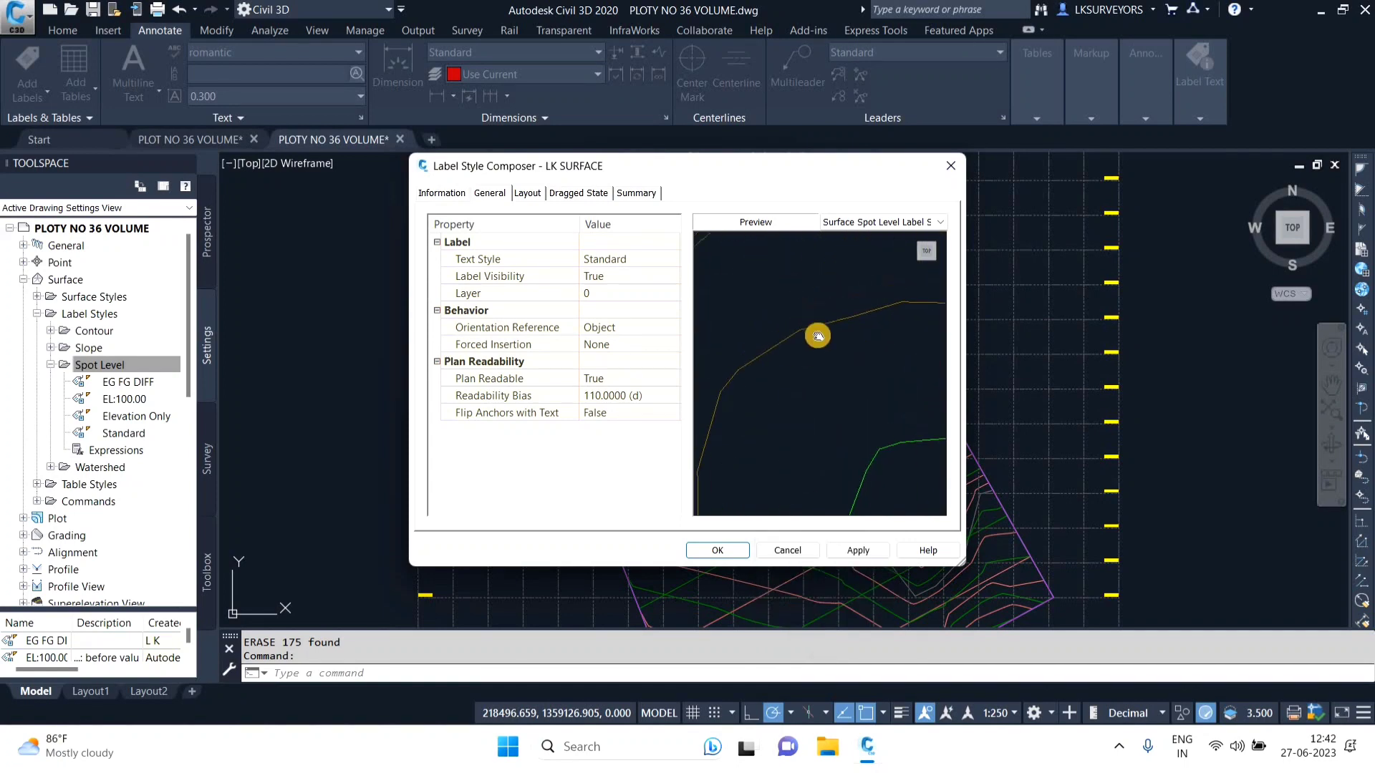
scroll(822, 329, up, 2)
scroll(806, 367, up, 2)
drag(795, 402, 760, 467)
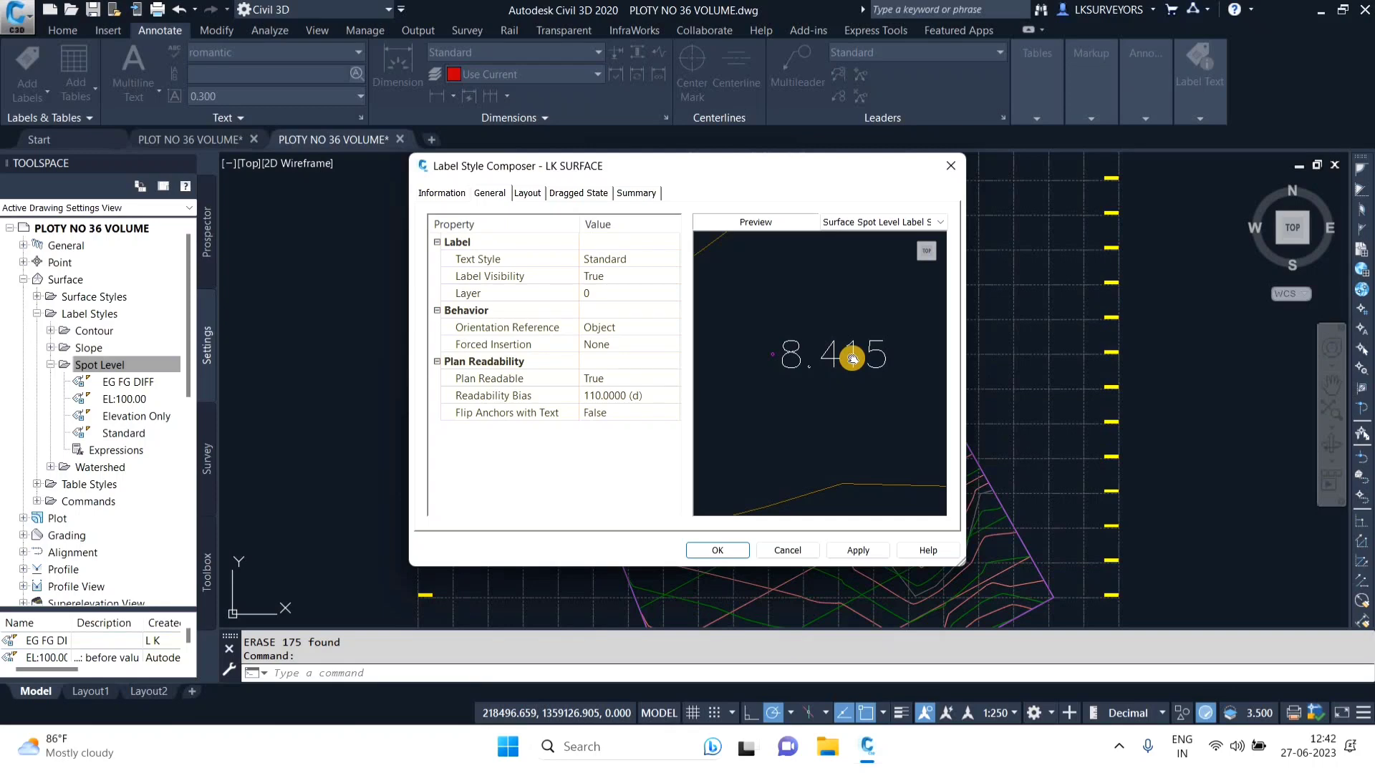
Step: Rename the Surface Level text component of the label layout as EG
click(527, 193)
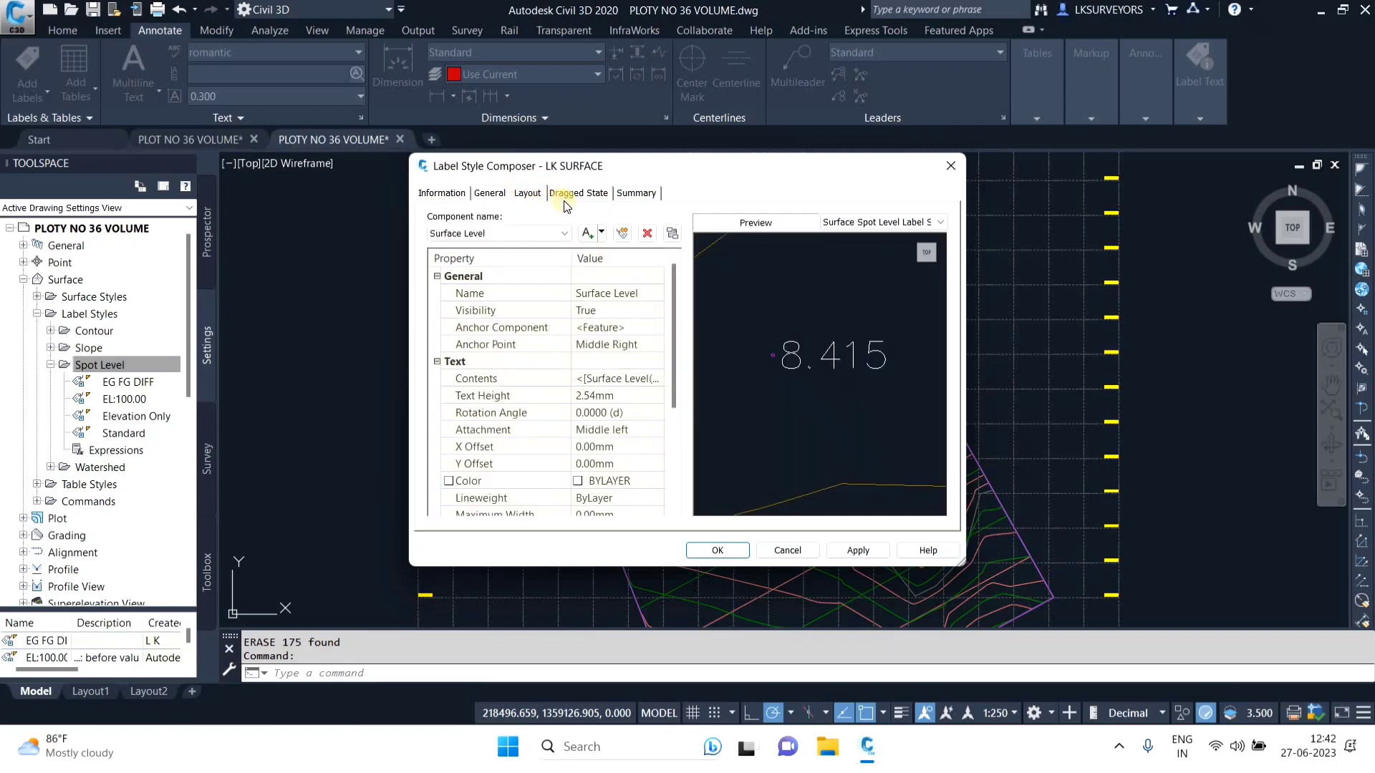
click(500, 236)
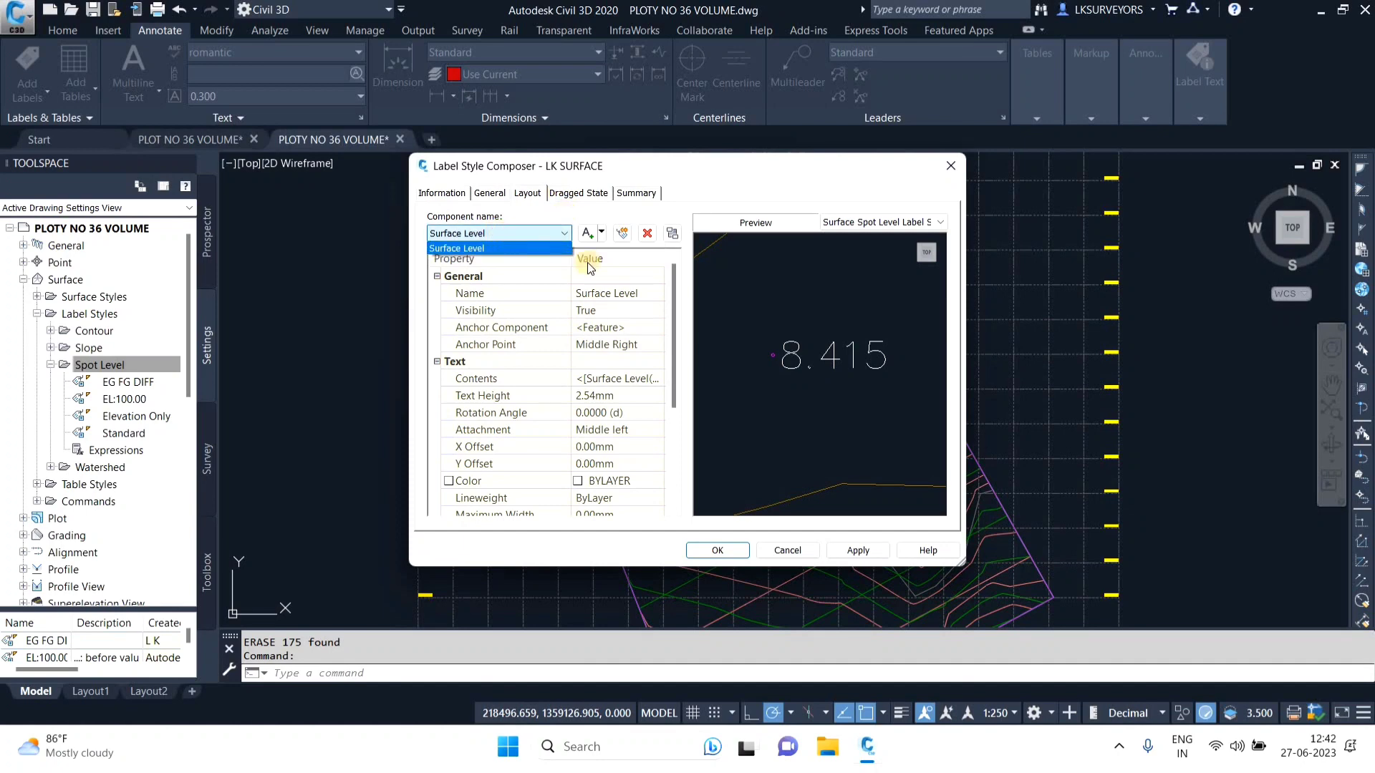
click(622, 297)
click(624, 293)
drag(638, 292, 569, 288)
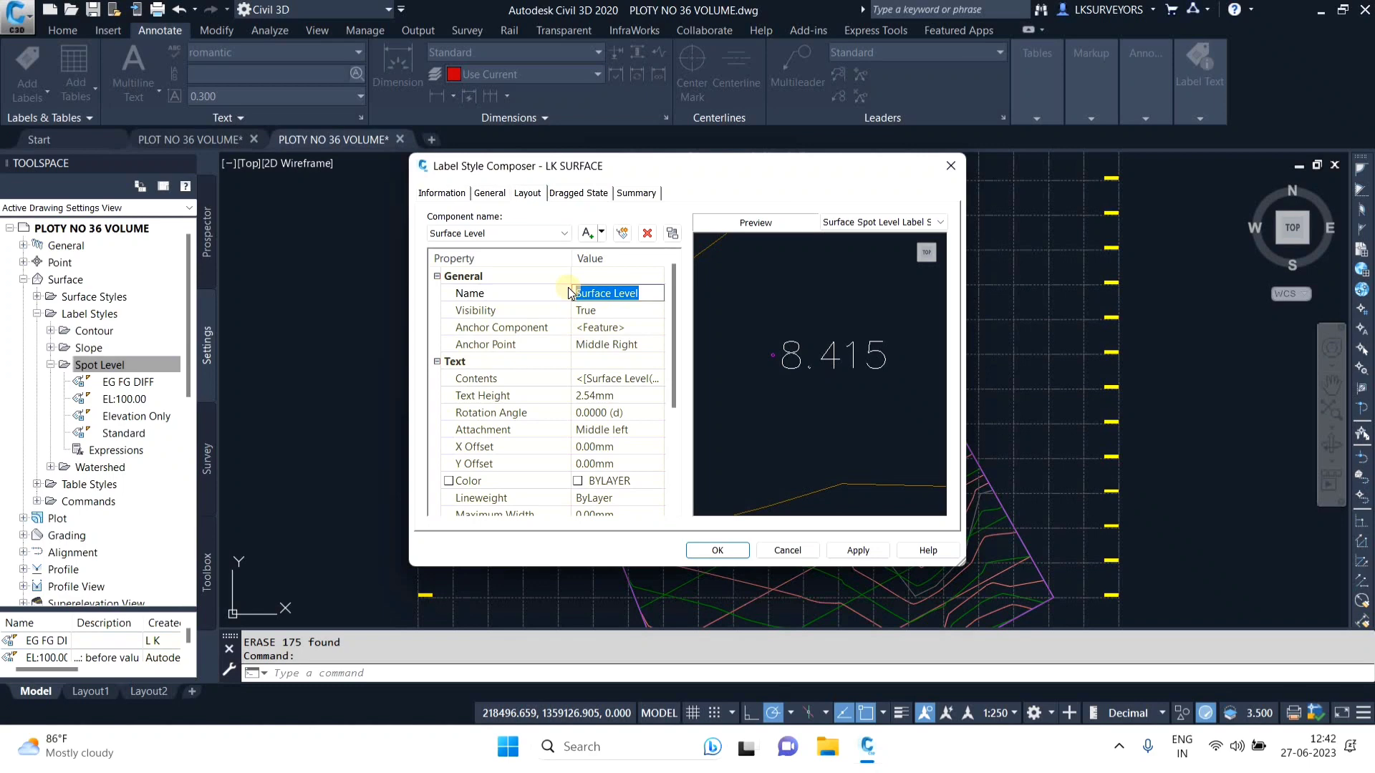
text(EG)
Step: Replace the EG component's text contents with the Surface Level property
click(624, 382)
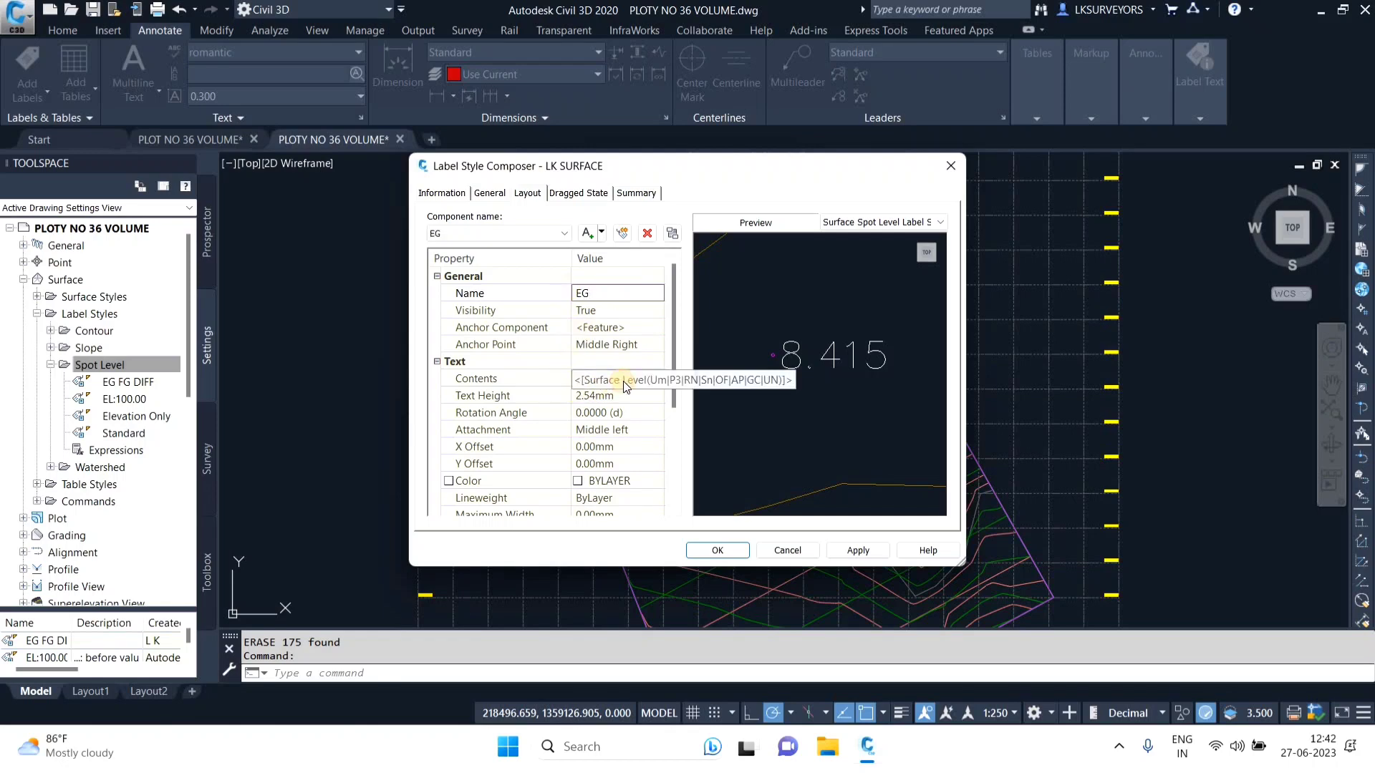
click(624, 385)
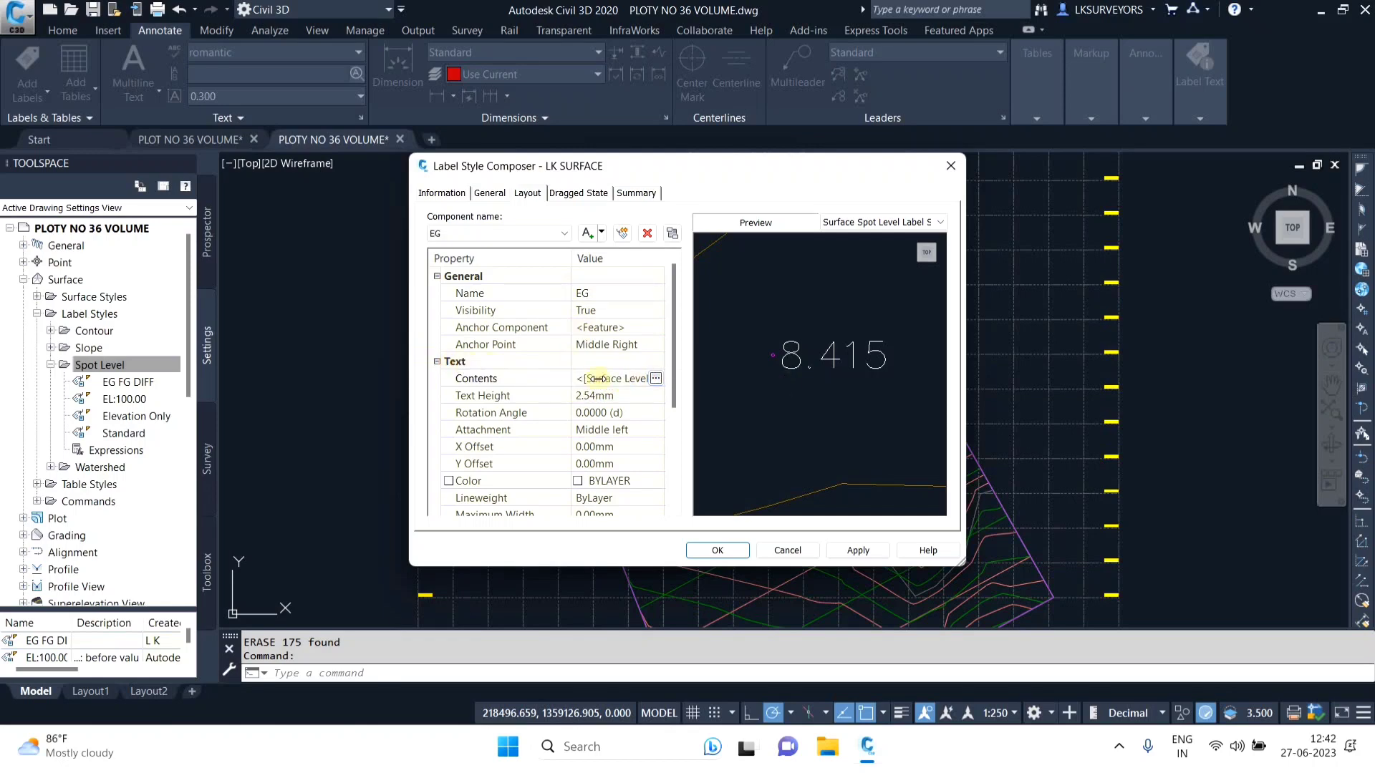
click(657, 380)
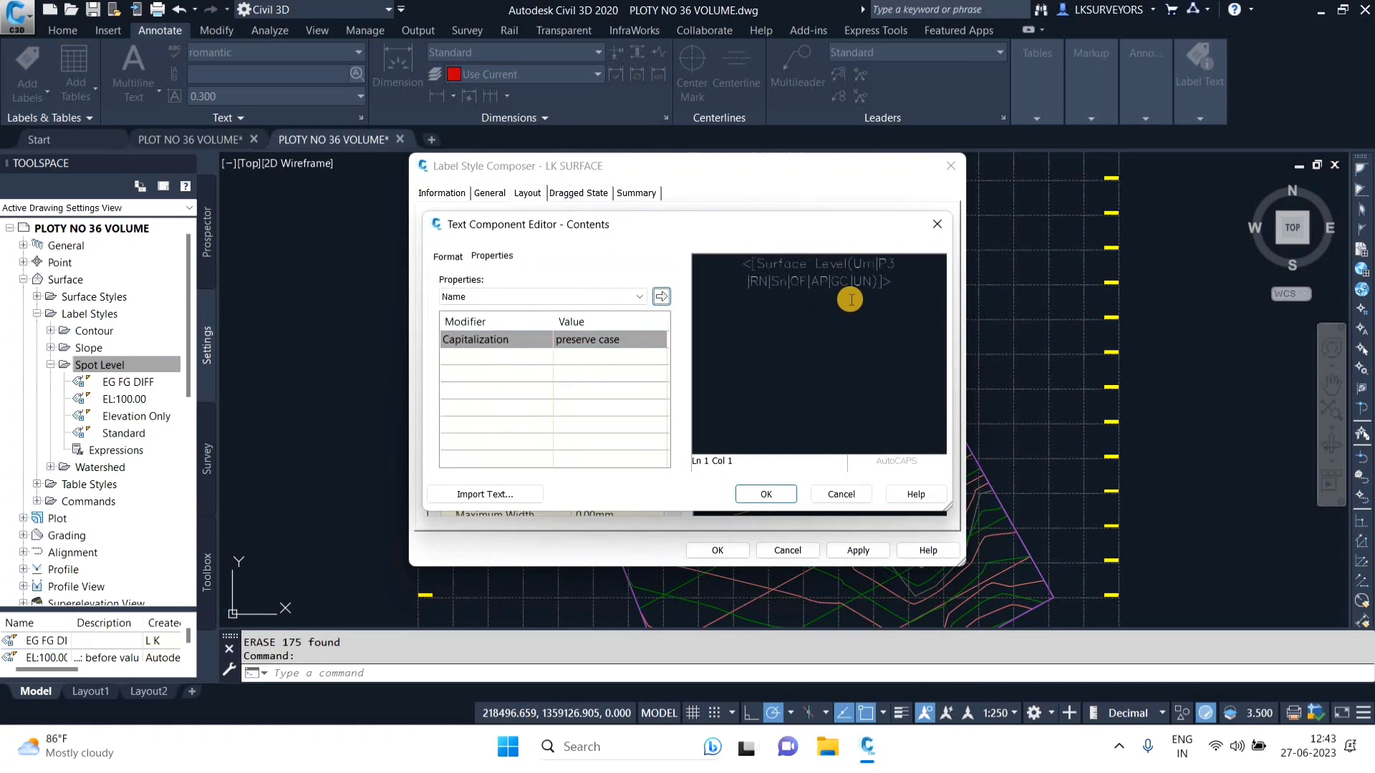
click(501, 297)
key(Down)
key(Down)
key(Down)
key(Down)
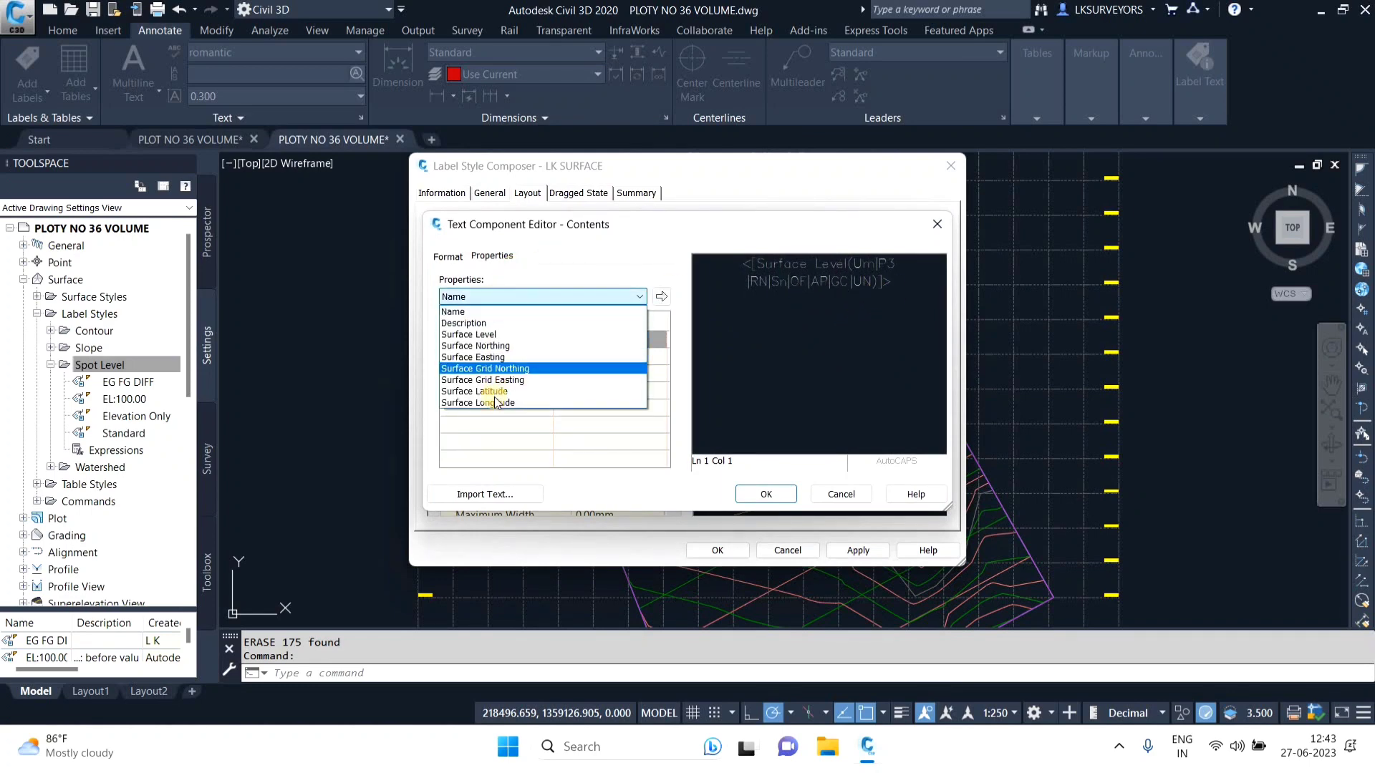
click(501, 334)
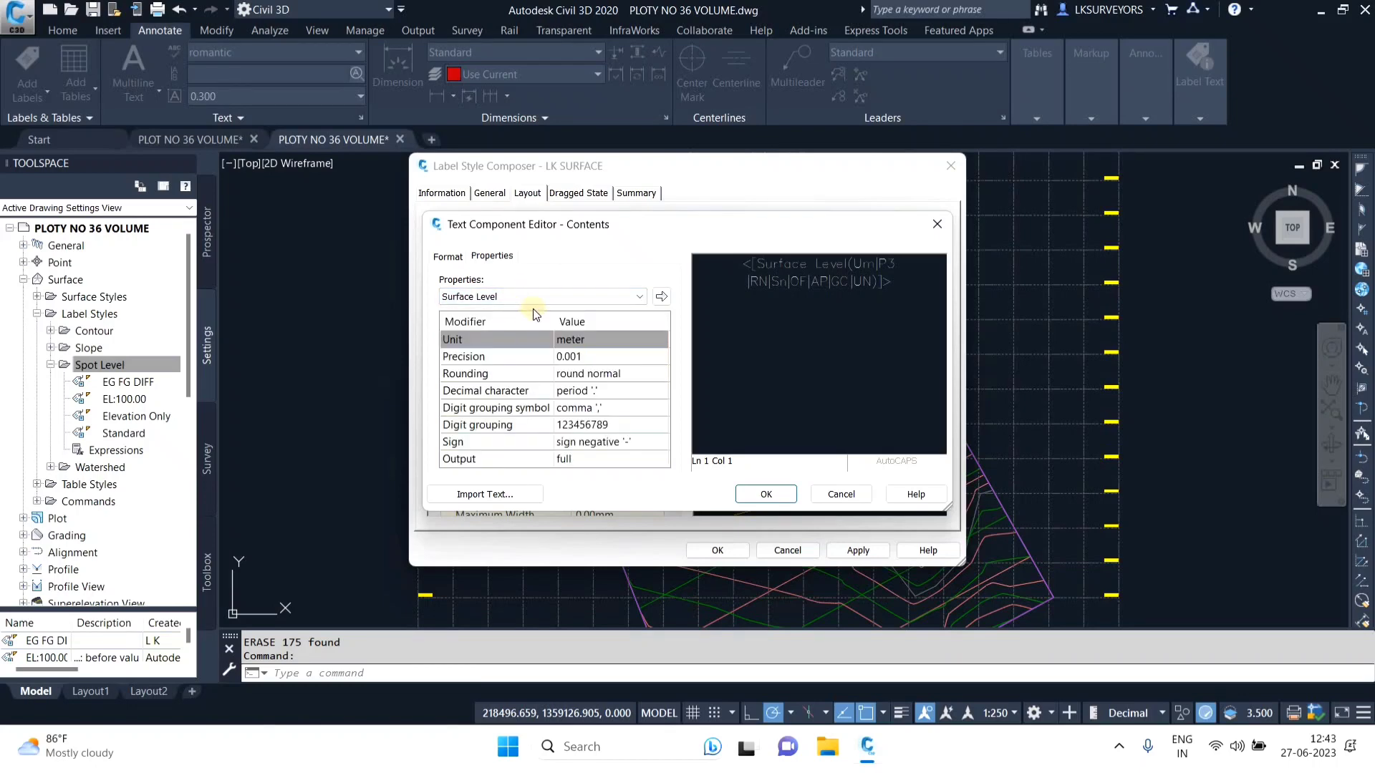
drag(845, 301, 727, 264)
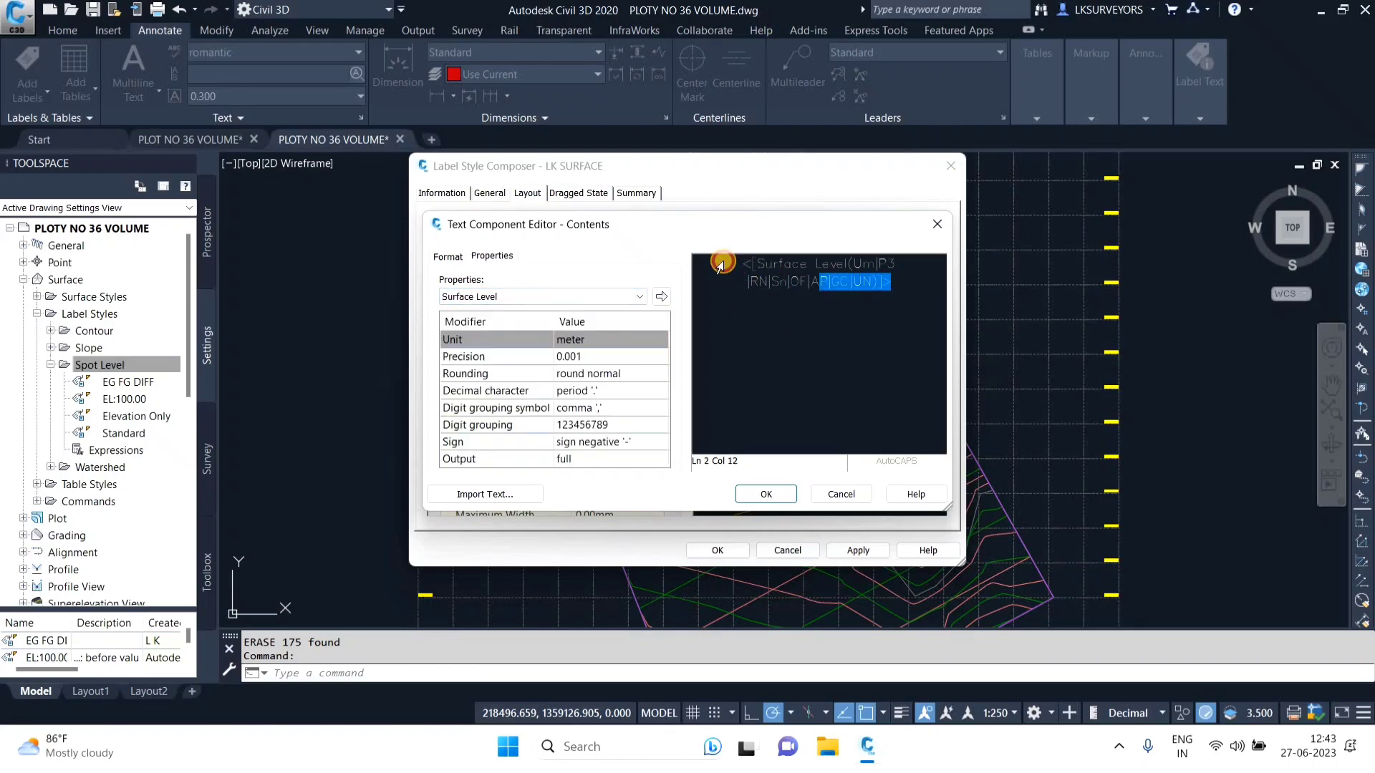
click(661, 298)
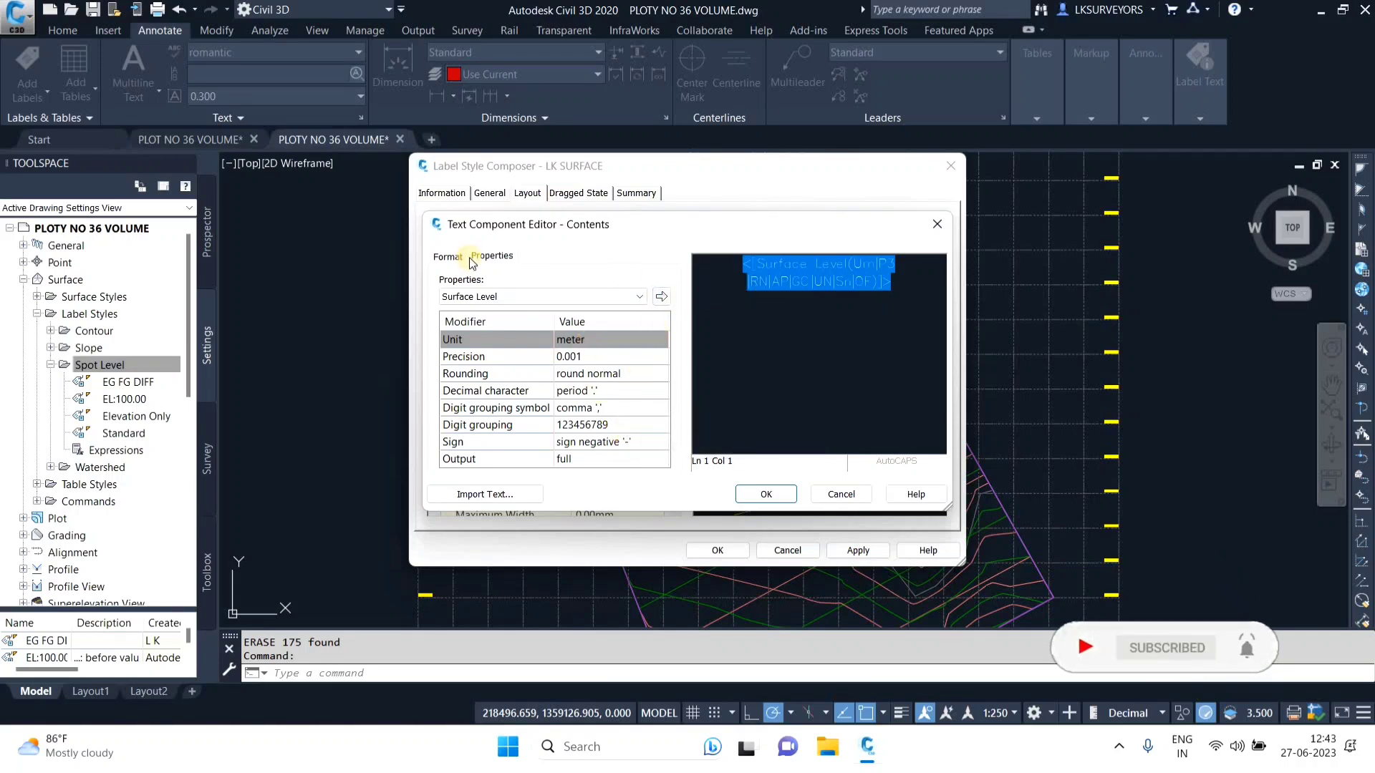
Step: Add the prefix "EG=" in front of the Surface Level field in the component's contents
shift+click(748, 272)
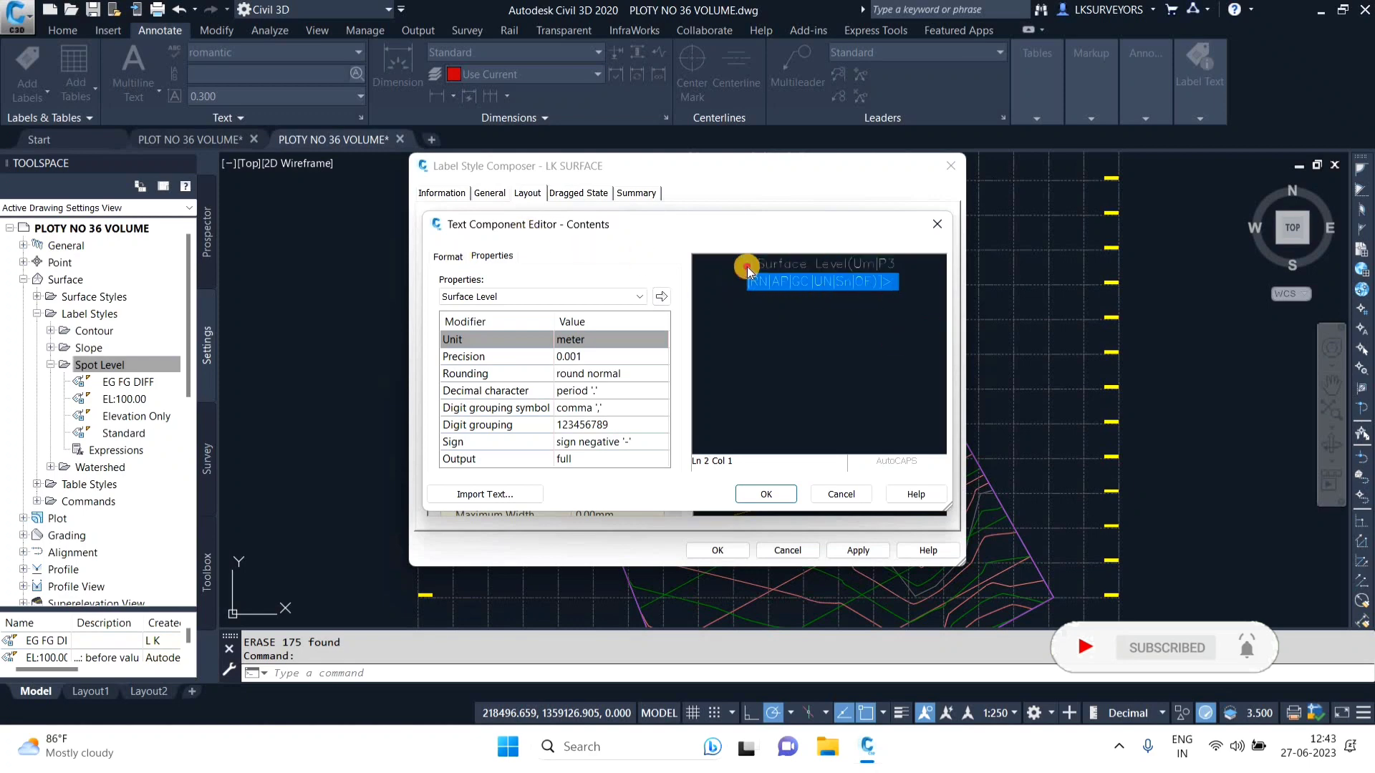
click(747, 266)
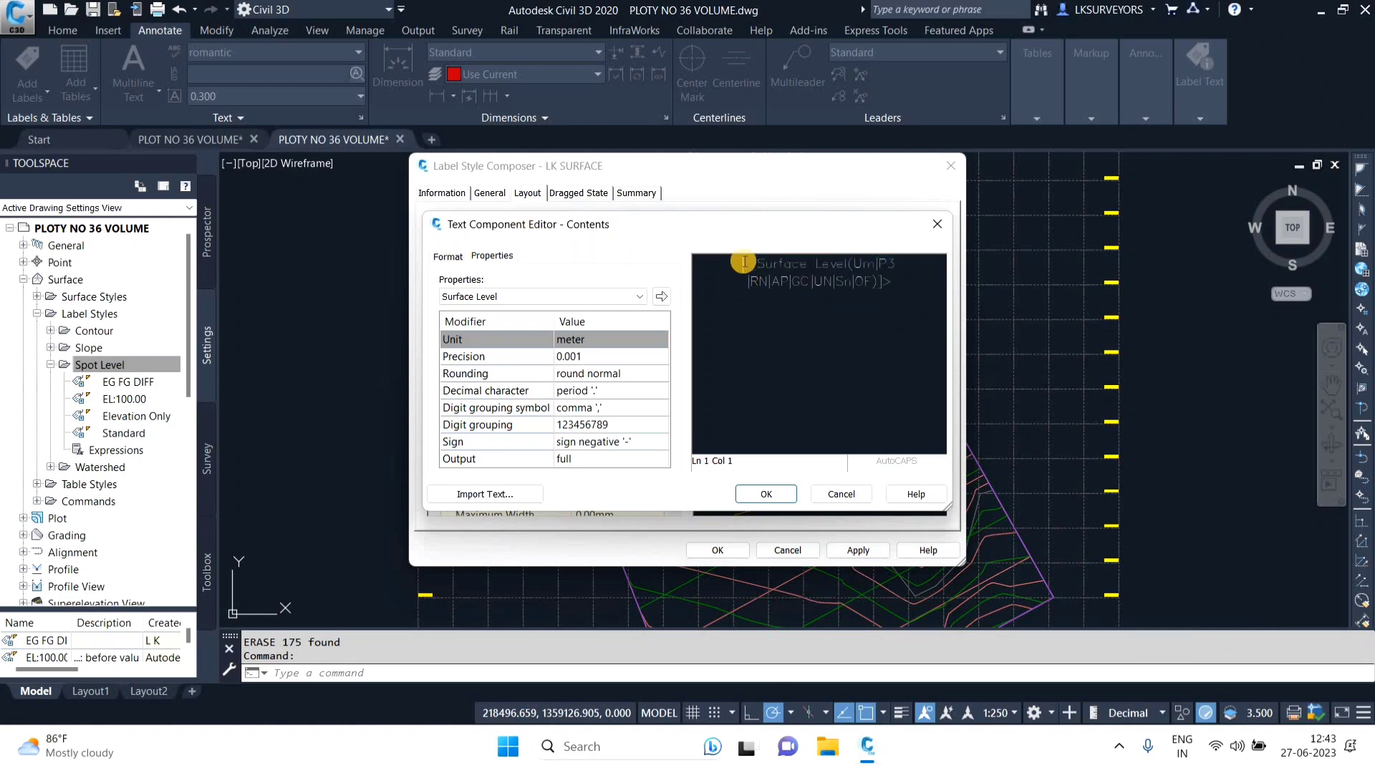
text(EG)
text(-)
Step: Try to apply the Times New Roman Baltic font to the whole EG component contents
click(448, 256)
drag(905, 282, 726, 264)
click(505, 365)
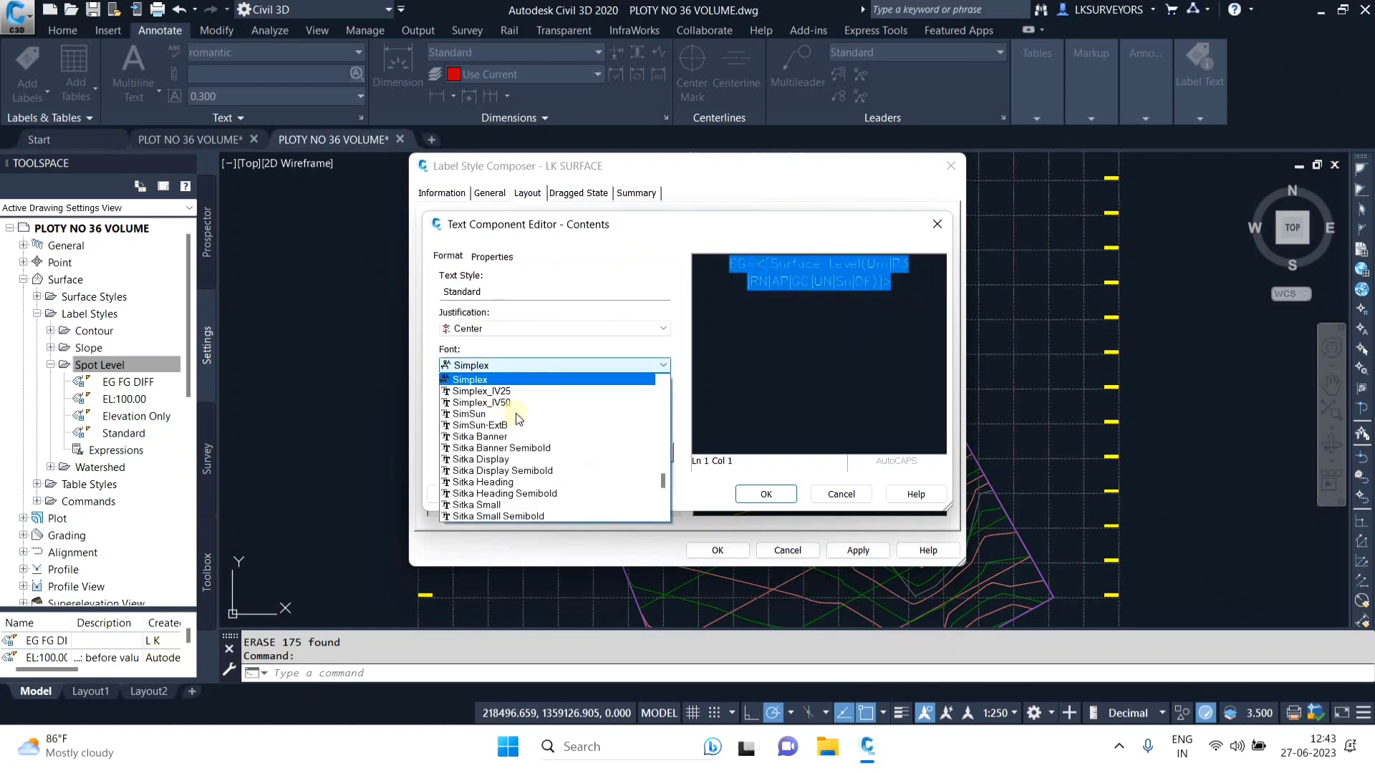
scroll(510, 429, down, 10)
scroll(513, 447, down, 6)
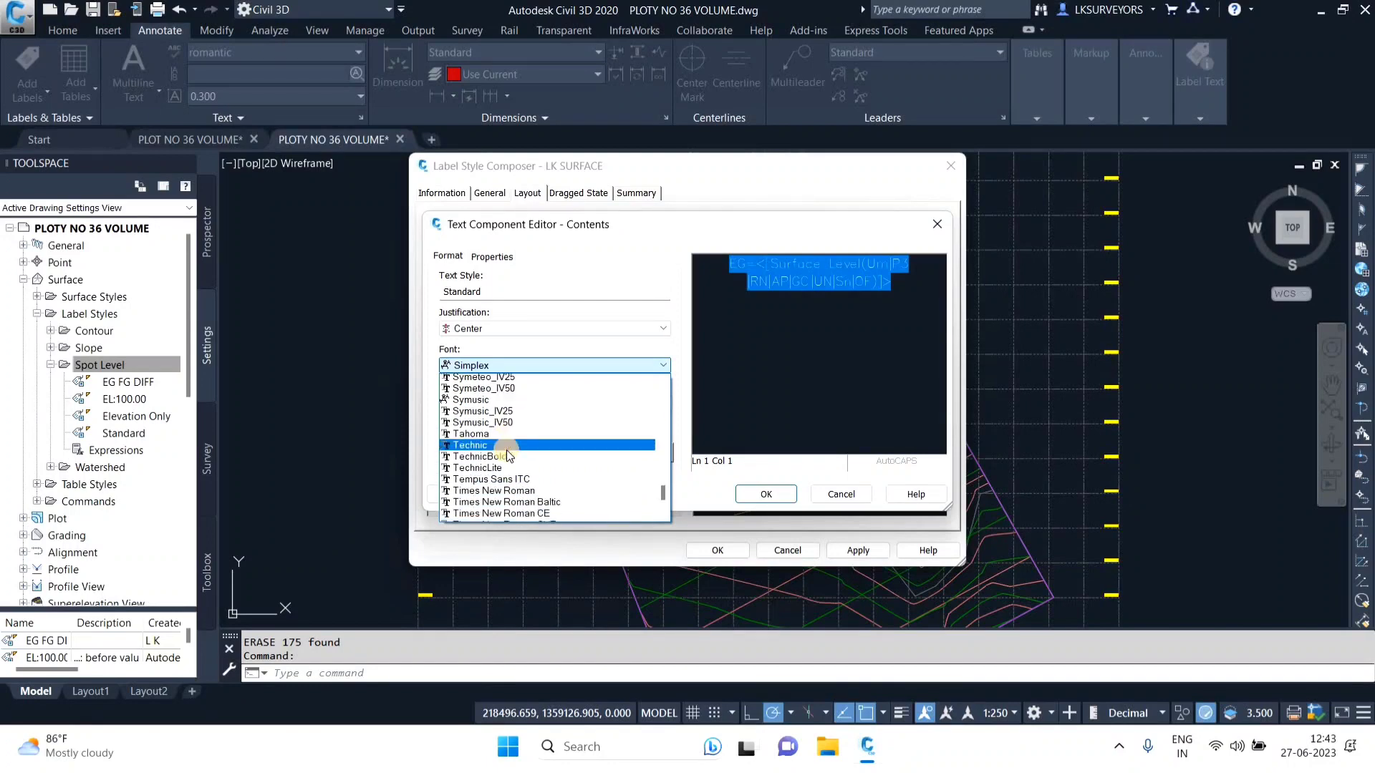
click(510, 471)
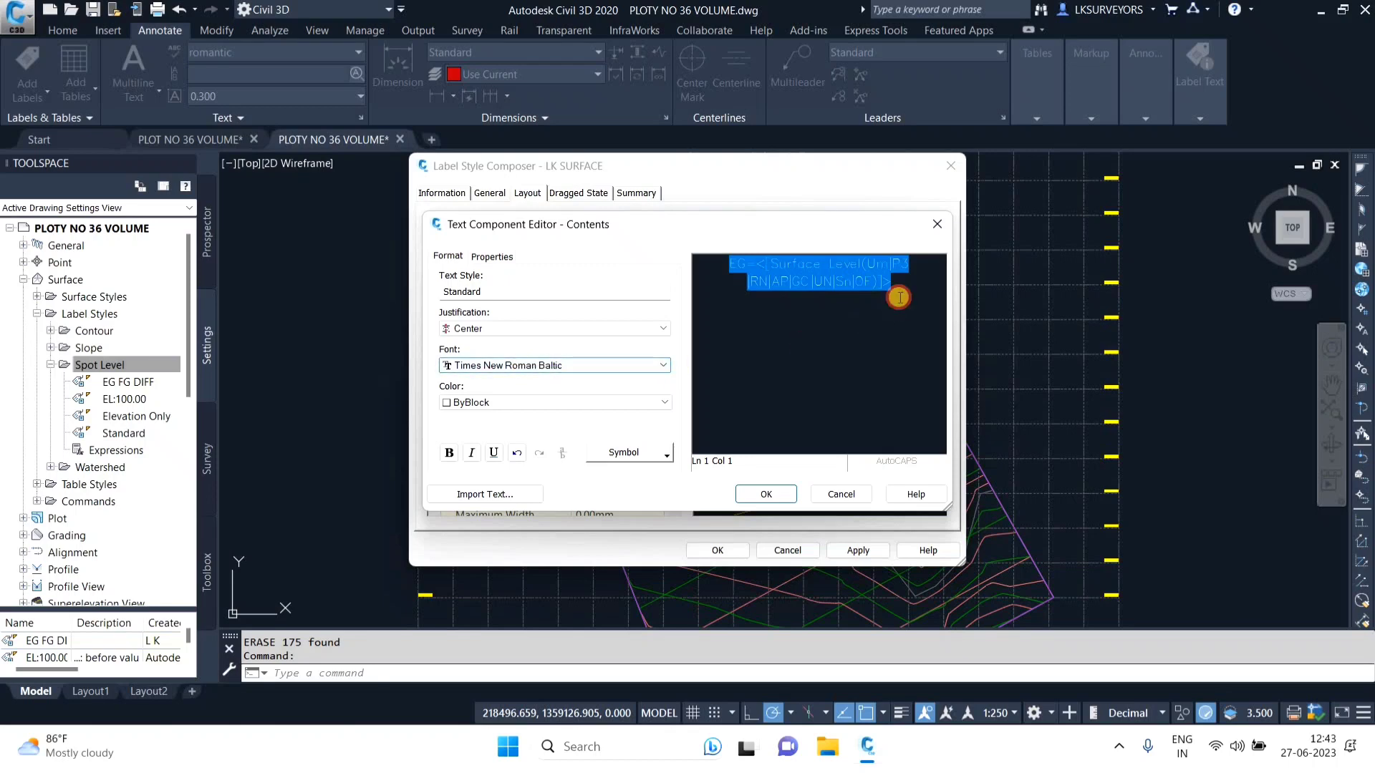
Step: Set the font of the whole EG contents to TechnicBold and accept the edited contents
drag(899, 292, 705, 268)
click(532, 365)
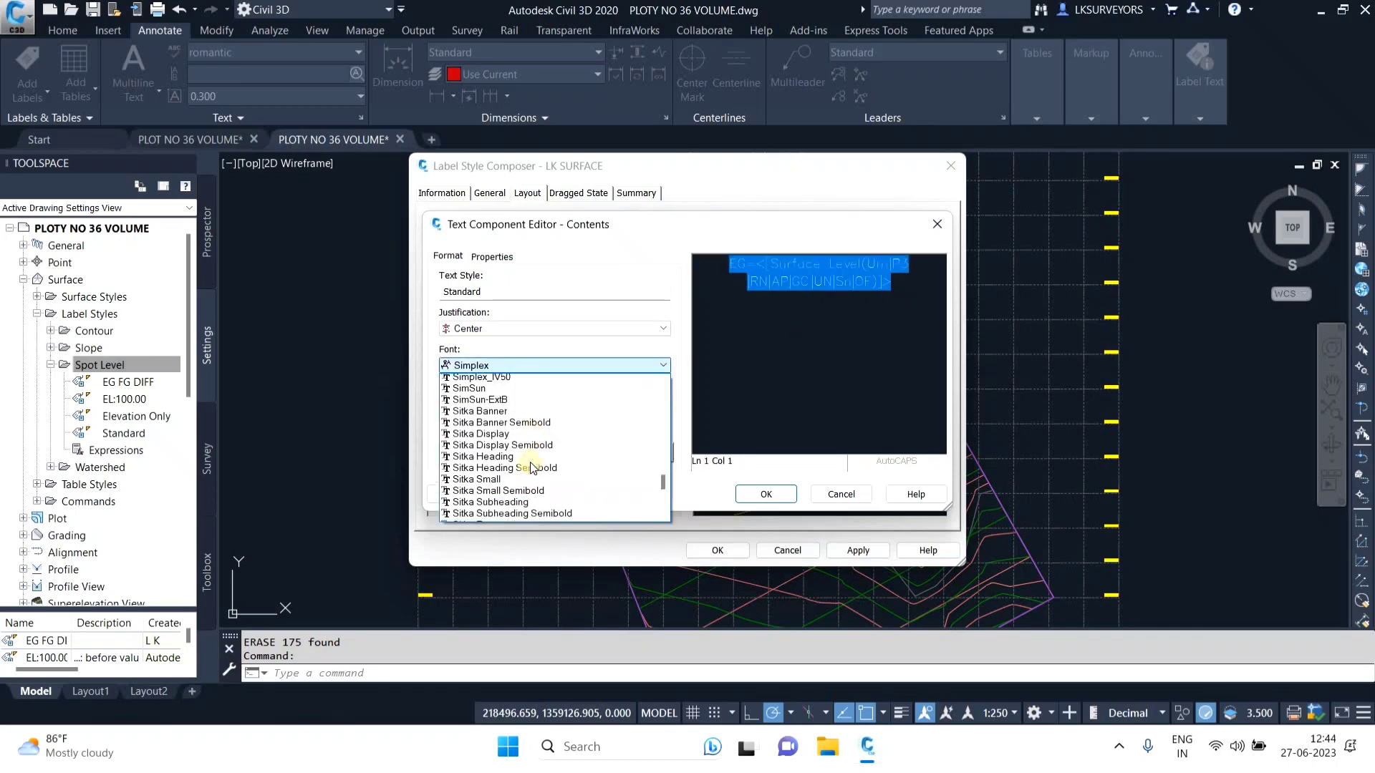
scroll(529, 465, down, 10)
scroll(527, 465, down, 4)
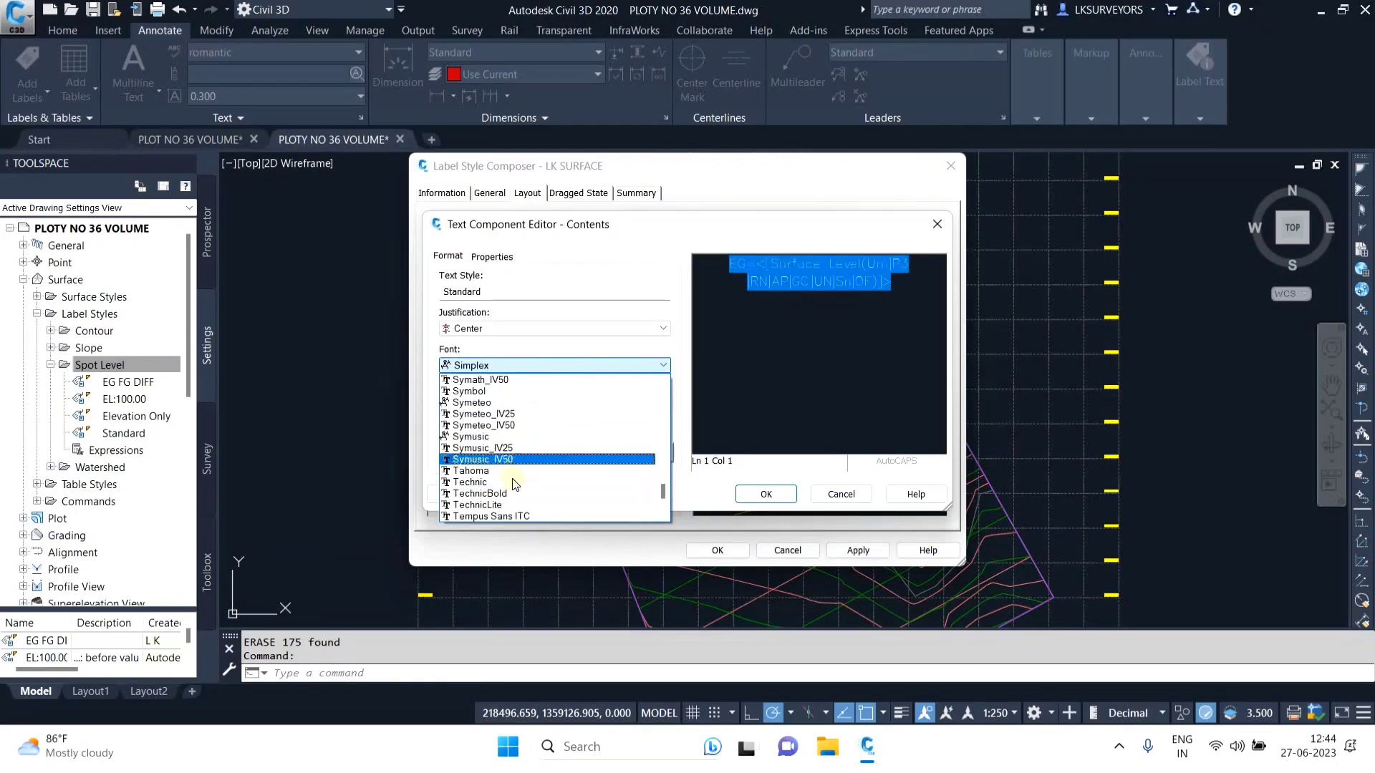
click(517, 493)
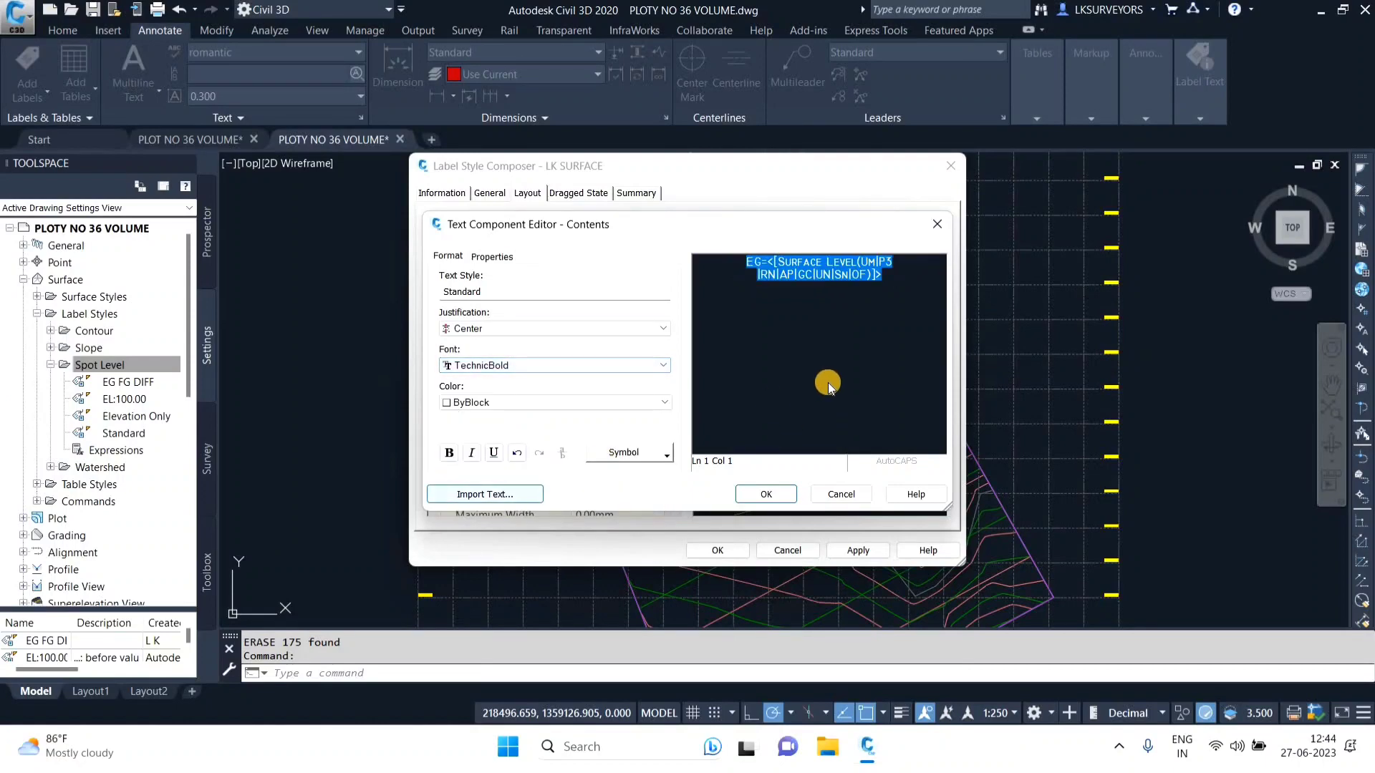
click(782, 494)
Step: Set the EG component's attachment to Top left
click(625, 431)
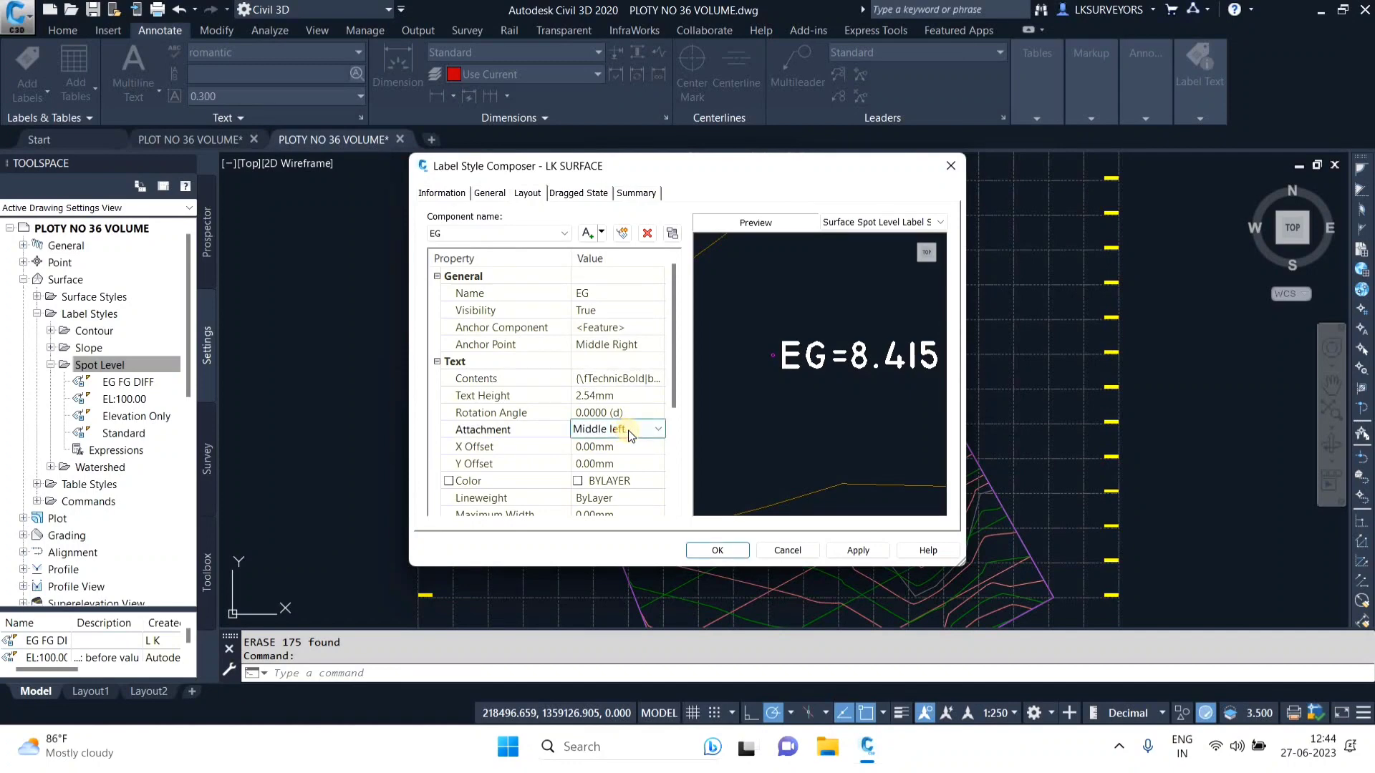
click(636, 438)
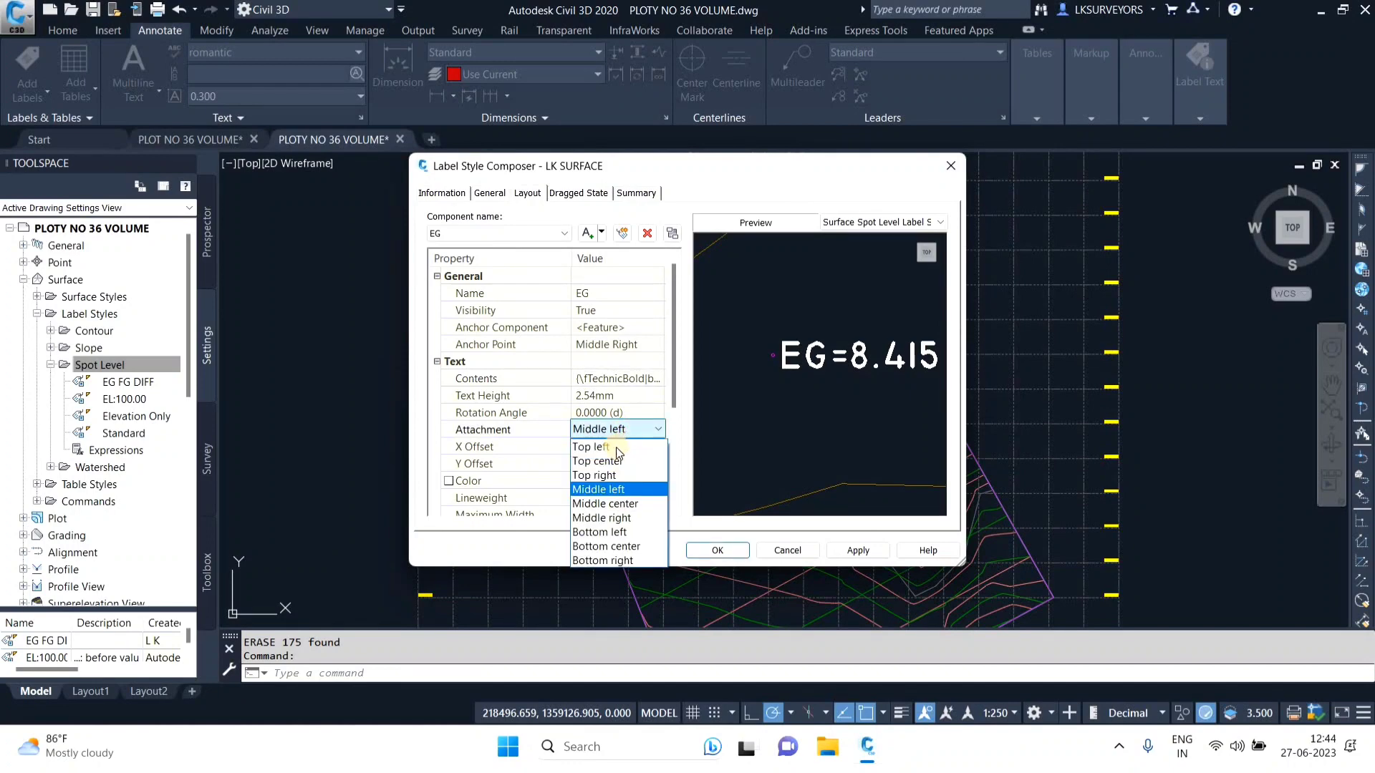
click(616, 447)
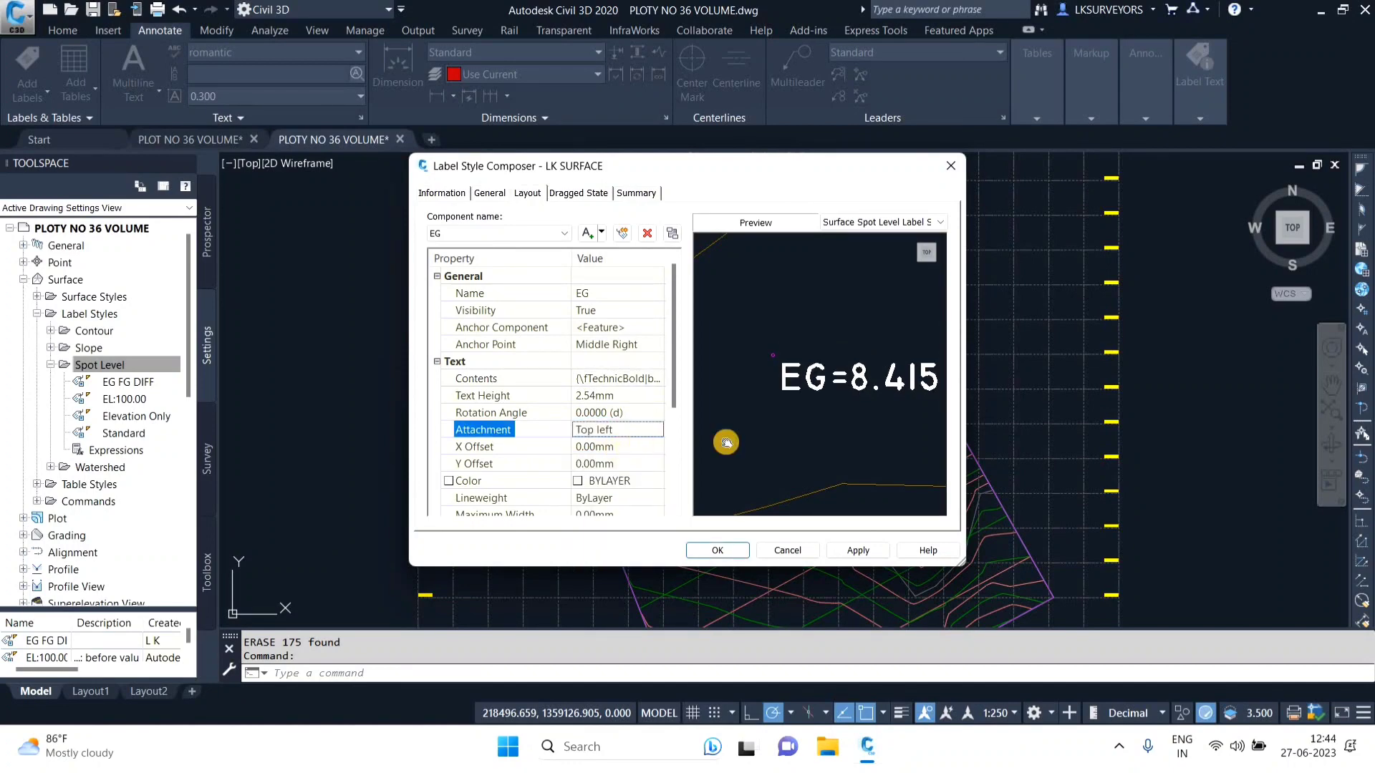
drag(808, 387, 788, 379)
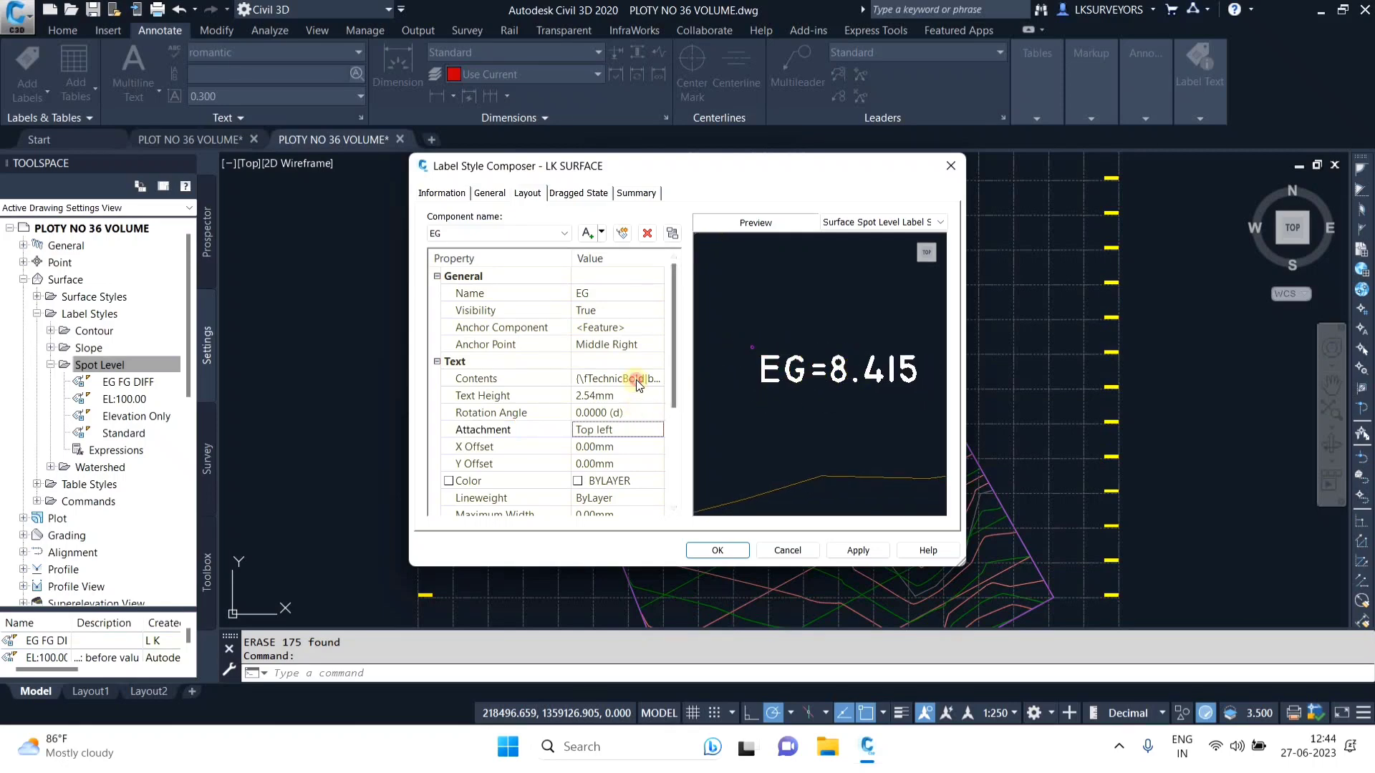
Step: Reopen the EG component's contents and change the font of all its text to Times New Roman
click(617, 378)
click(657, 378)
drag(910, 280, 463, 269)
click(459, 259)
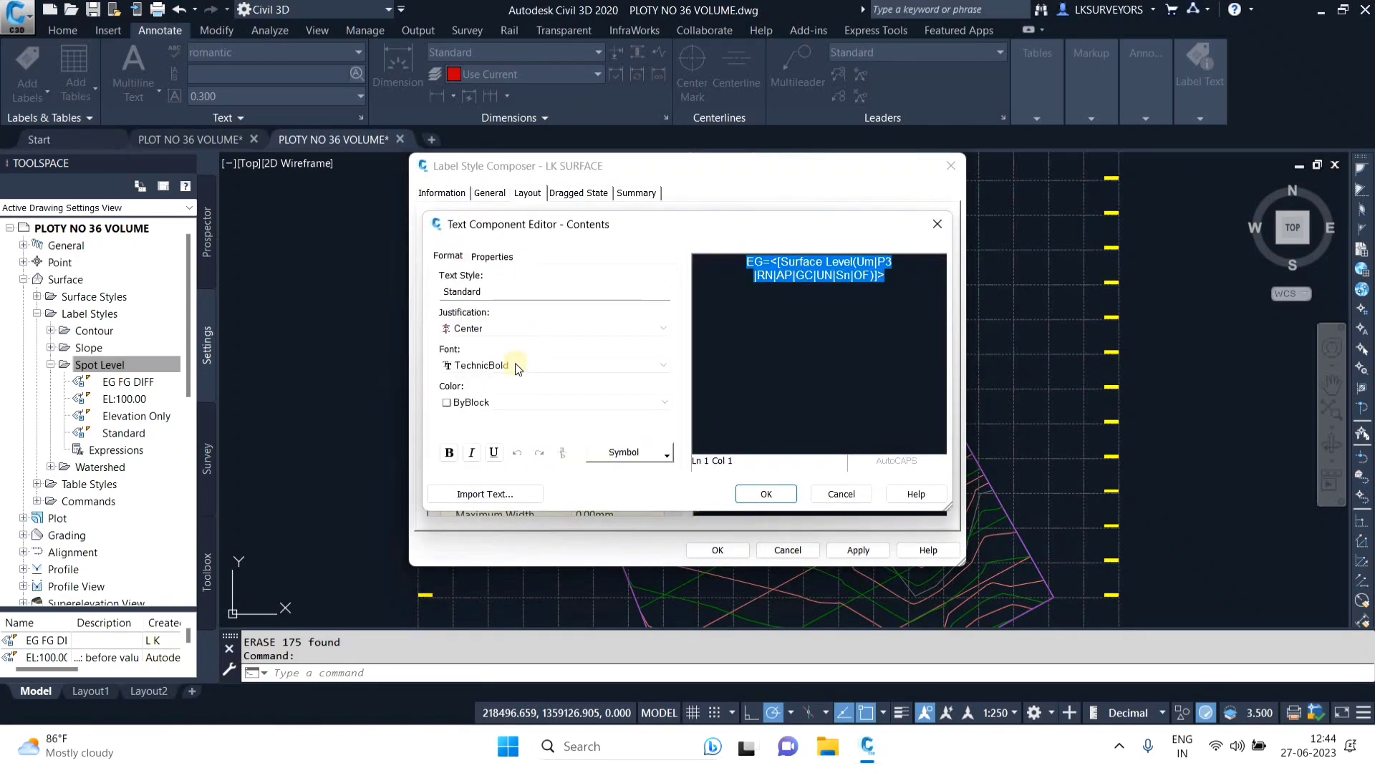
click(514, 364)
scroll(512, 406, up, 1)
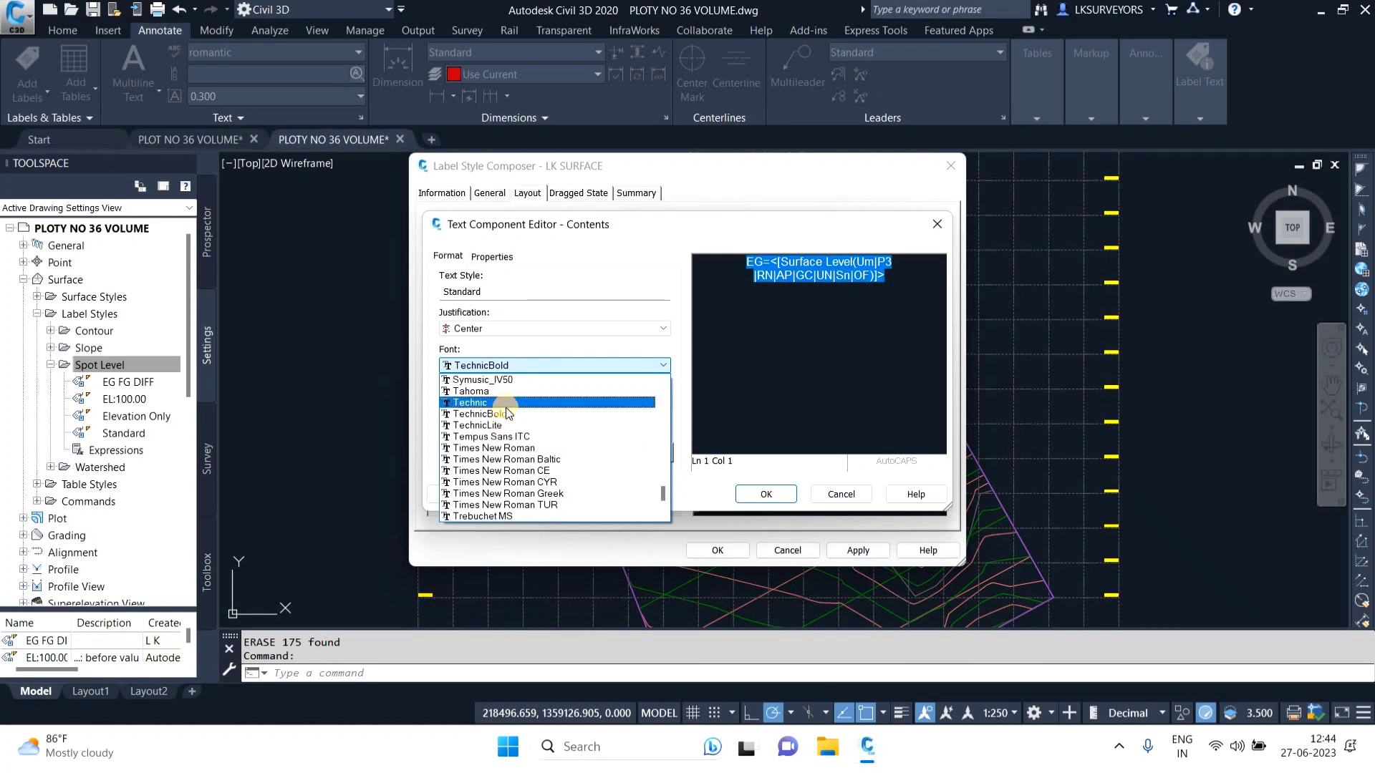
click(504, 446)
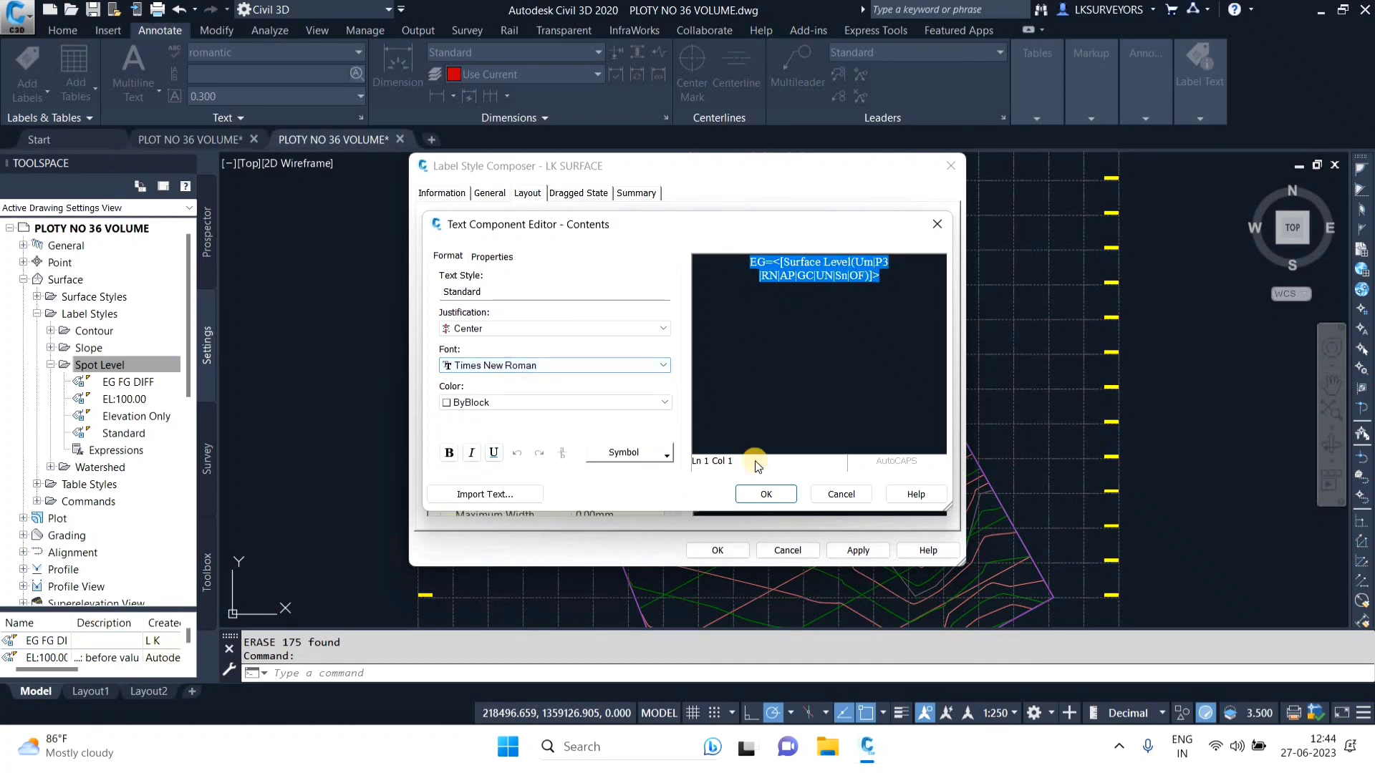
click(760, 493)
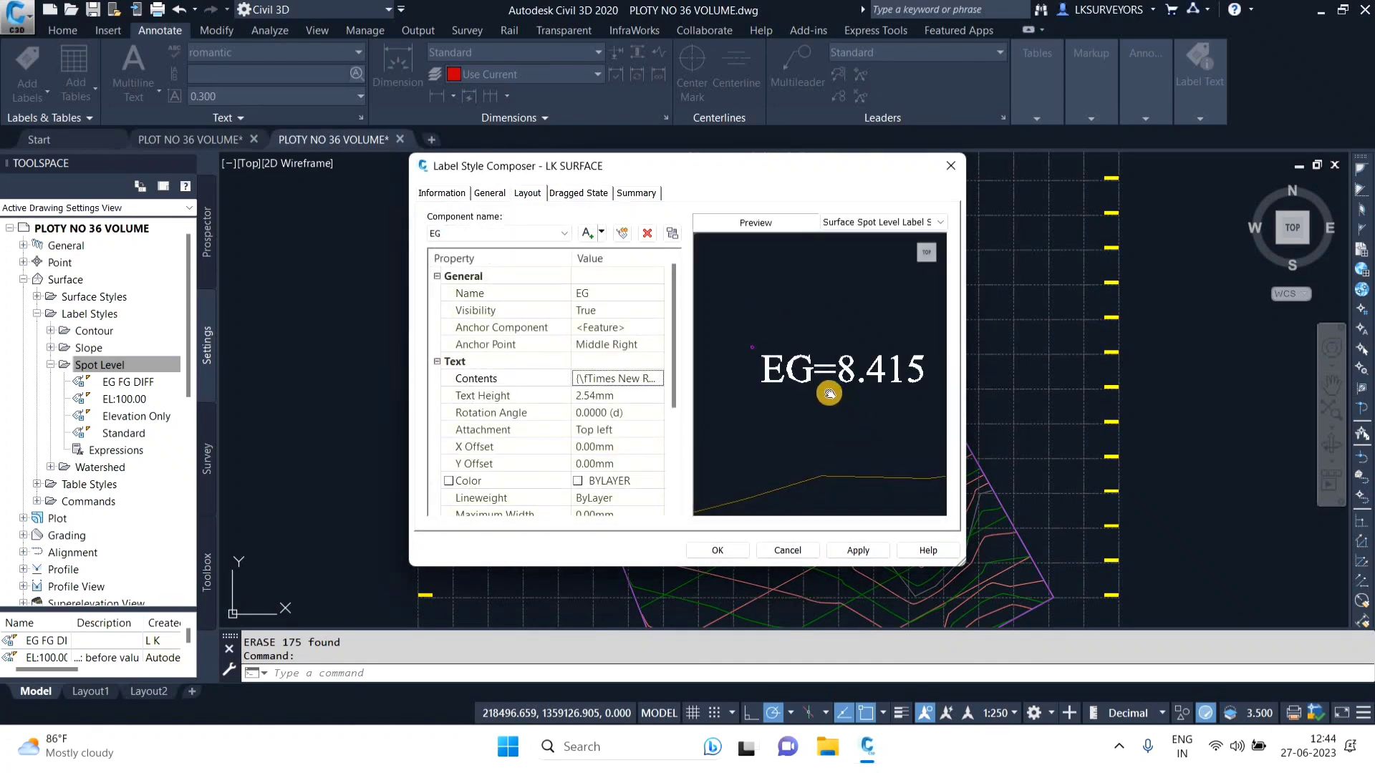
Step: Set the EG component's text height to 1.5 mm and reselect Top left as its attachment
click(620, 397)
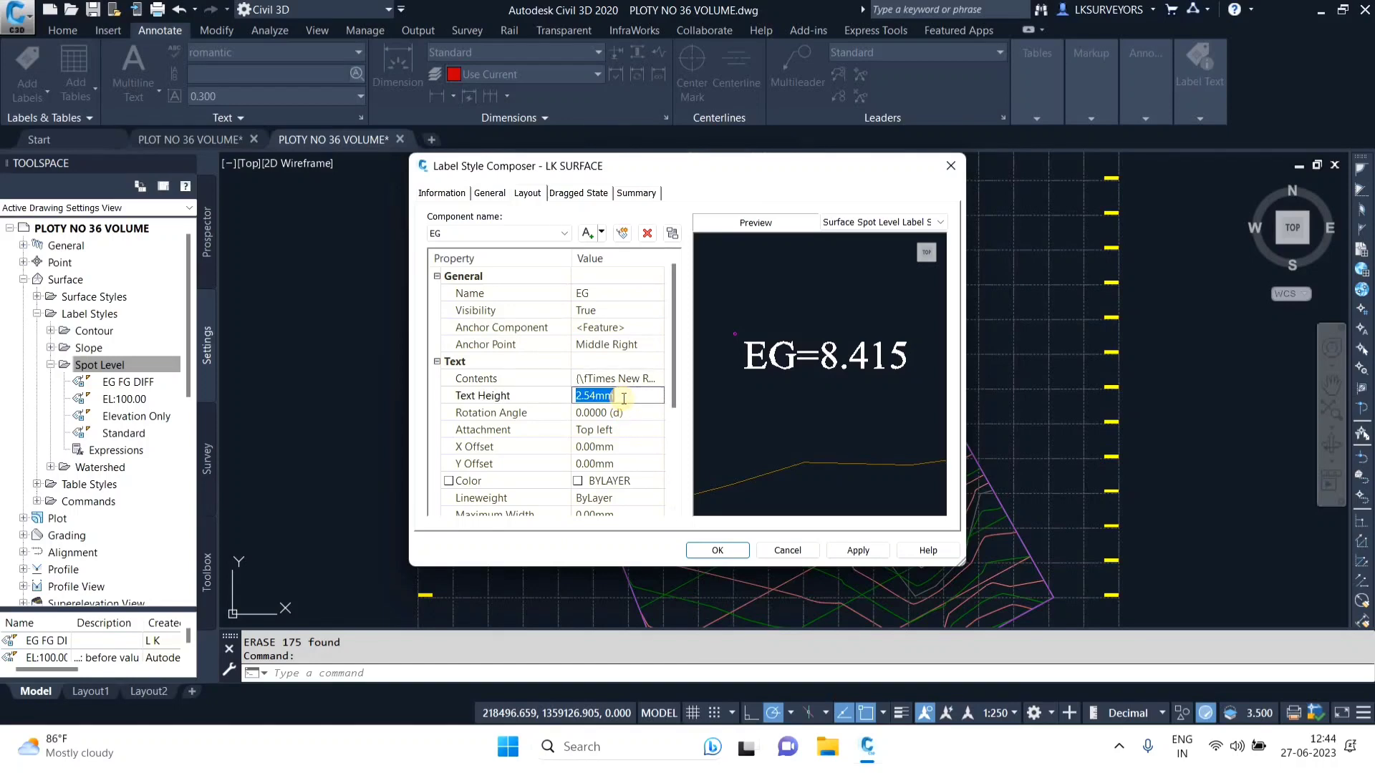
text(1.5)
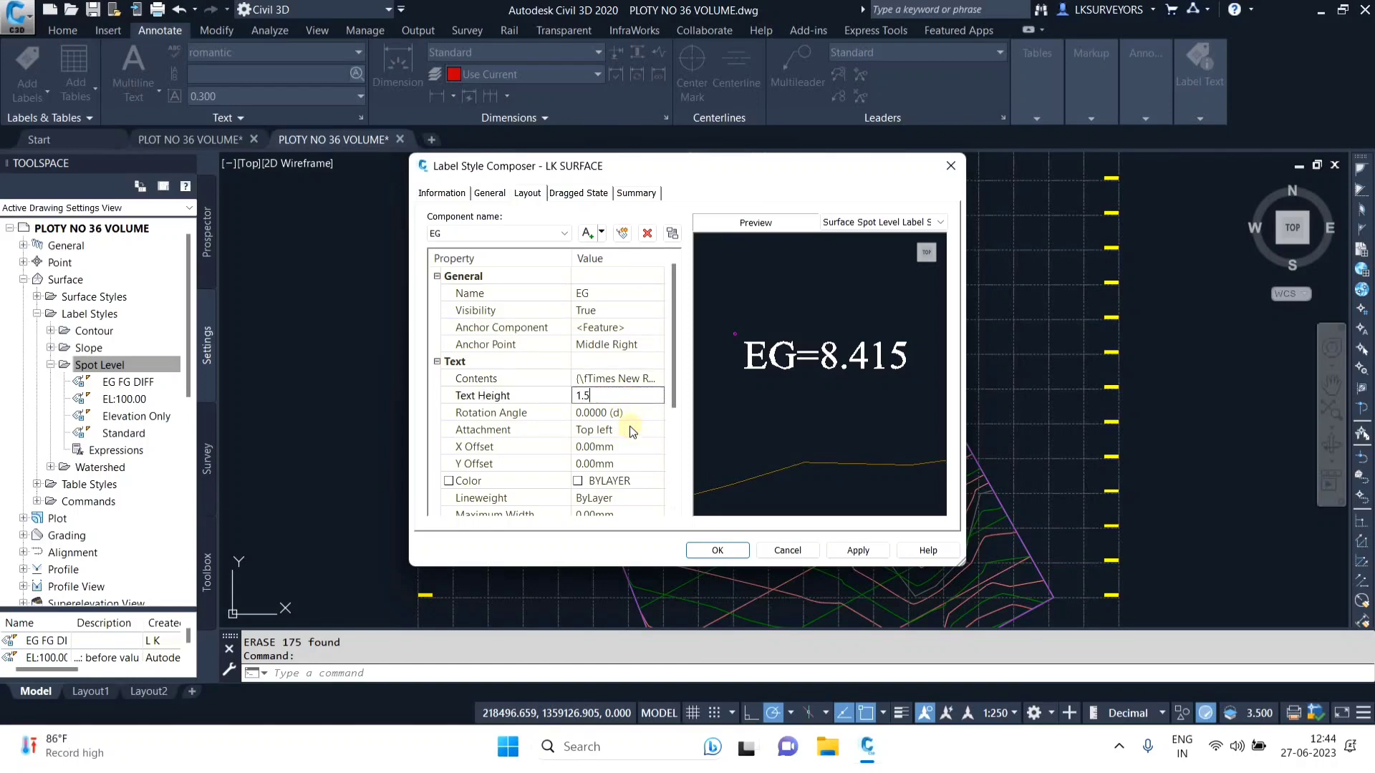
click(635, 429)
click(633, 430)
click(620, 439)
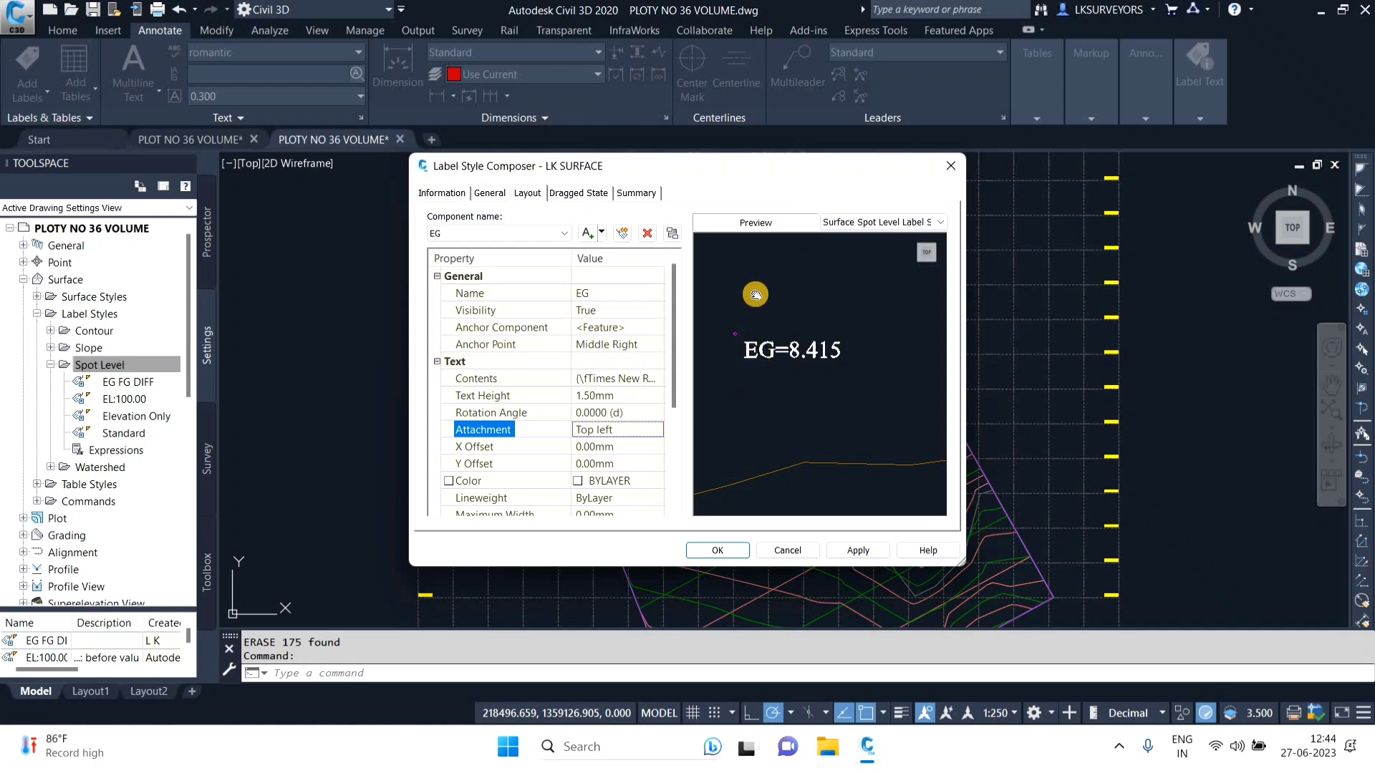
click(601, 232)
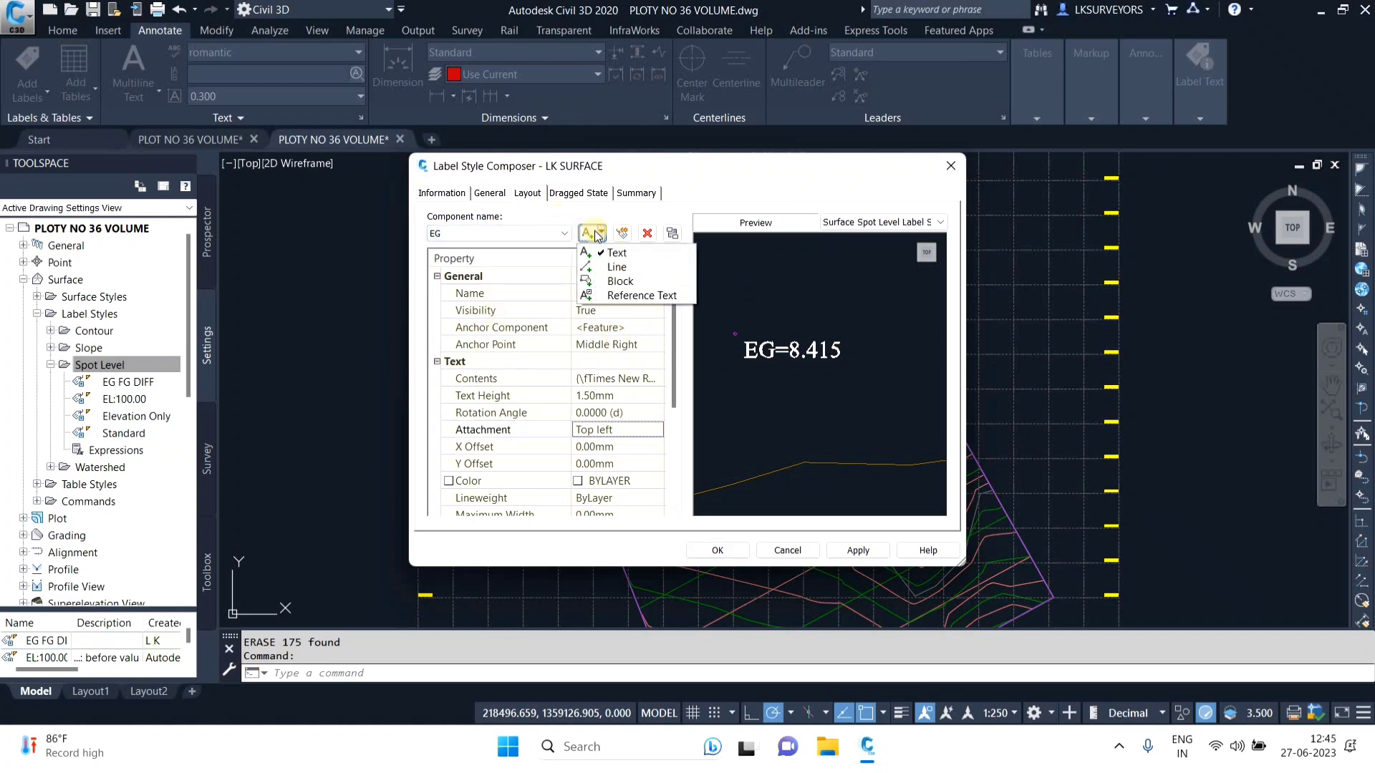
click(596, 234)
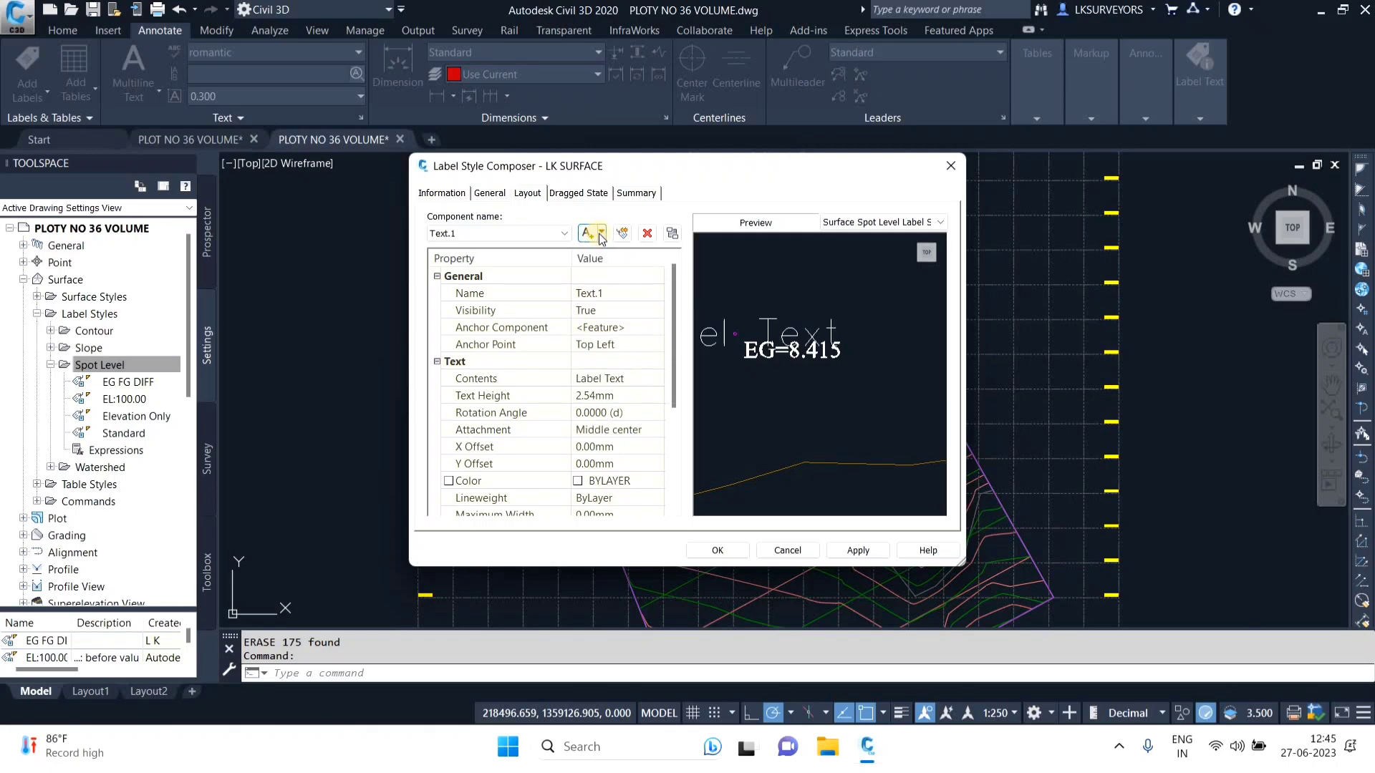
click(646, 233)
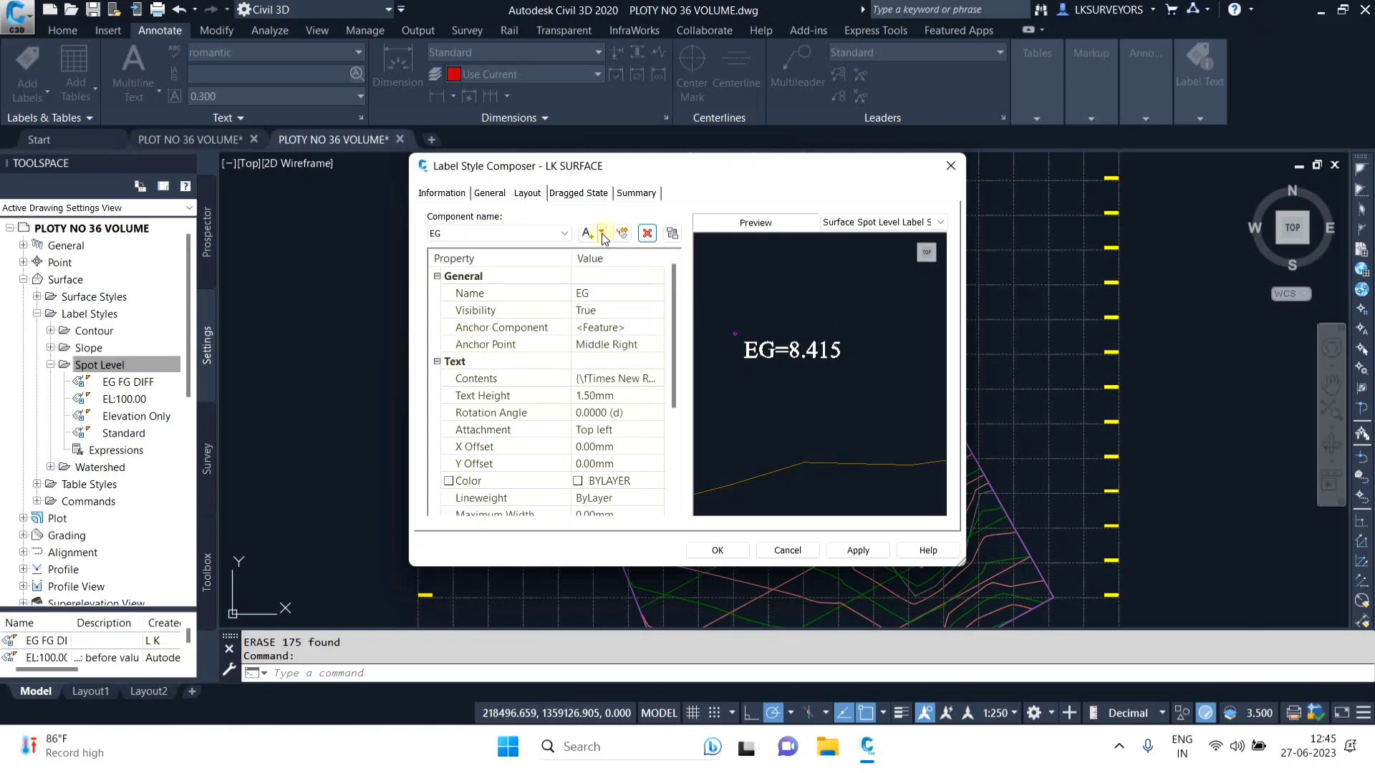
Step: Add a reference text component of type Surface to the label layout and name it FG
click(602, 234)
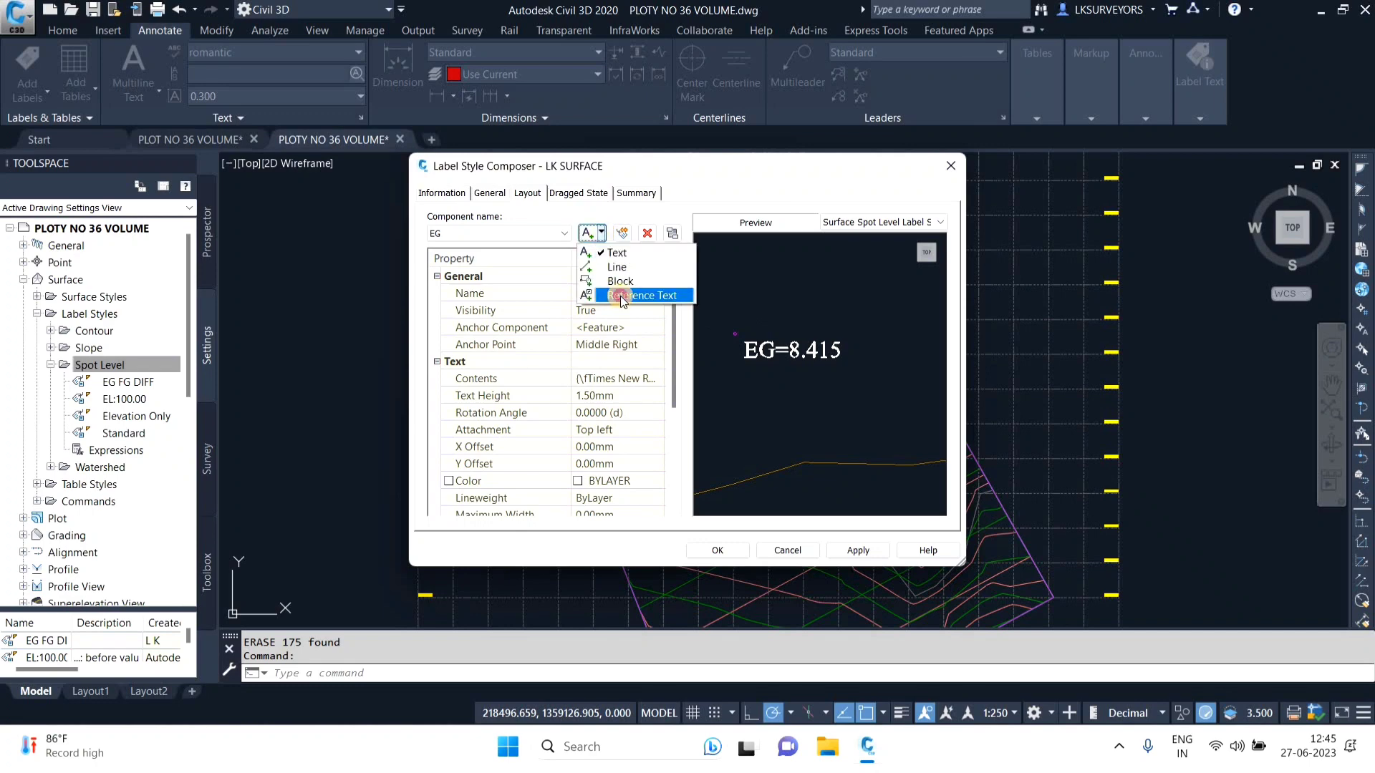
click(620, 294)
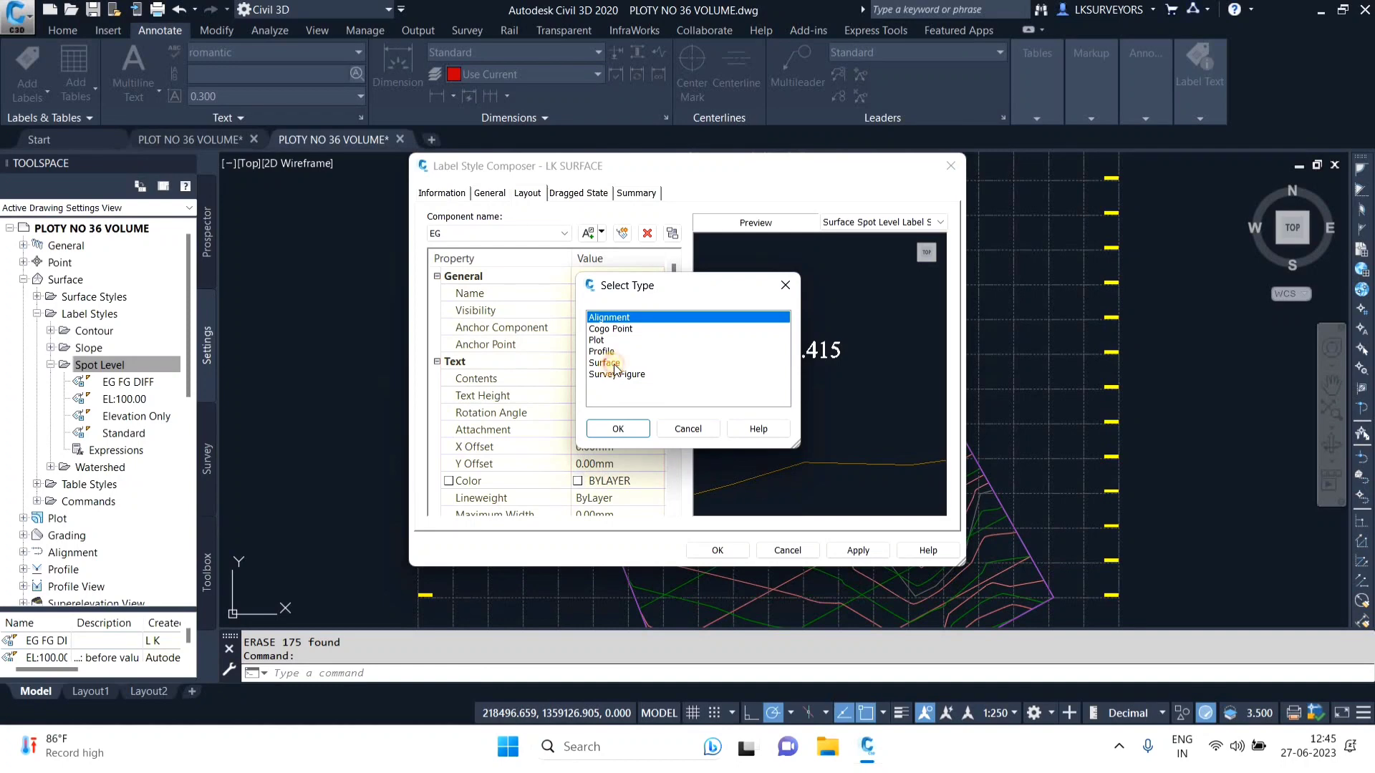
click(614, 363)
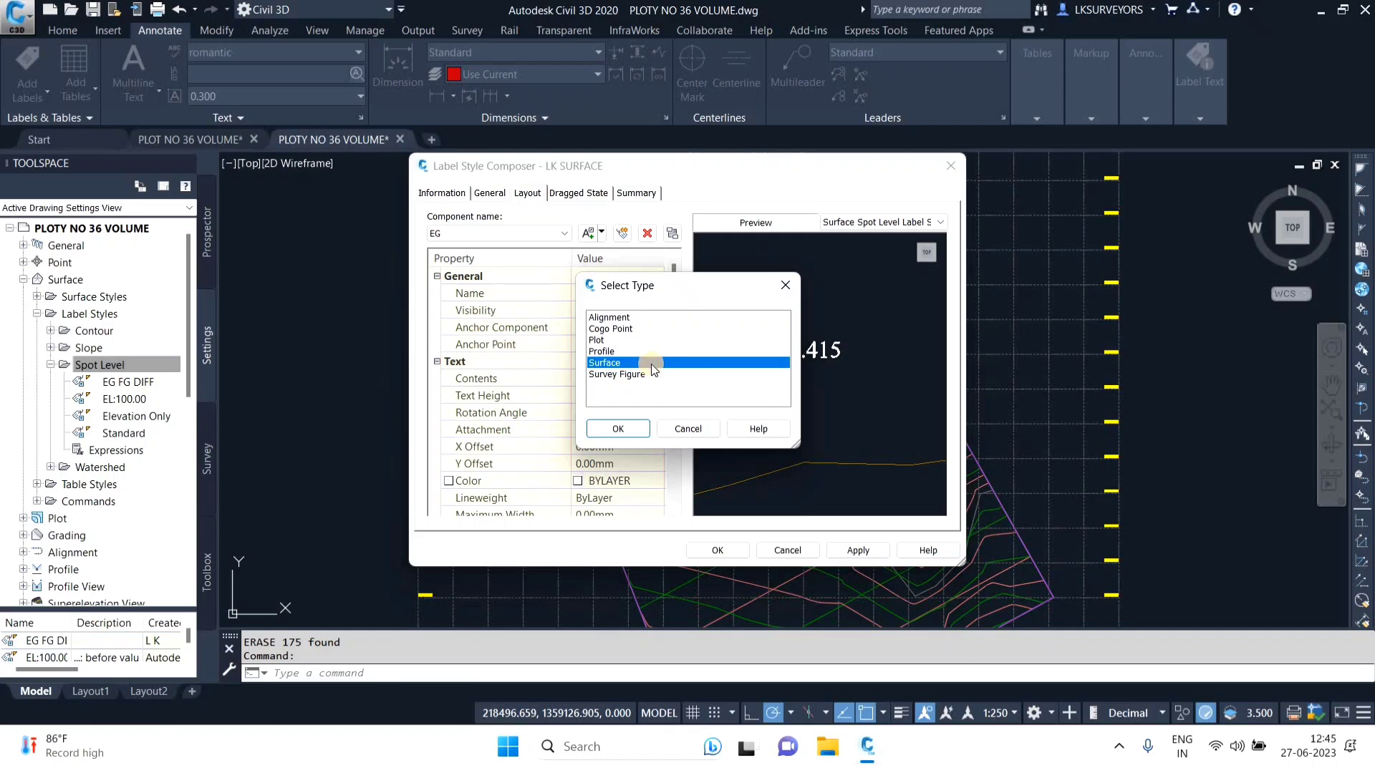
click(643, 428)
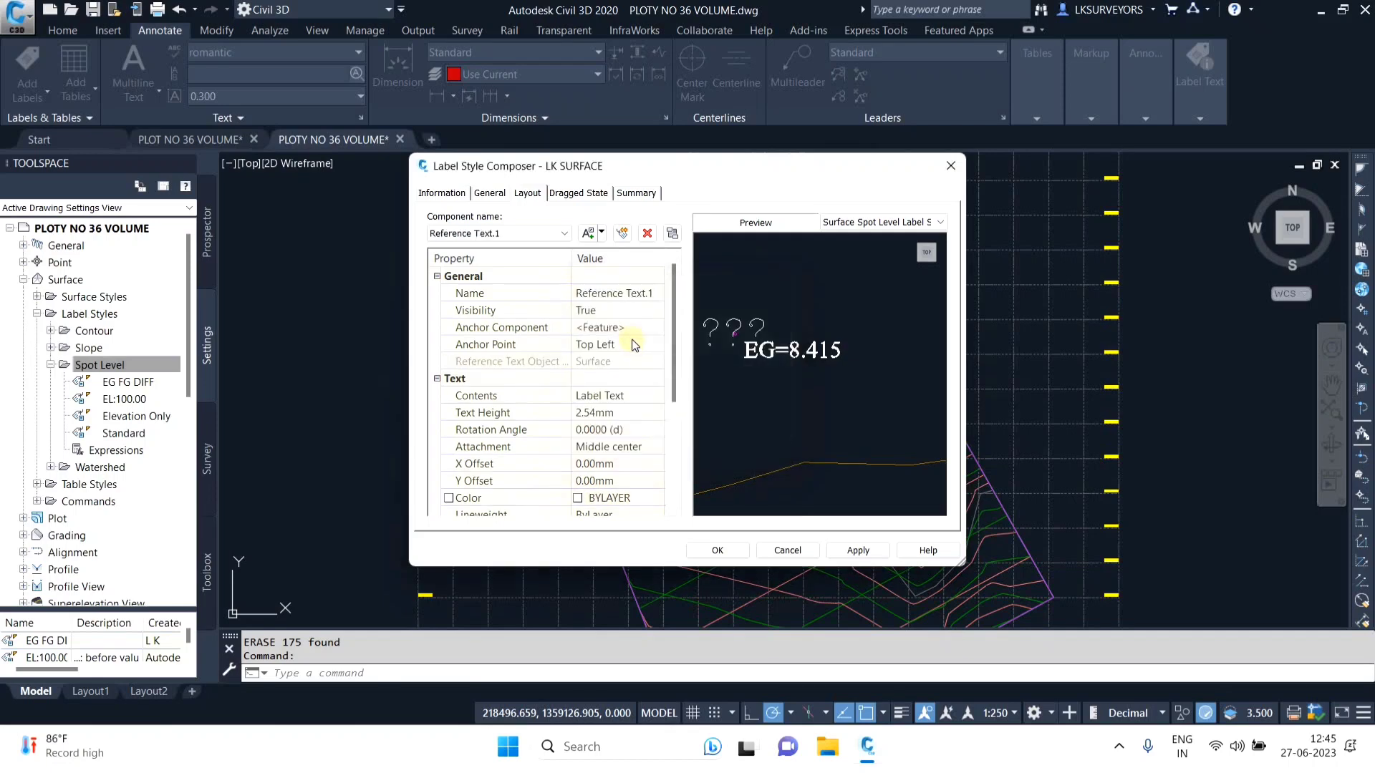
click(655, 292)
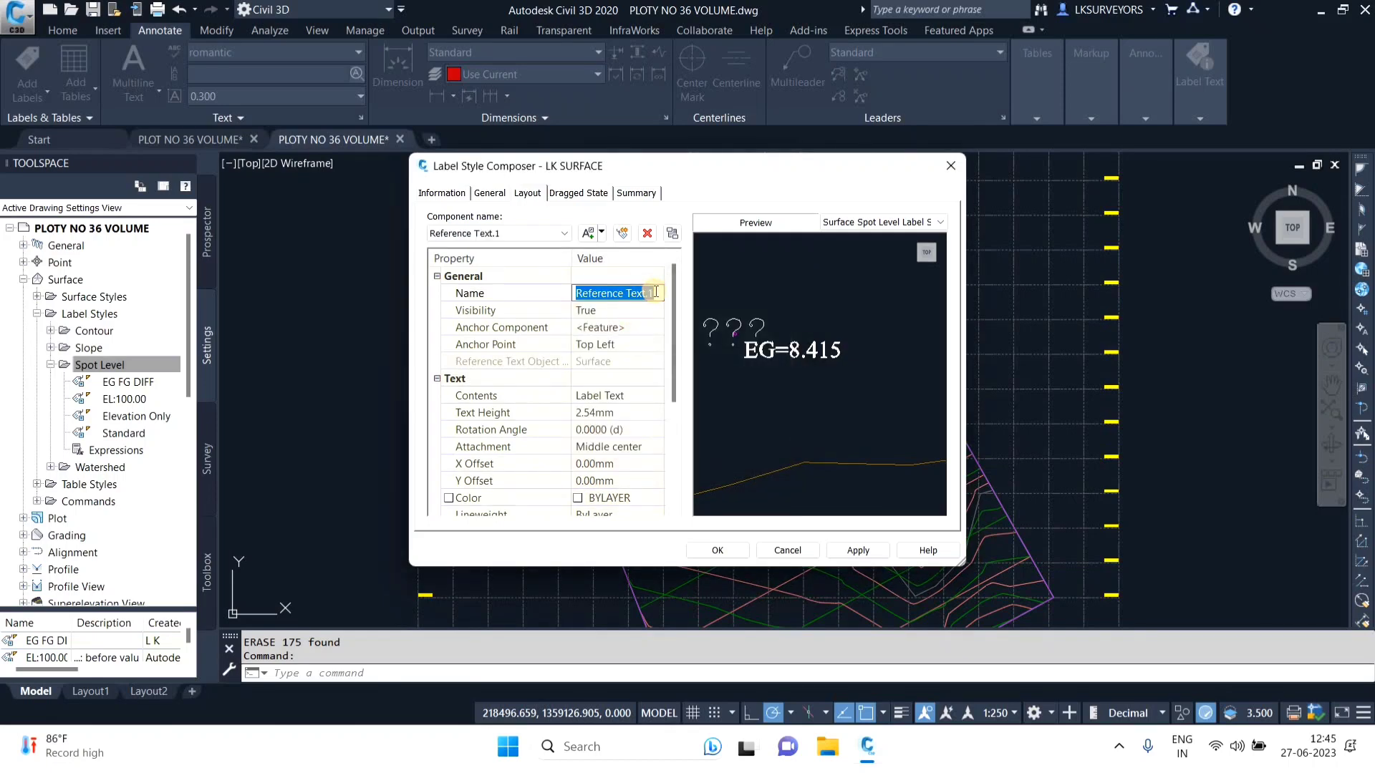
key(BackSpace)
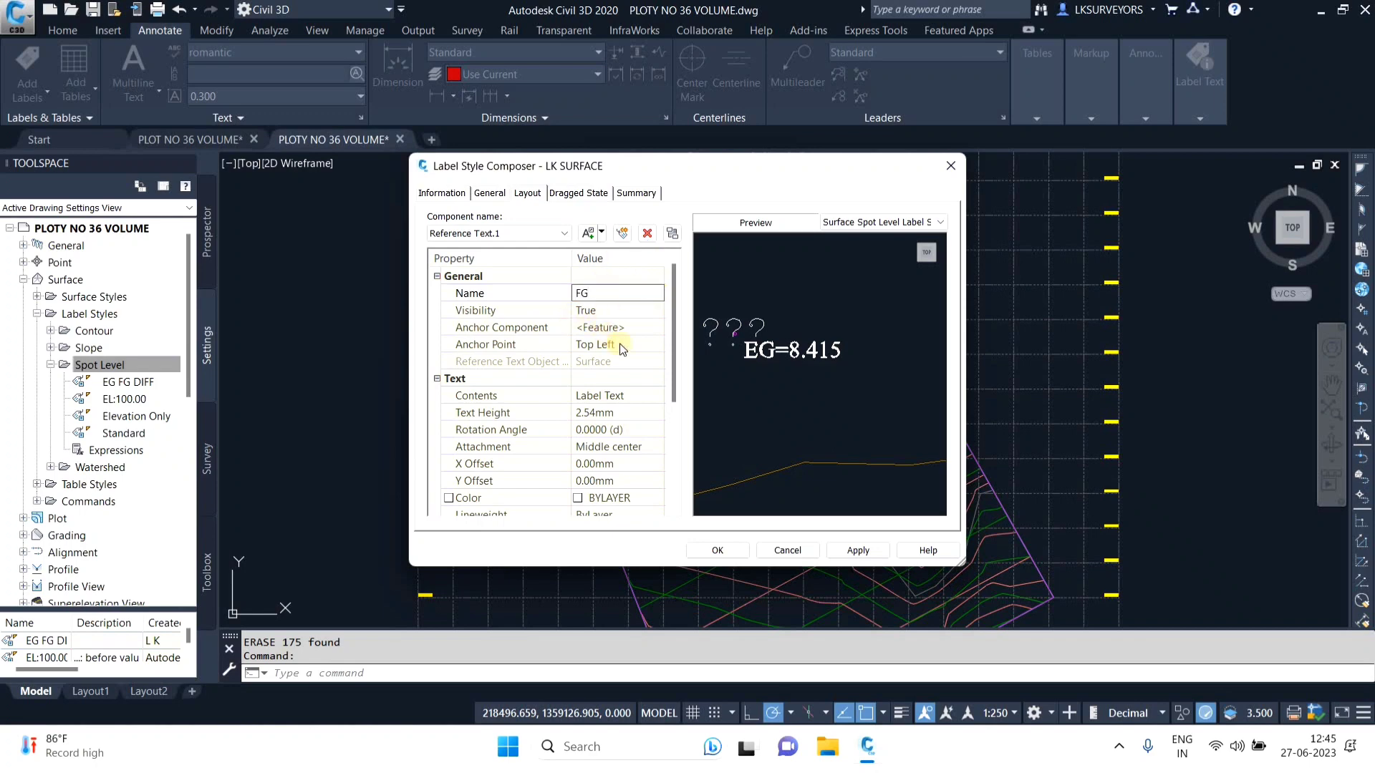
Step: Replace the FG component's default contents with the Surface Level property, prefixed by "FG="
click(638, 397)
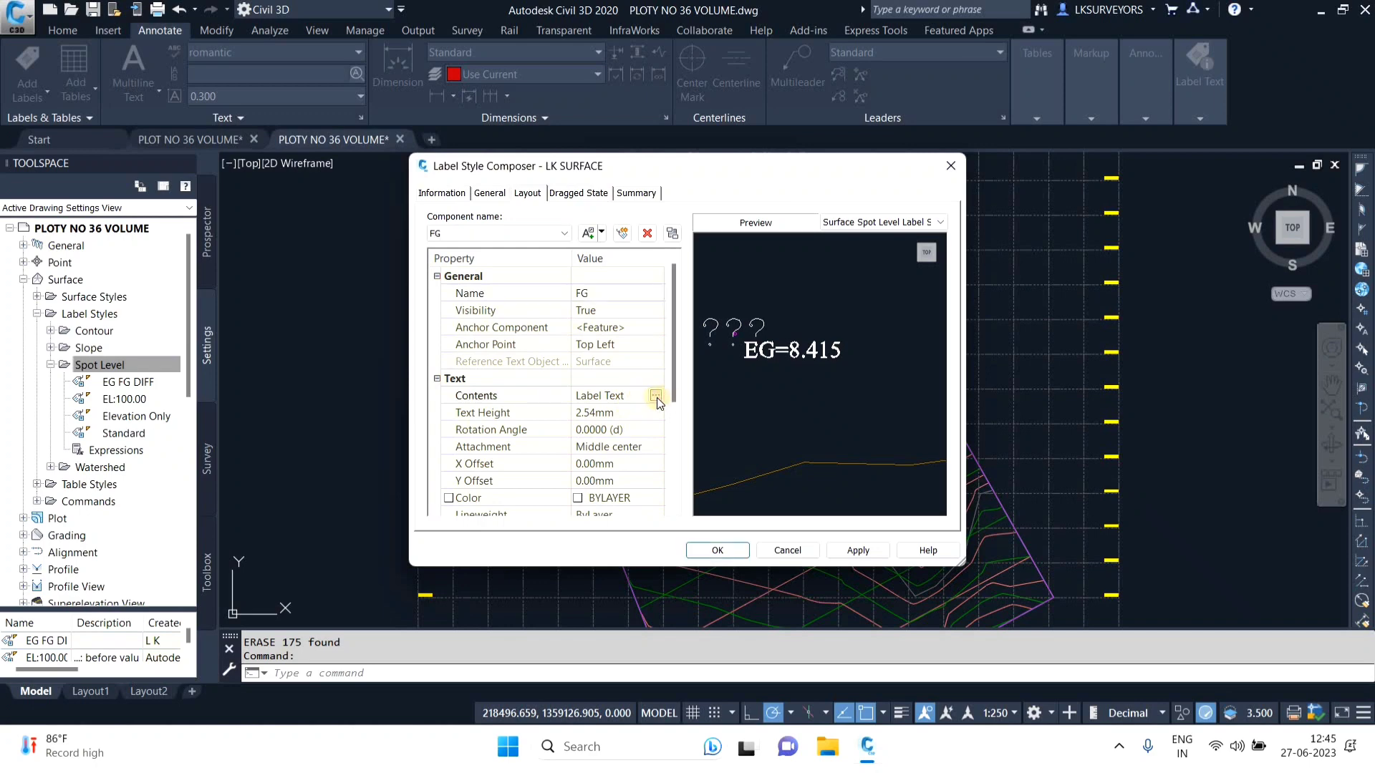
click(656, 397)
drag(870, 268, 707, 268)
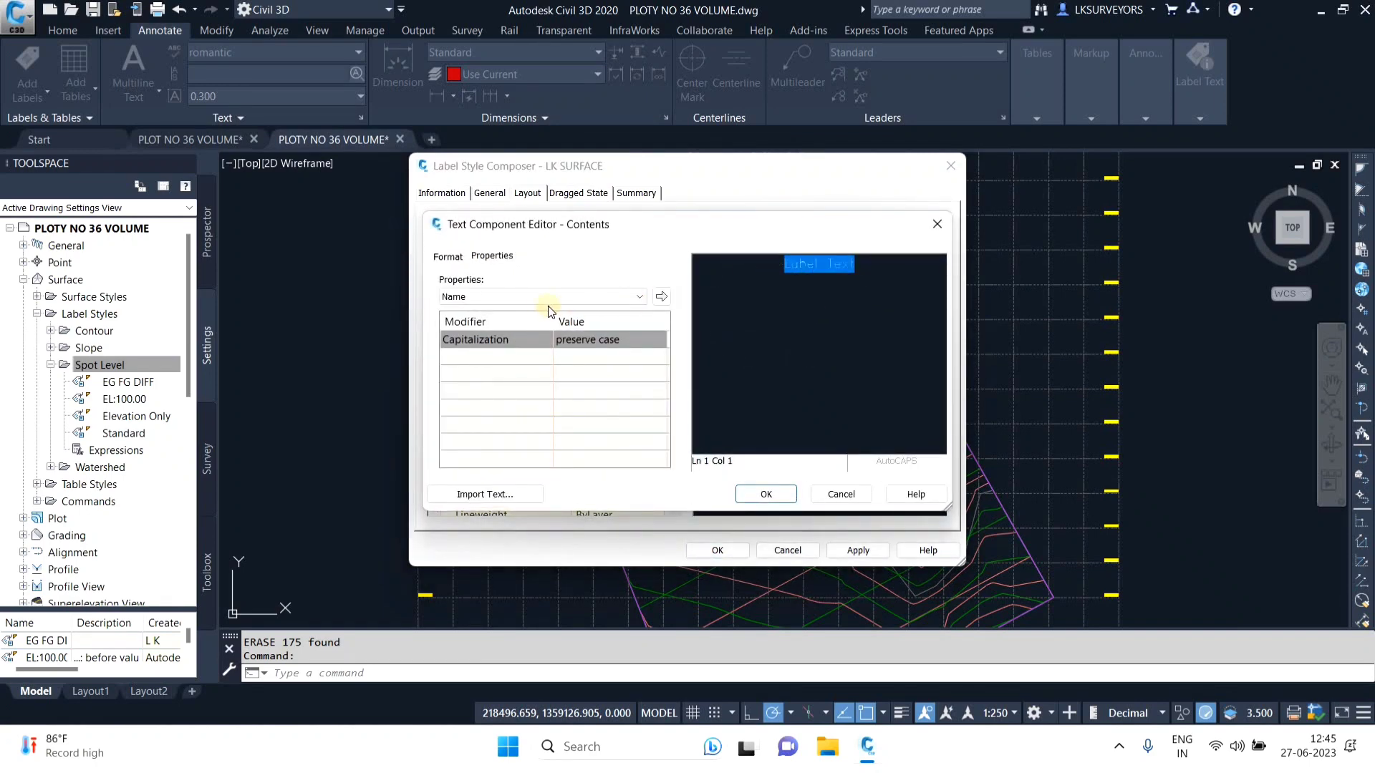
click(531, 297)
click(482, 333)
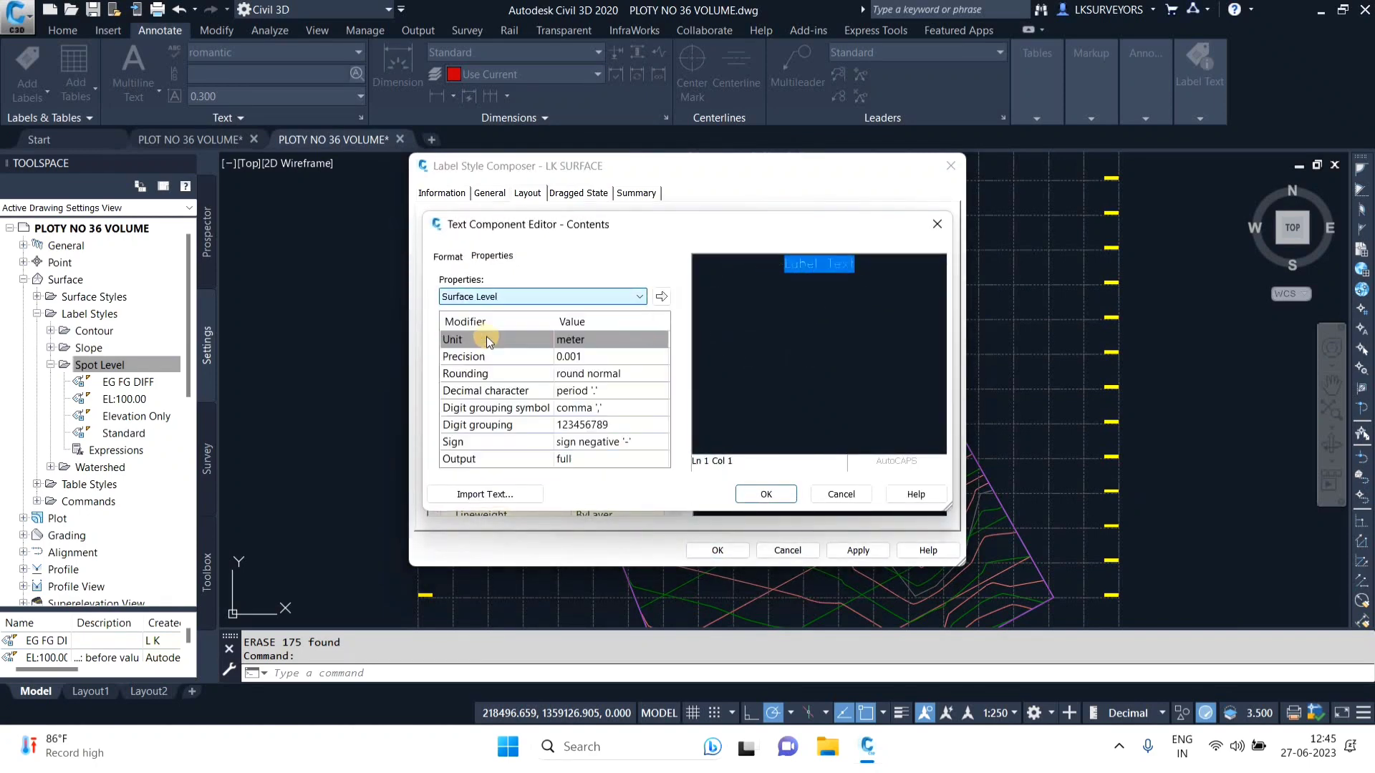
click(663, 296)
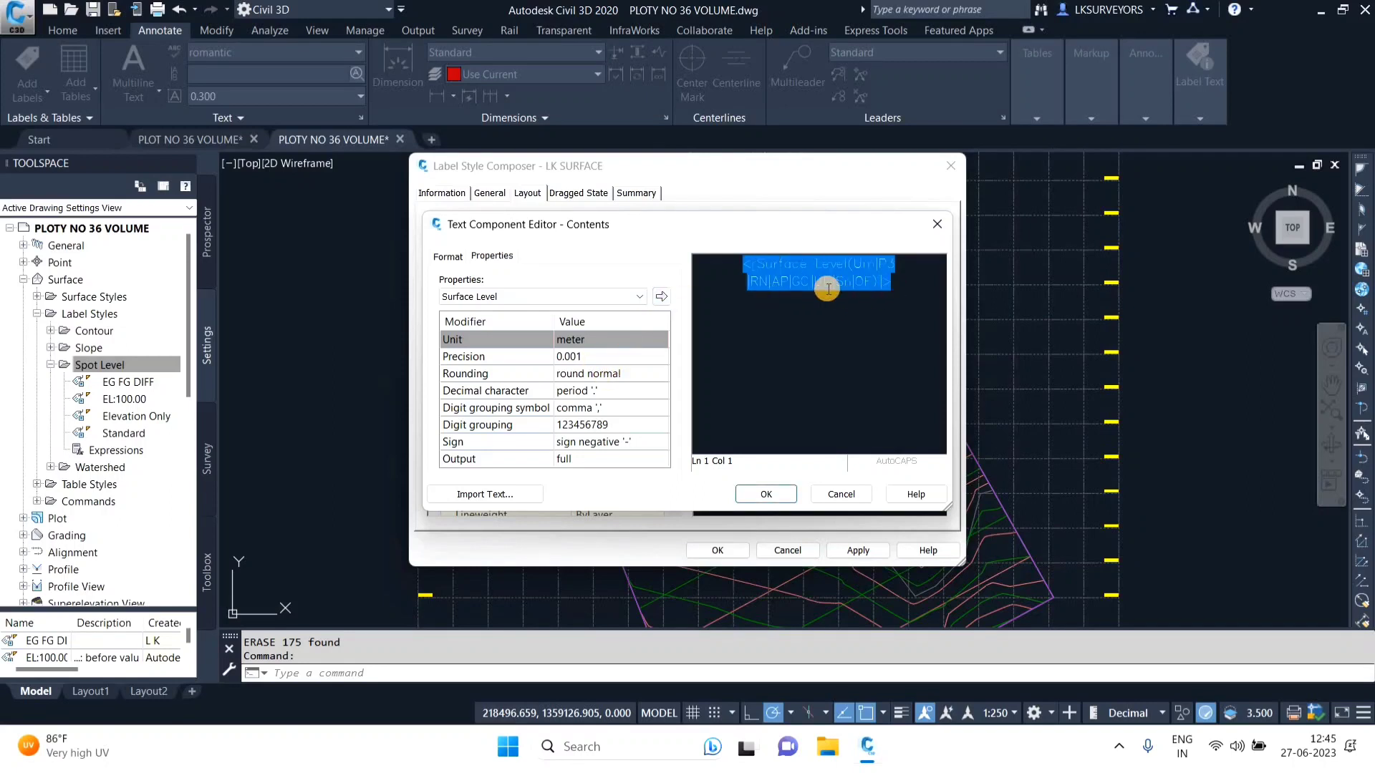
click(743, 267)
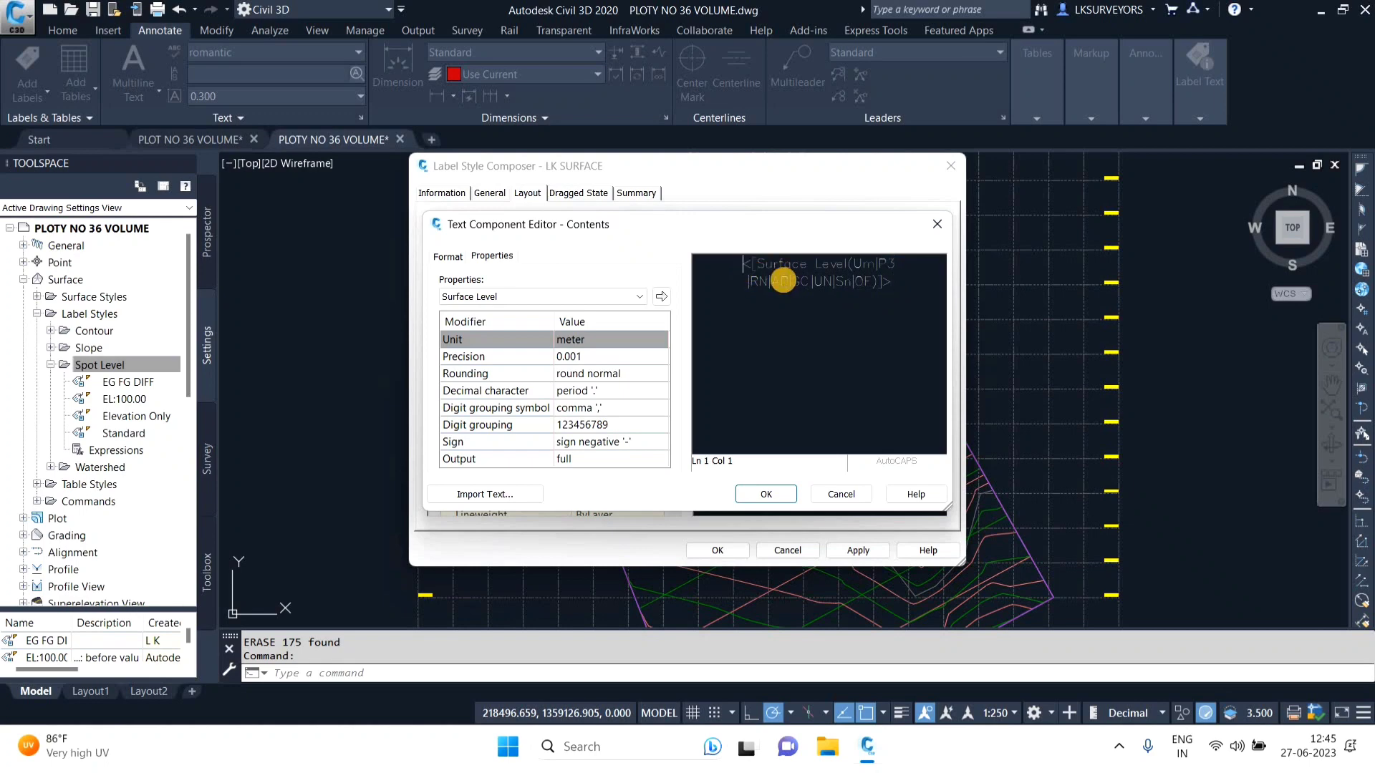
text(FG=)
Step: Change the font of all the FG component's contents text to Times New Roman and accept the contents
drag(897, 288, 693, 272)
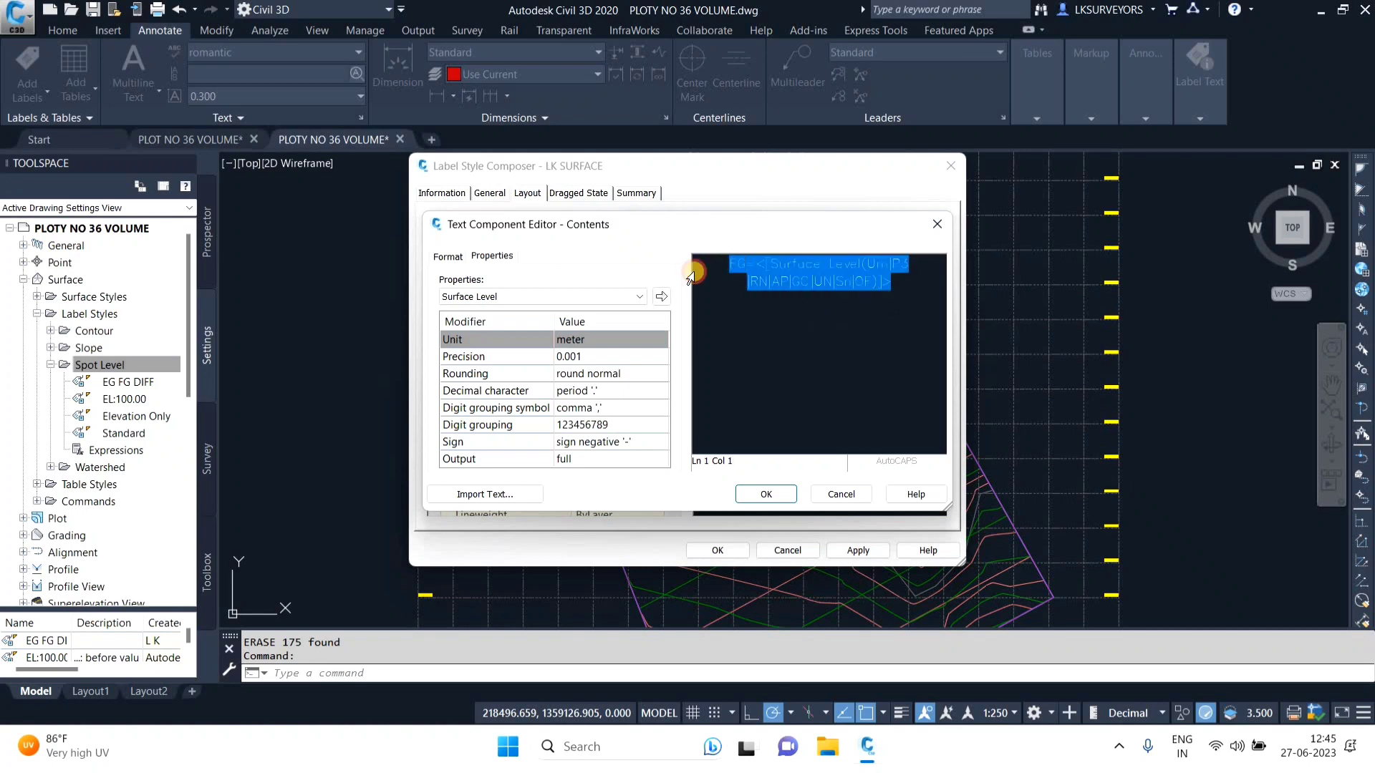
click(458, 258)
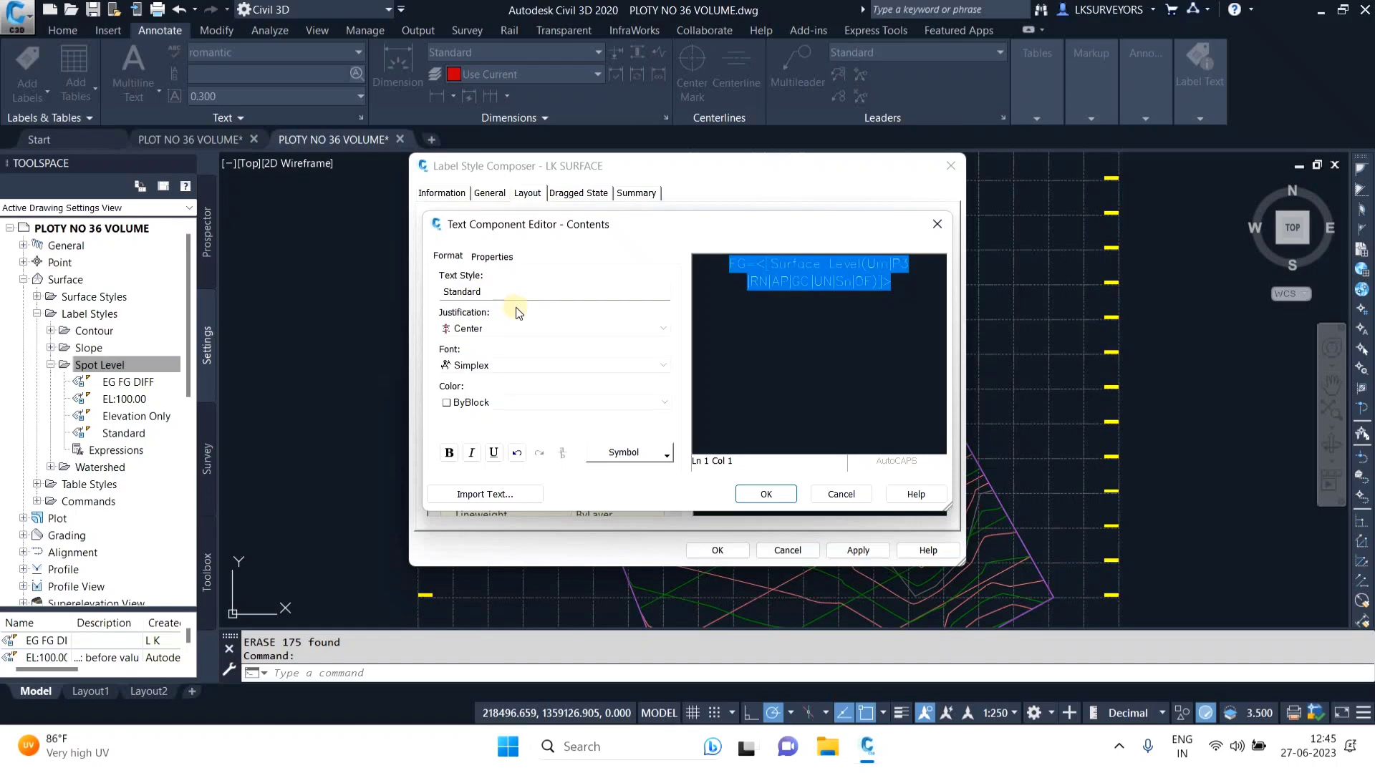
click(491, 256)
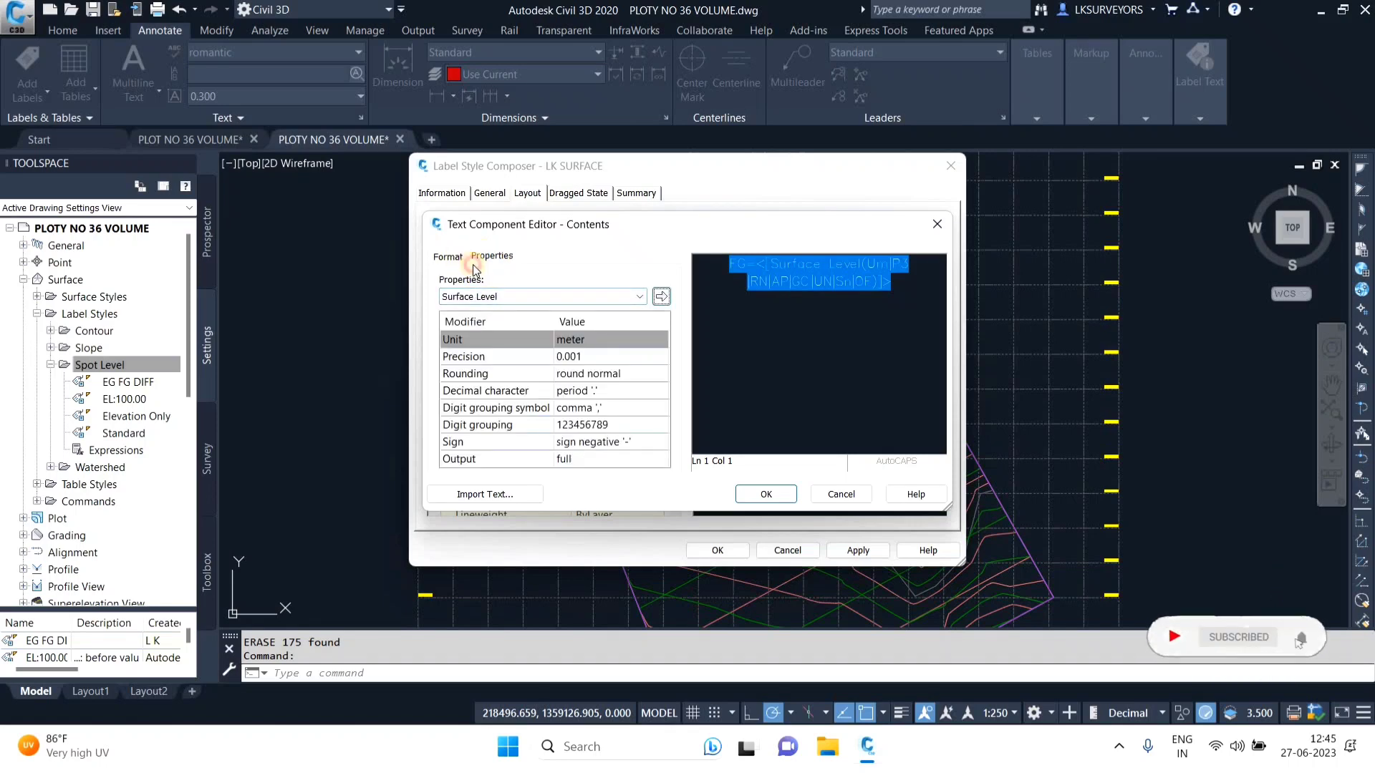
click(471, 262)
click(505, 365)
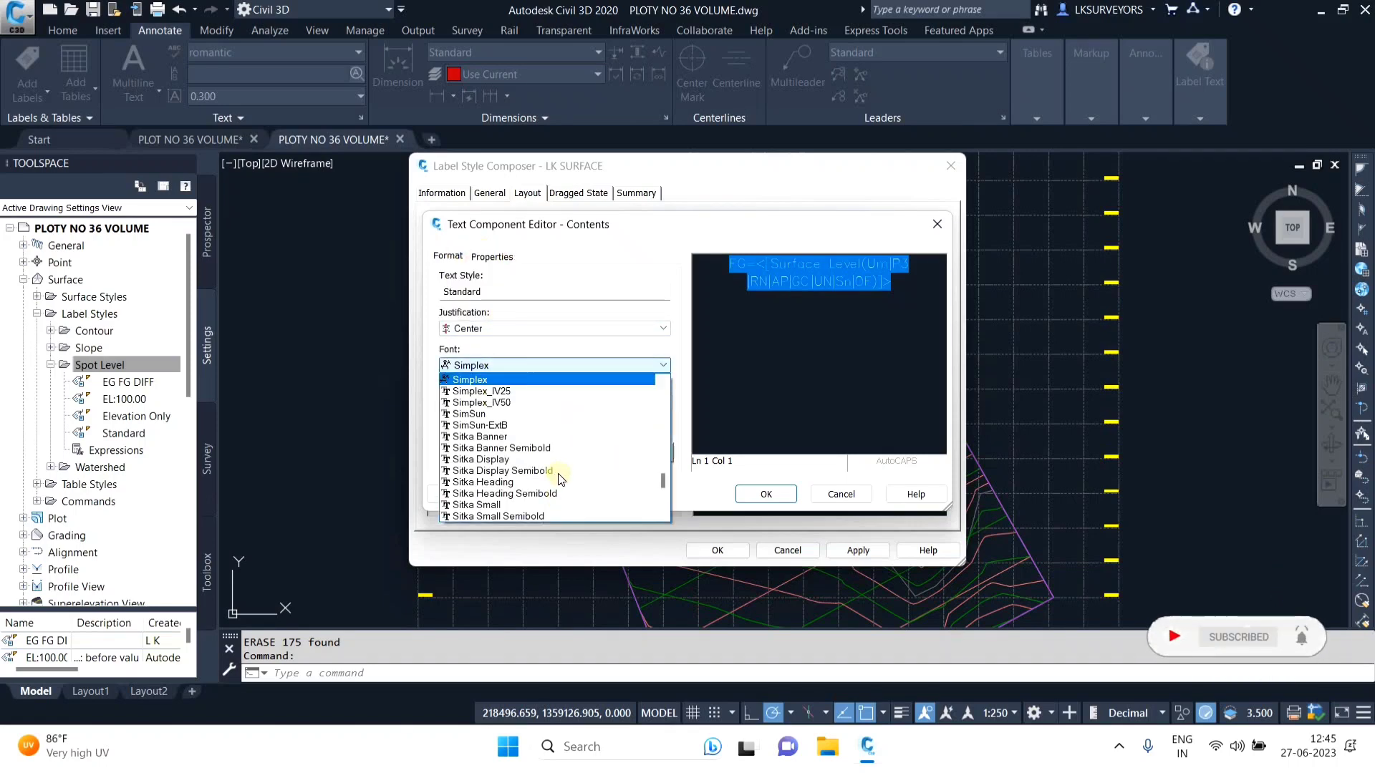
scroll(555, 465, down, 10)
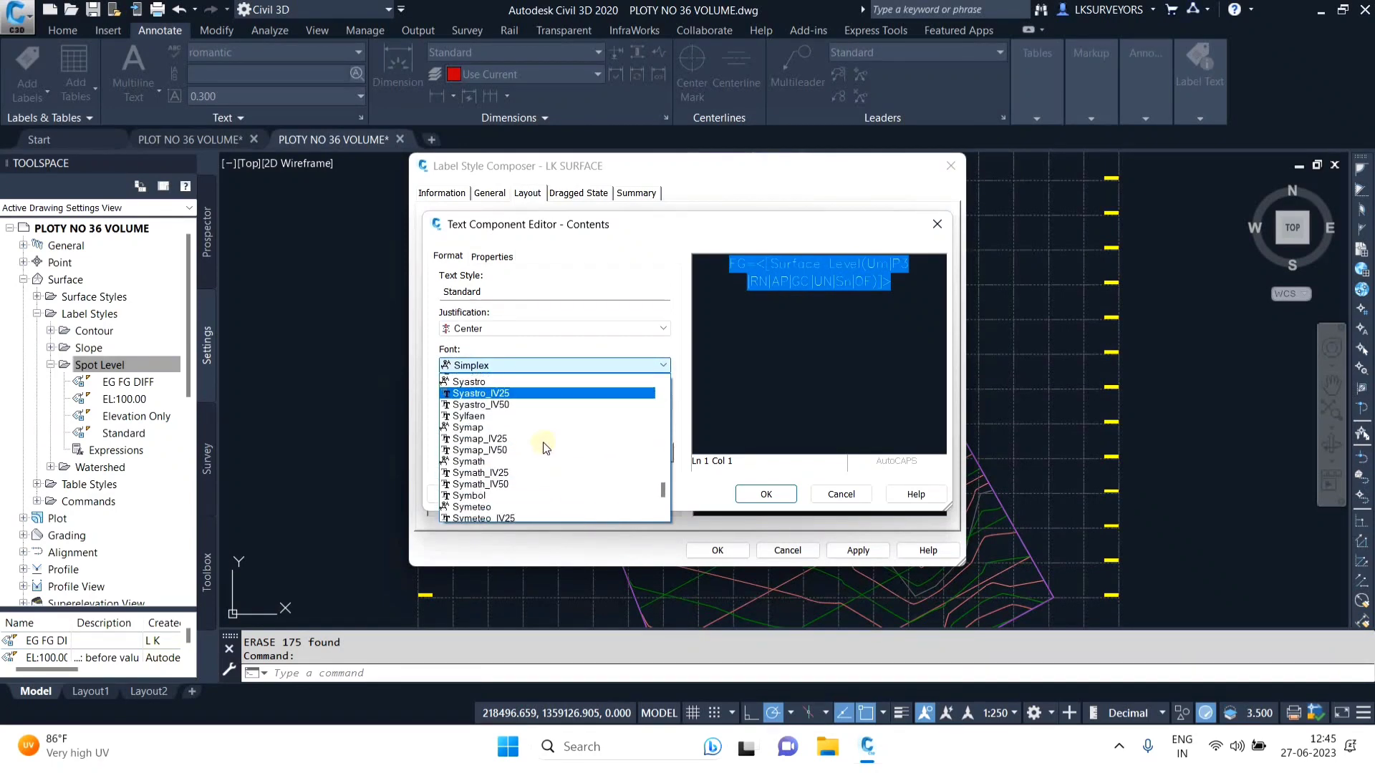
scroll(546, 447, down, 4)
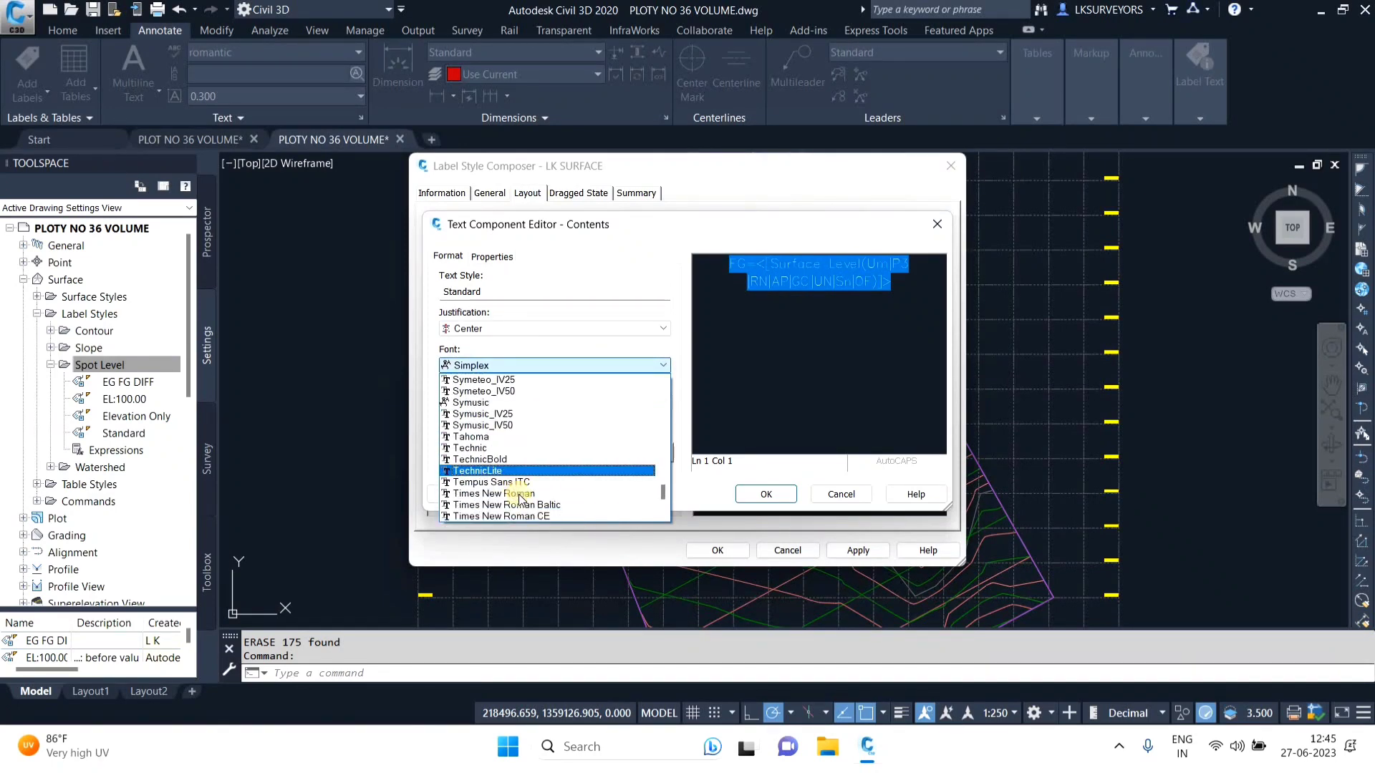
click(519, 494)
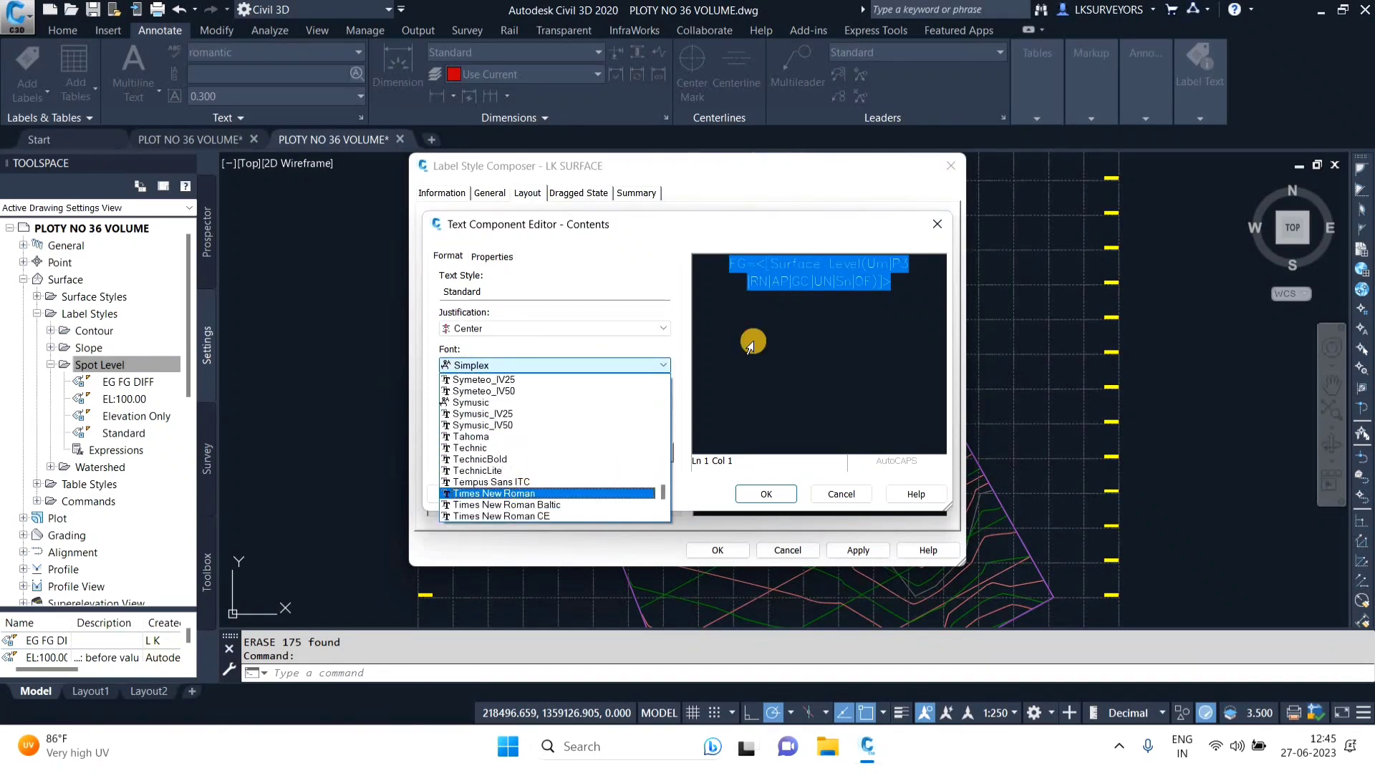
click(773, 489)
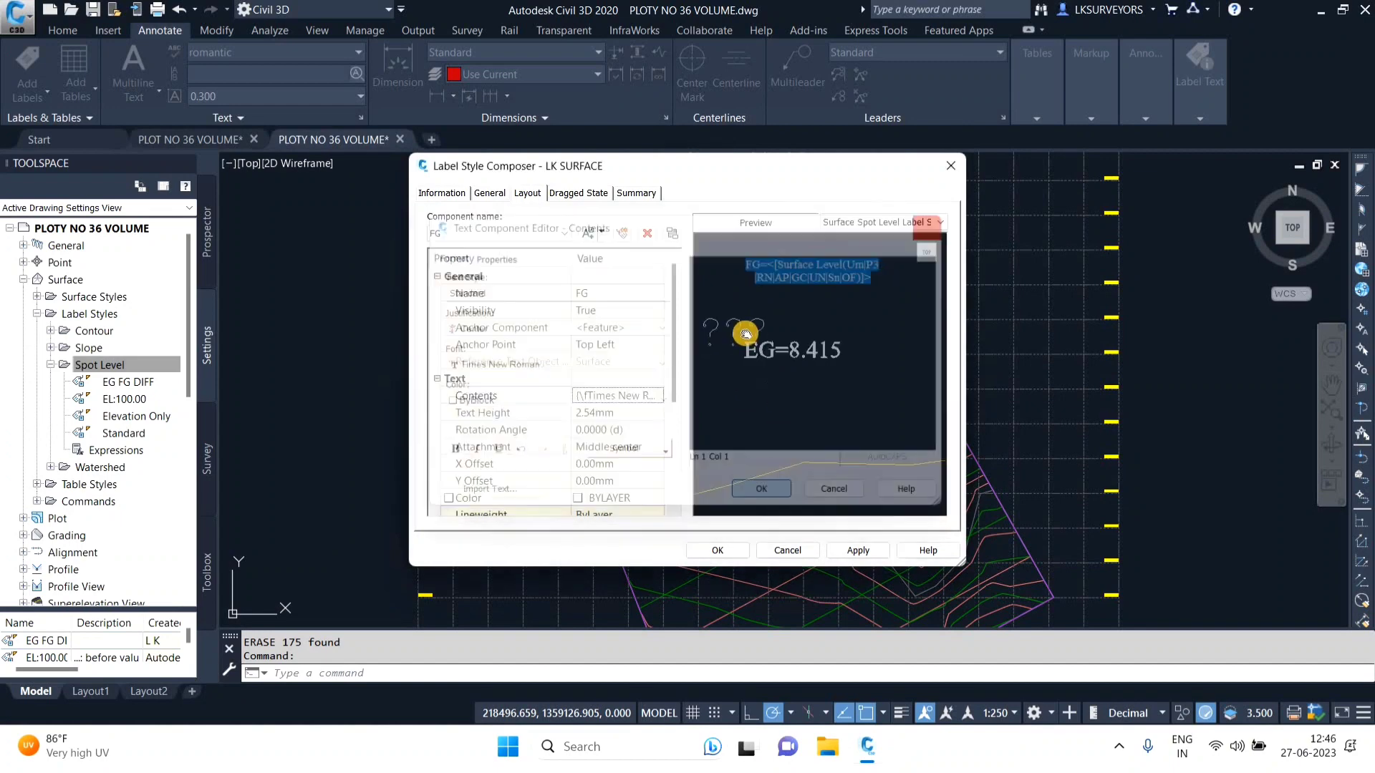
Step: Set the FG component's attachment to Top left and its text color to green
click(620, 449)
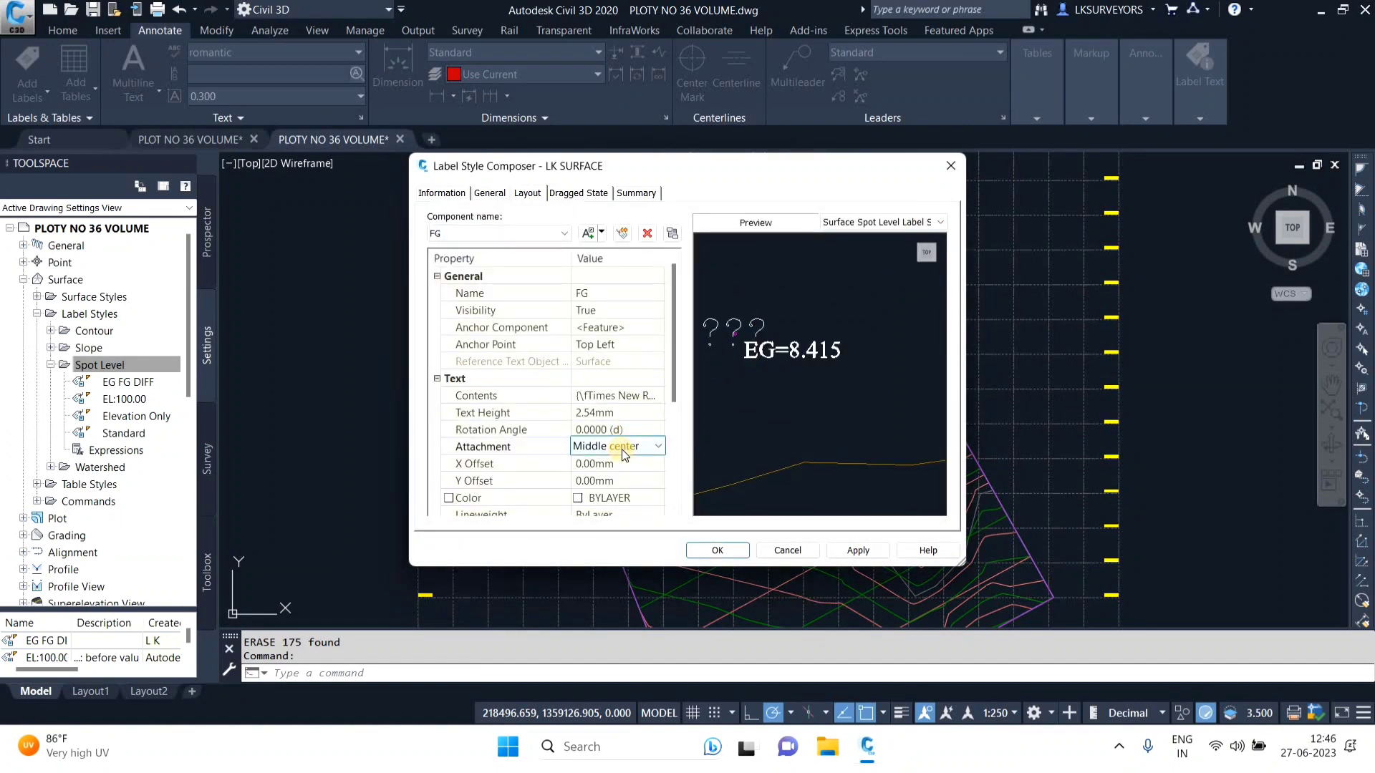
click(623, 450)
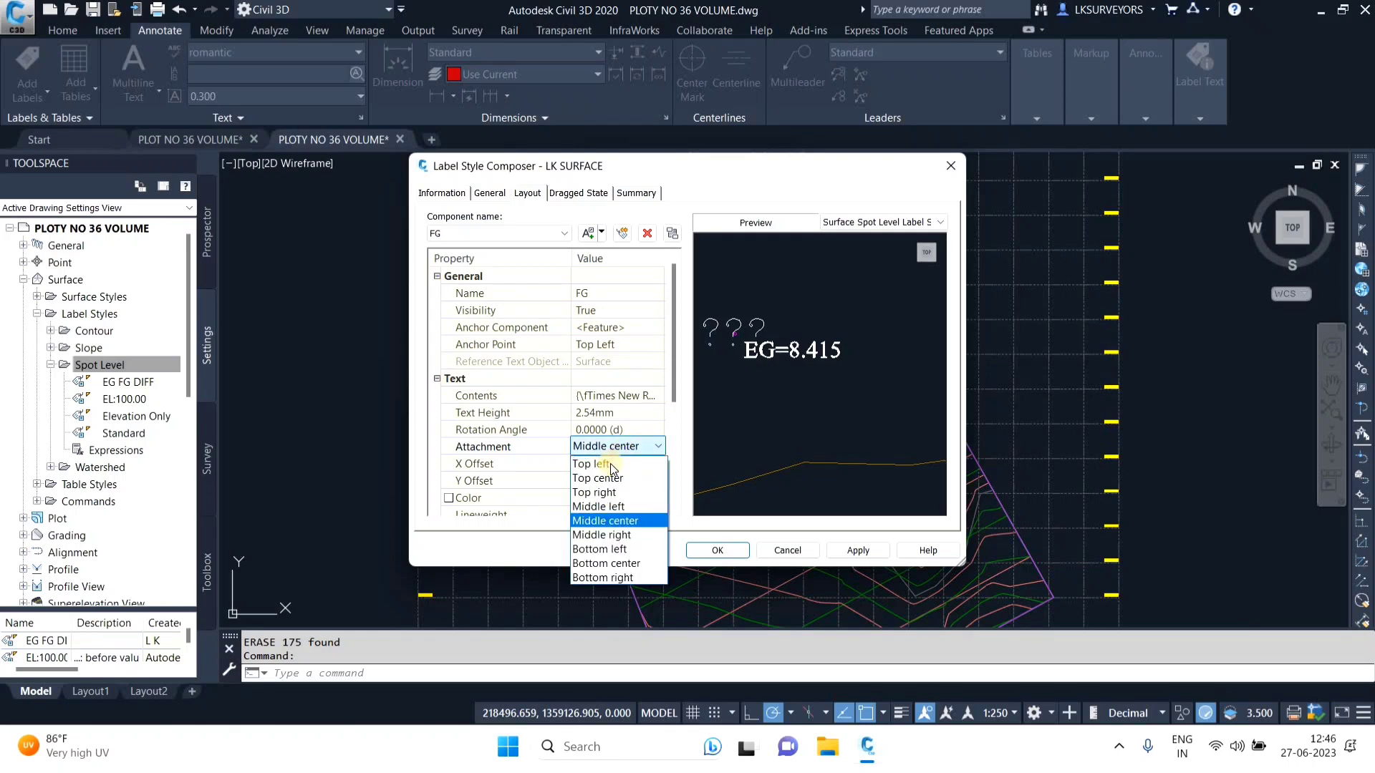
click(610, 462)
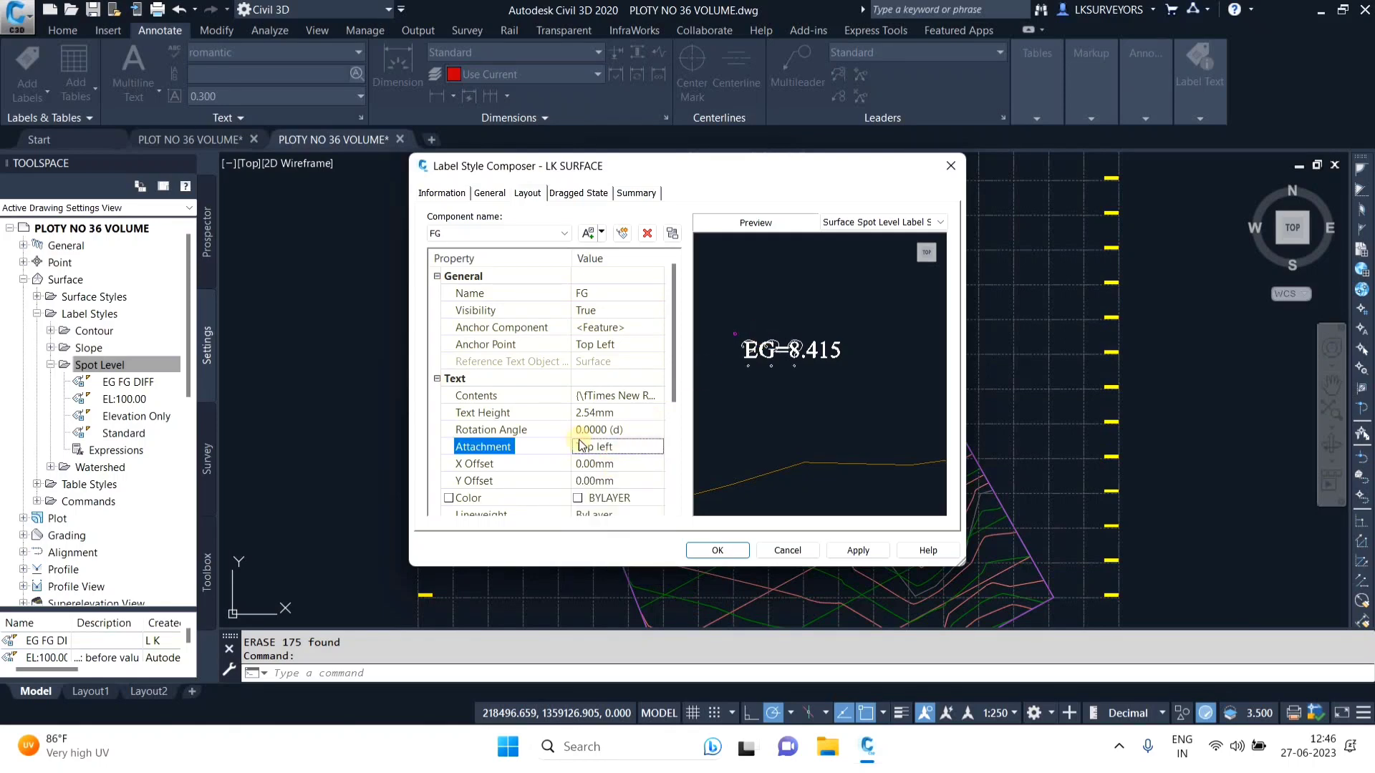
scroll(602, 445, down, 1)
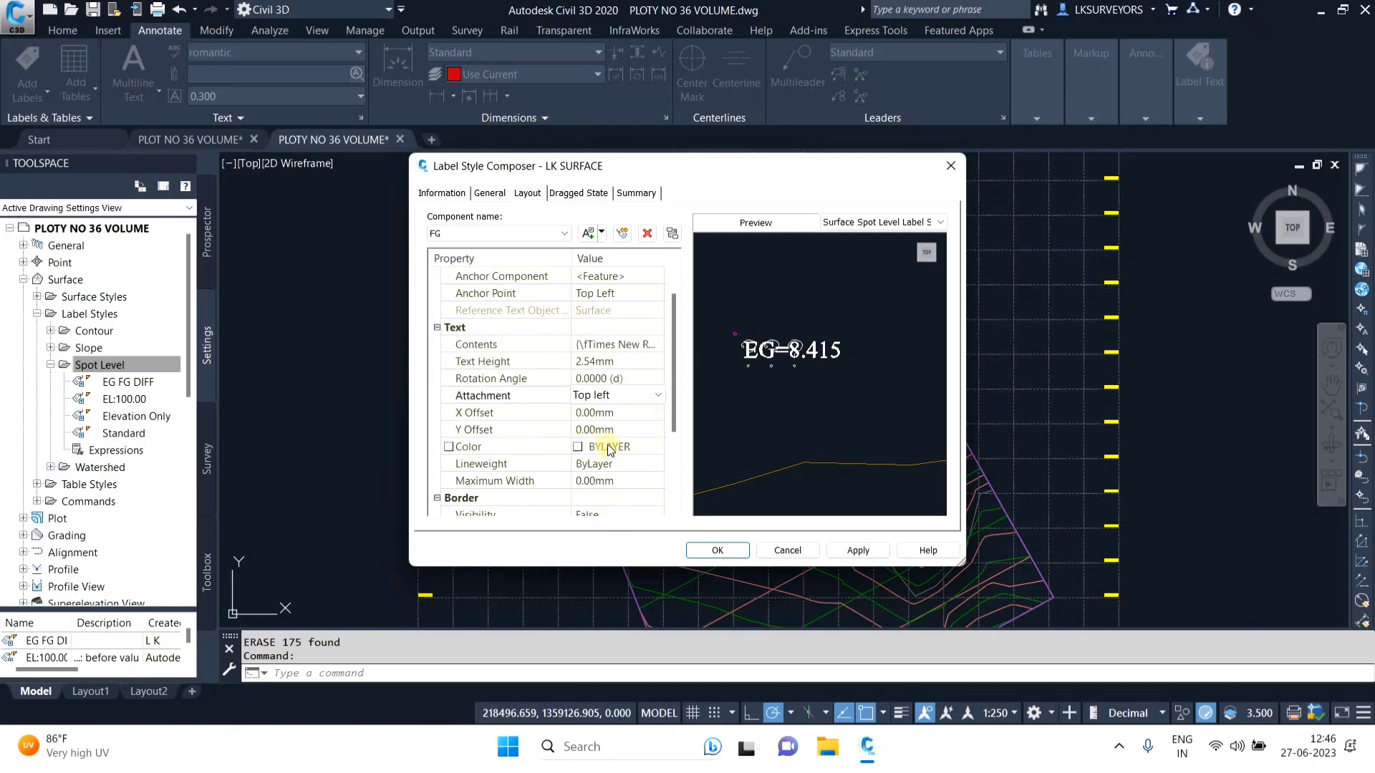
click(634, 451)
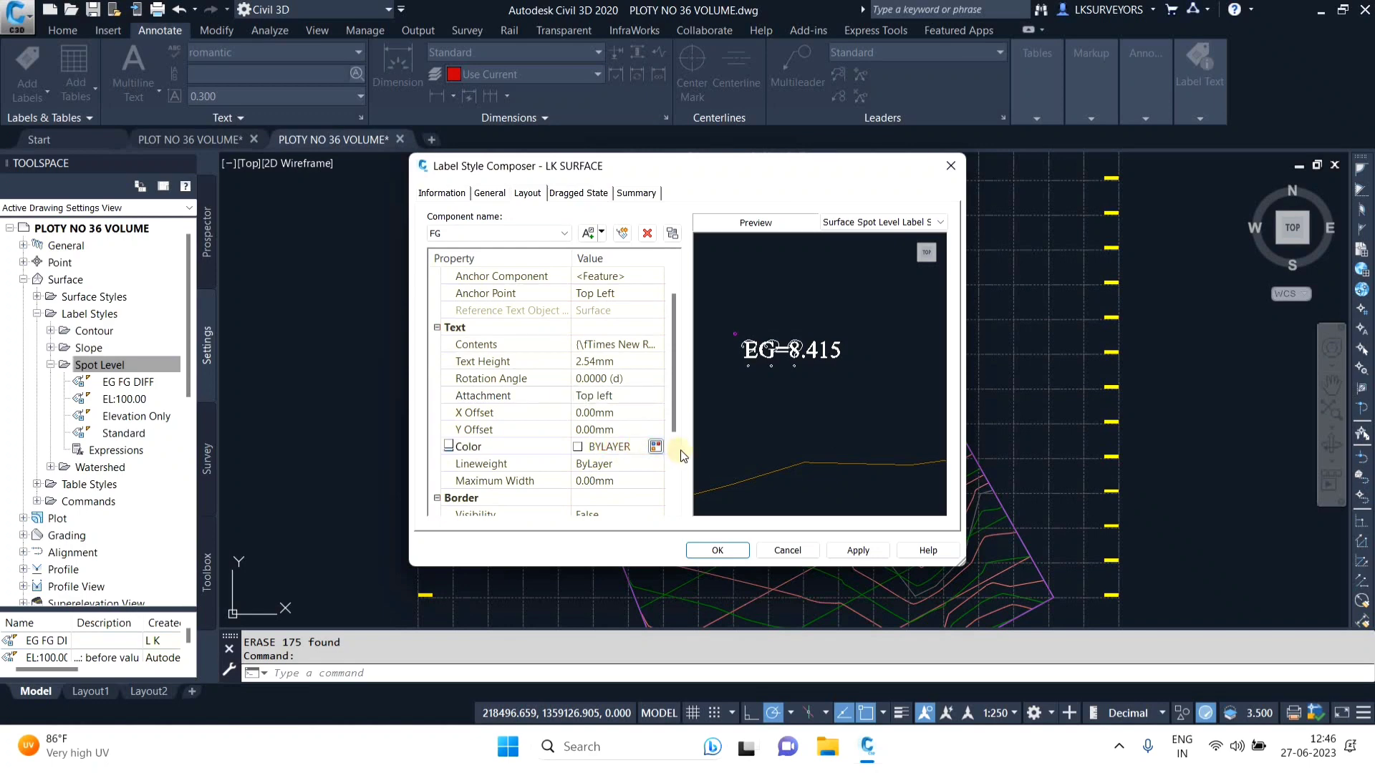
click(655, 446)
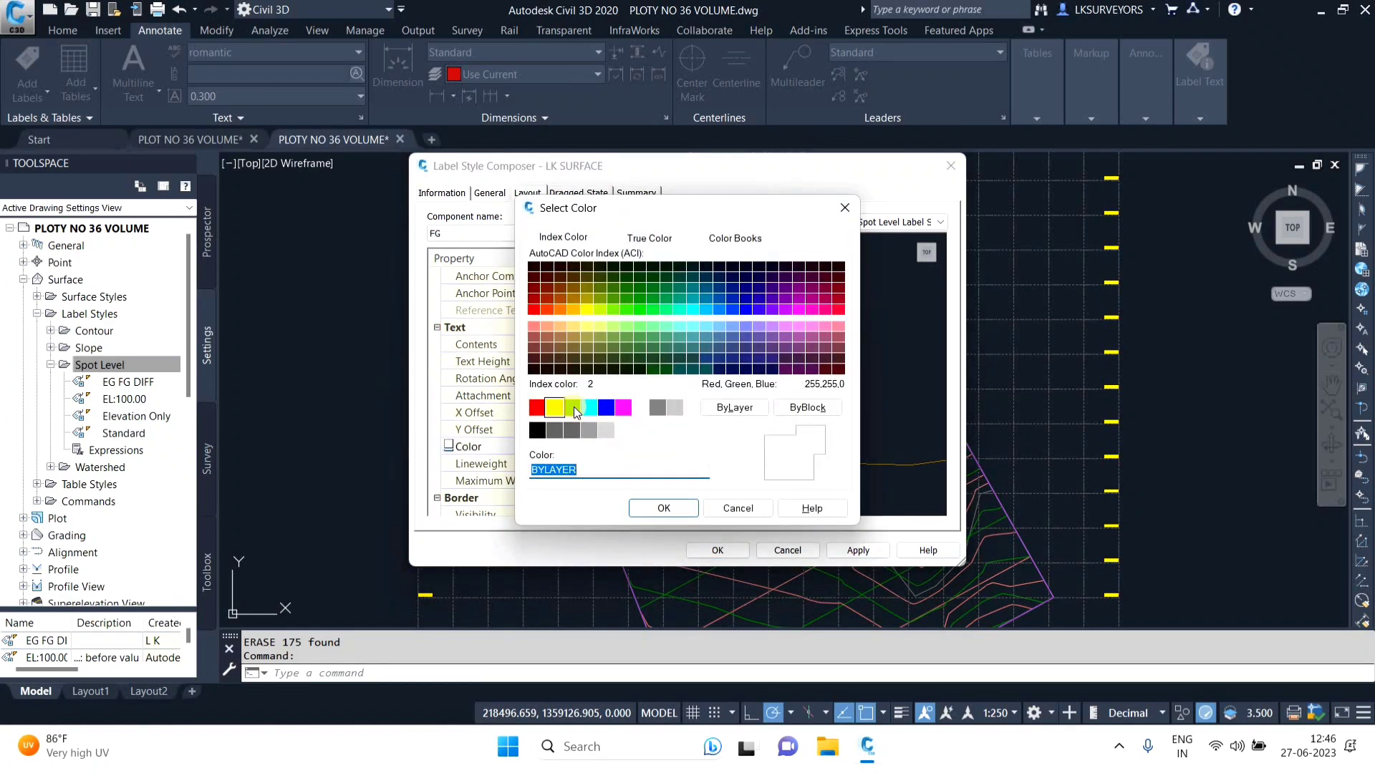
click(576, 407)
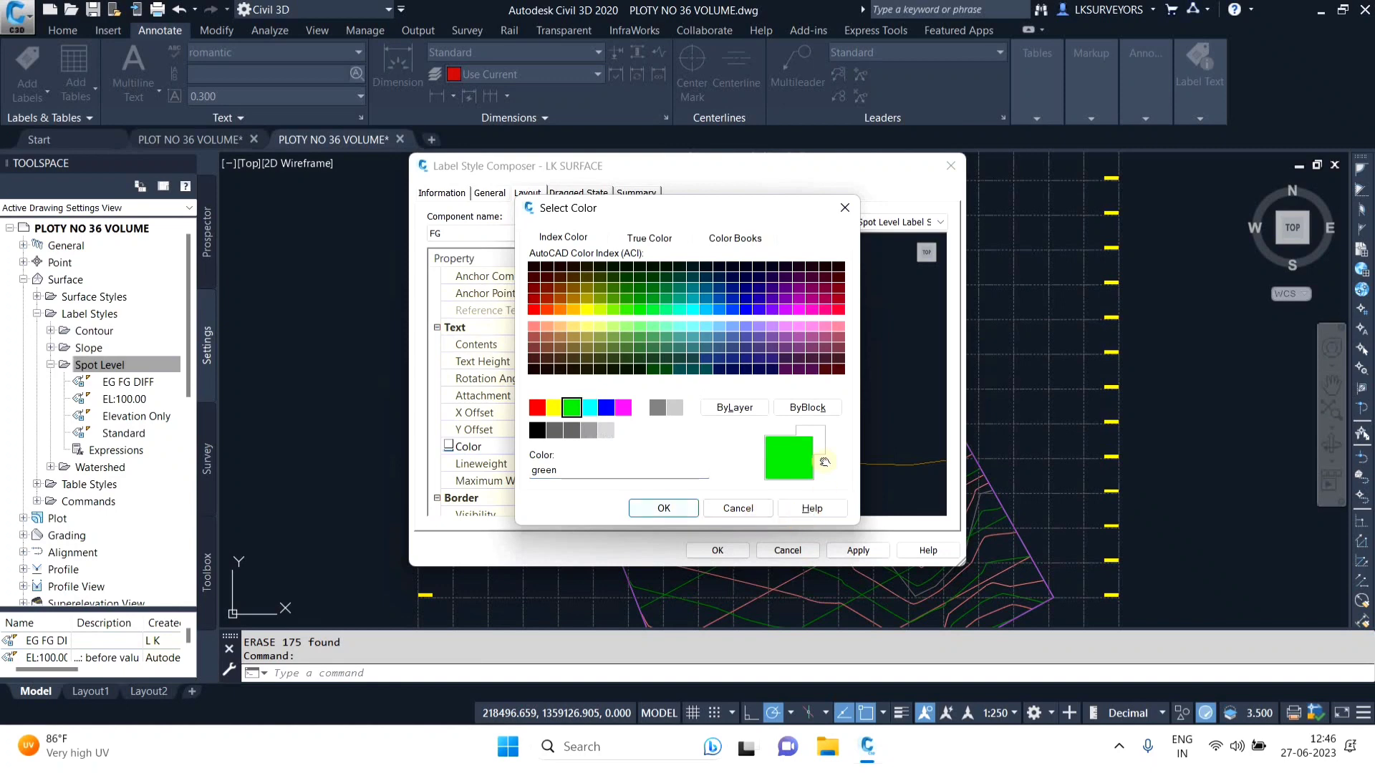
click(663, 507)
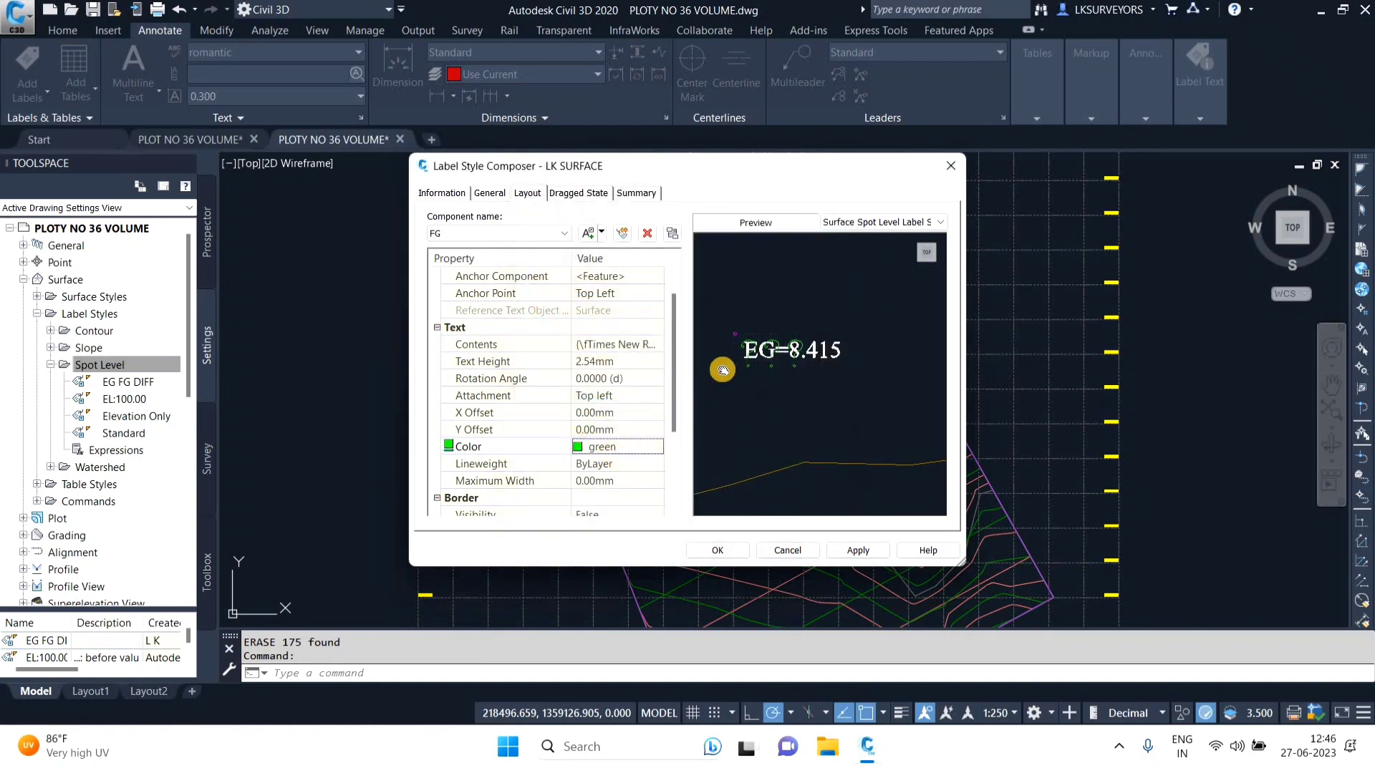
Step: Try Y offsets of 1.5 mm and -1.5 mm for the FG component, applying each one
scroll(745, 349, up, 4)
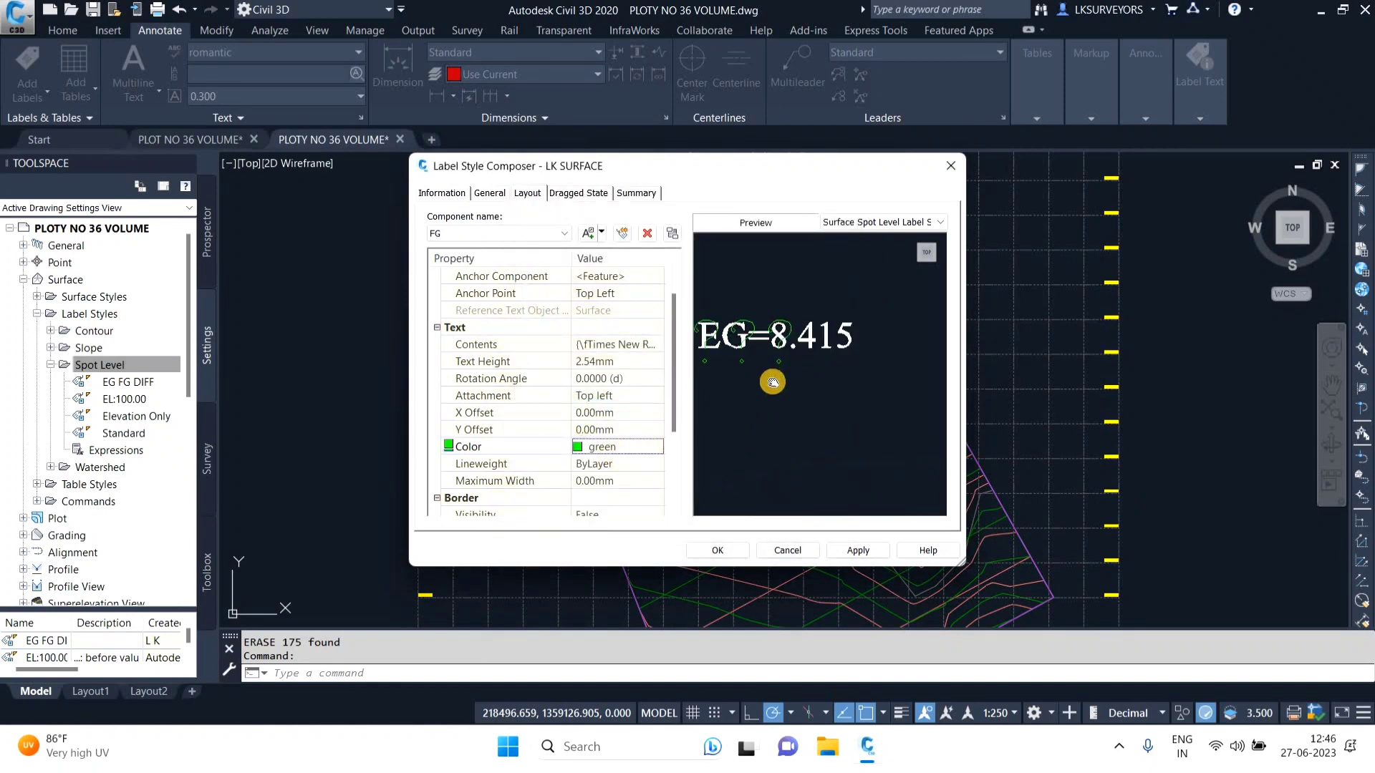
middle_drag(767, 339, 765, 293)
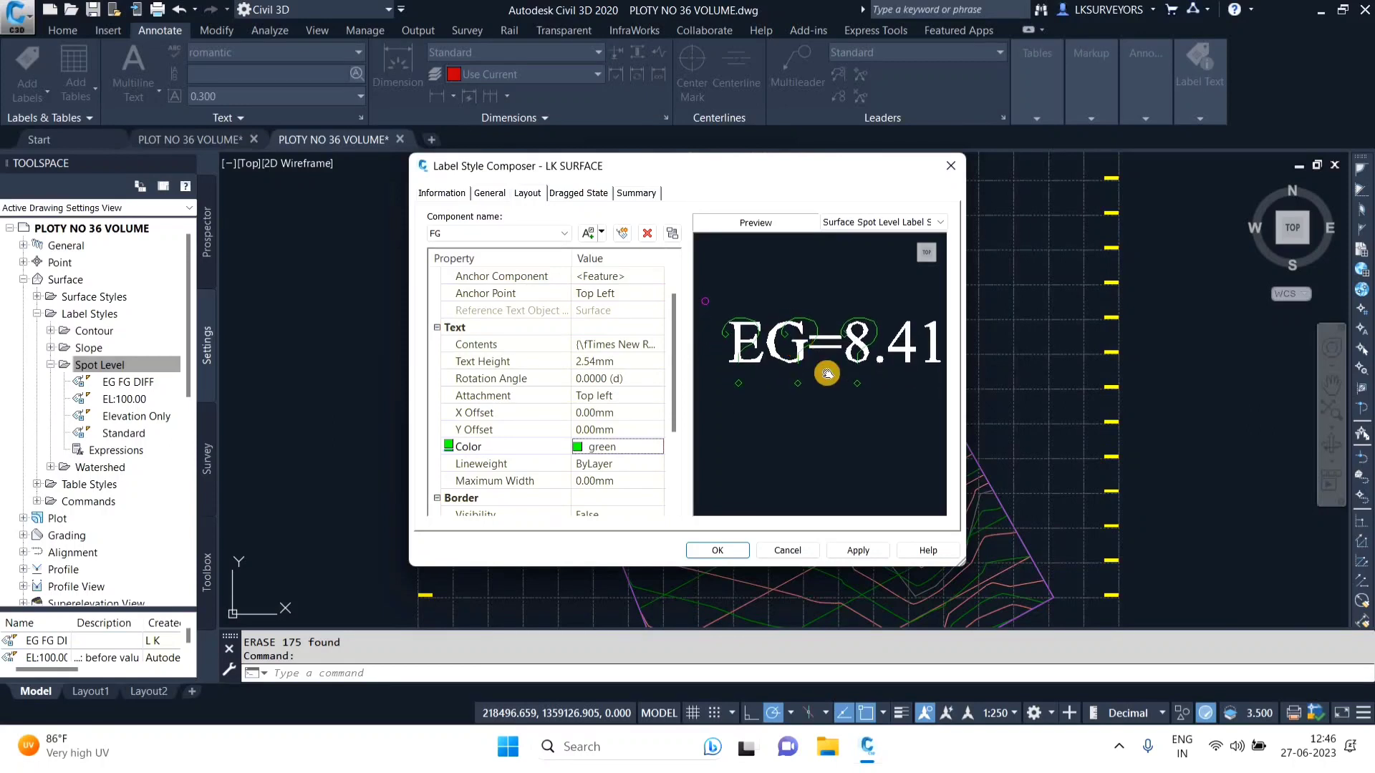
middle_drag(793, 357, 763, 299)
scroll(828, 353, down, 2)
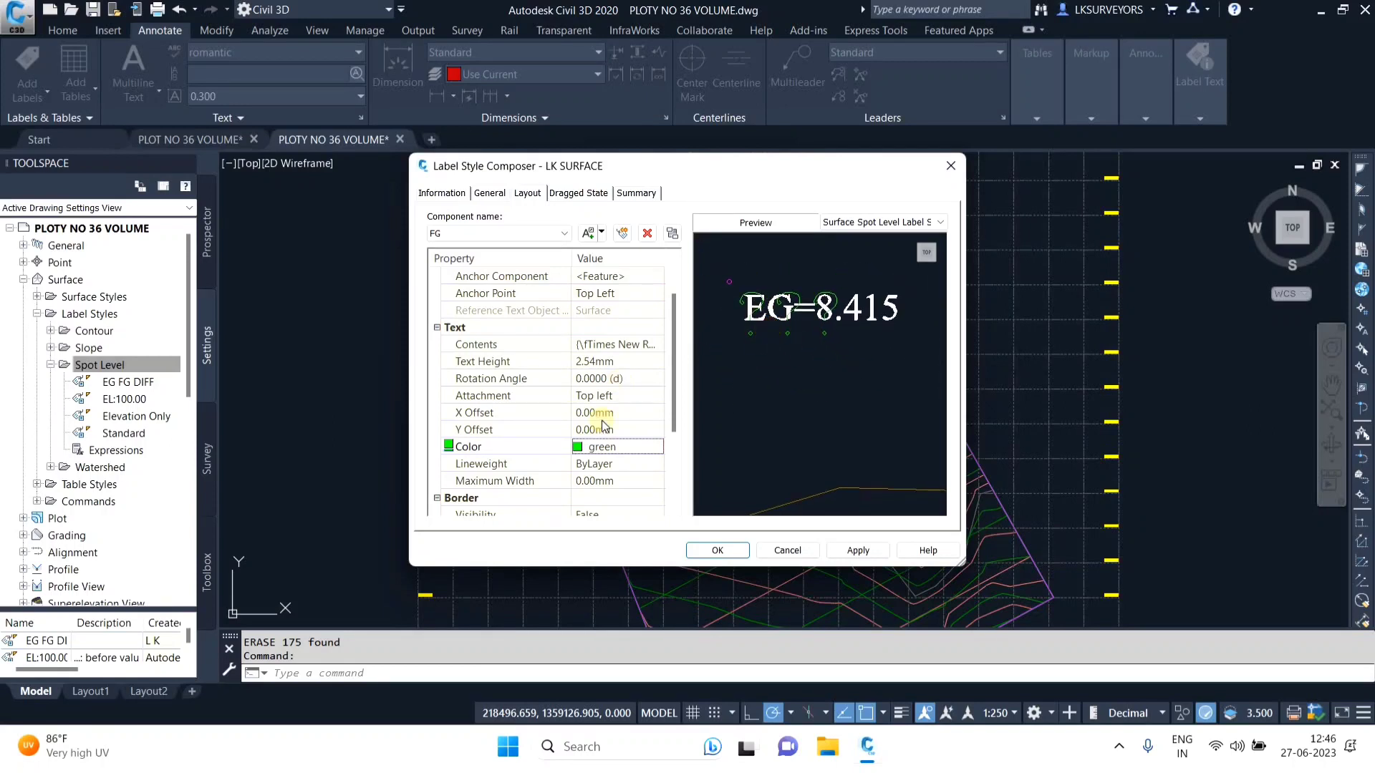
click(617, 429)
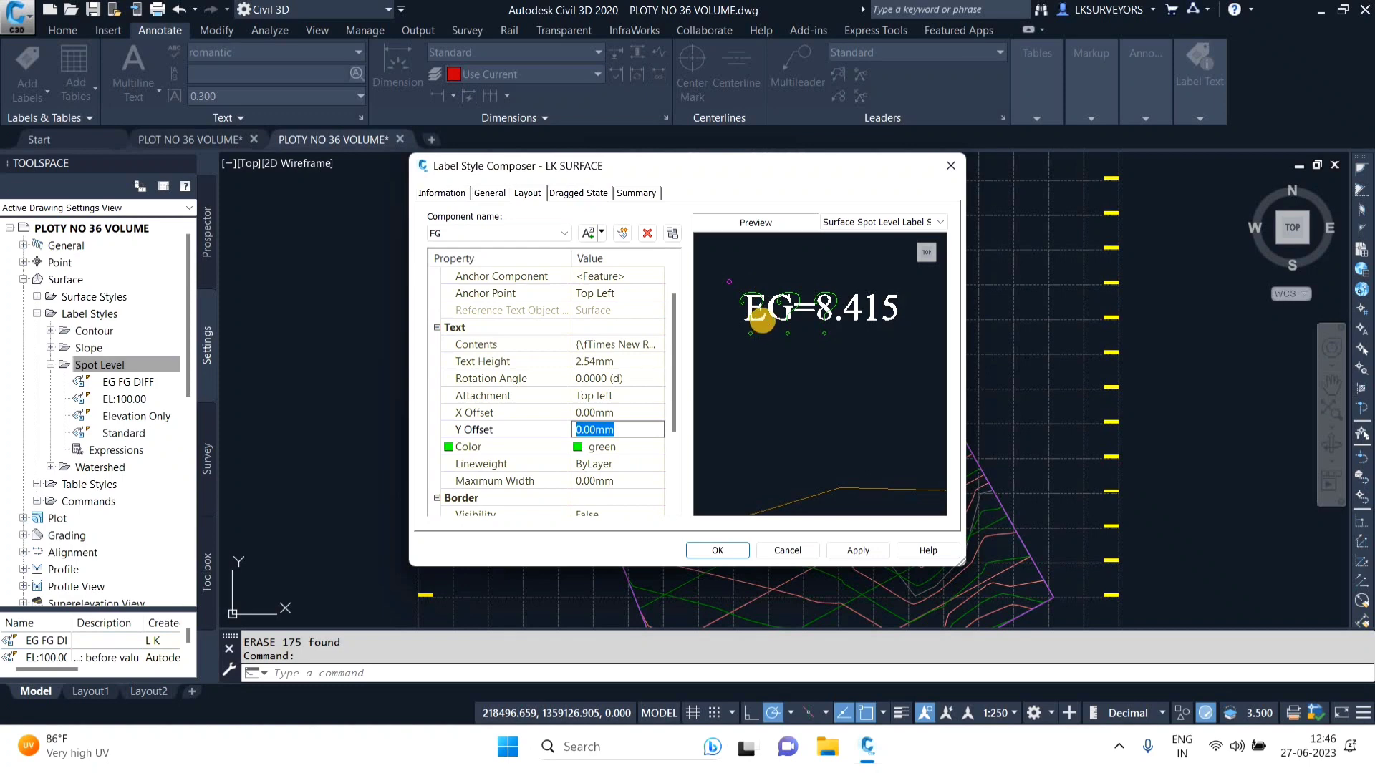
text(1.5)
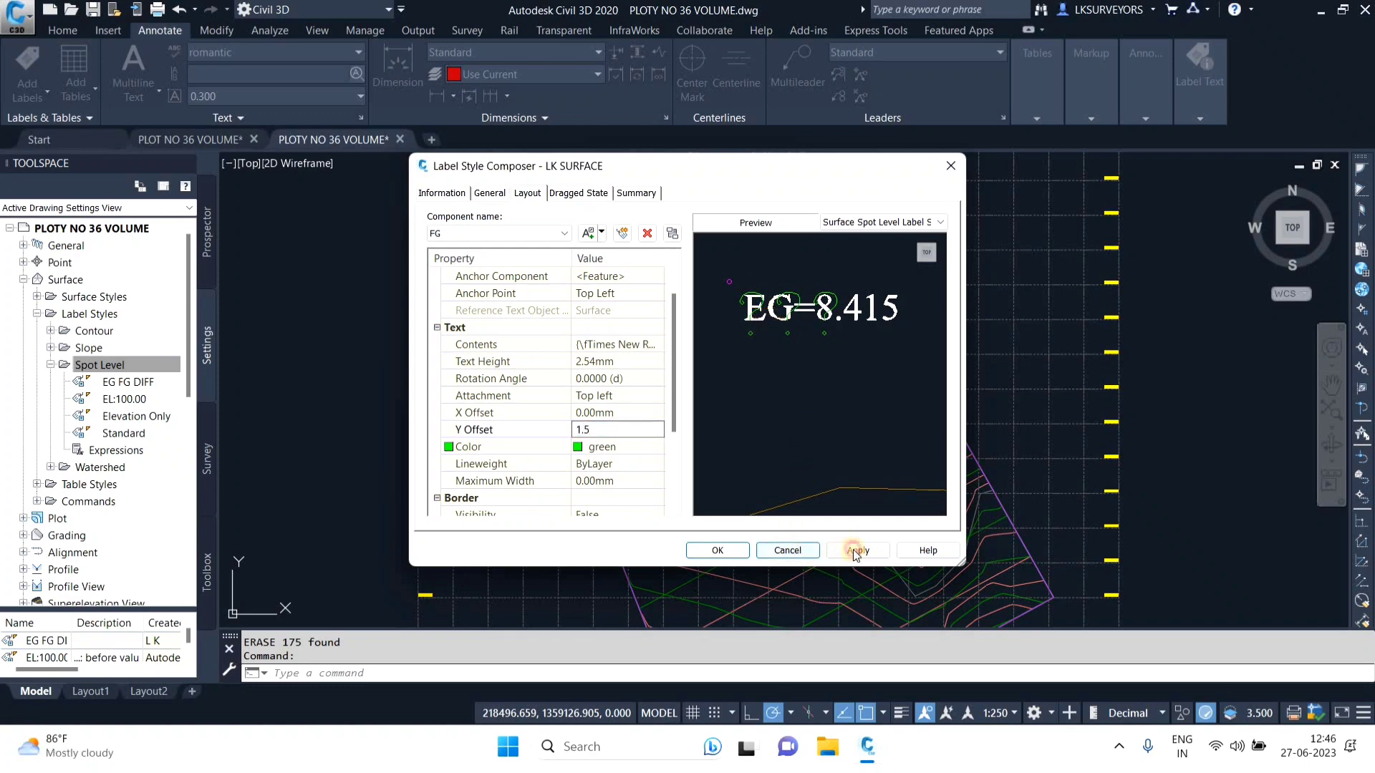
click(853, 549)
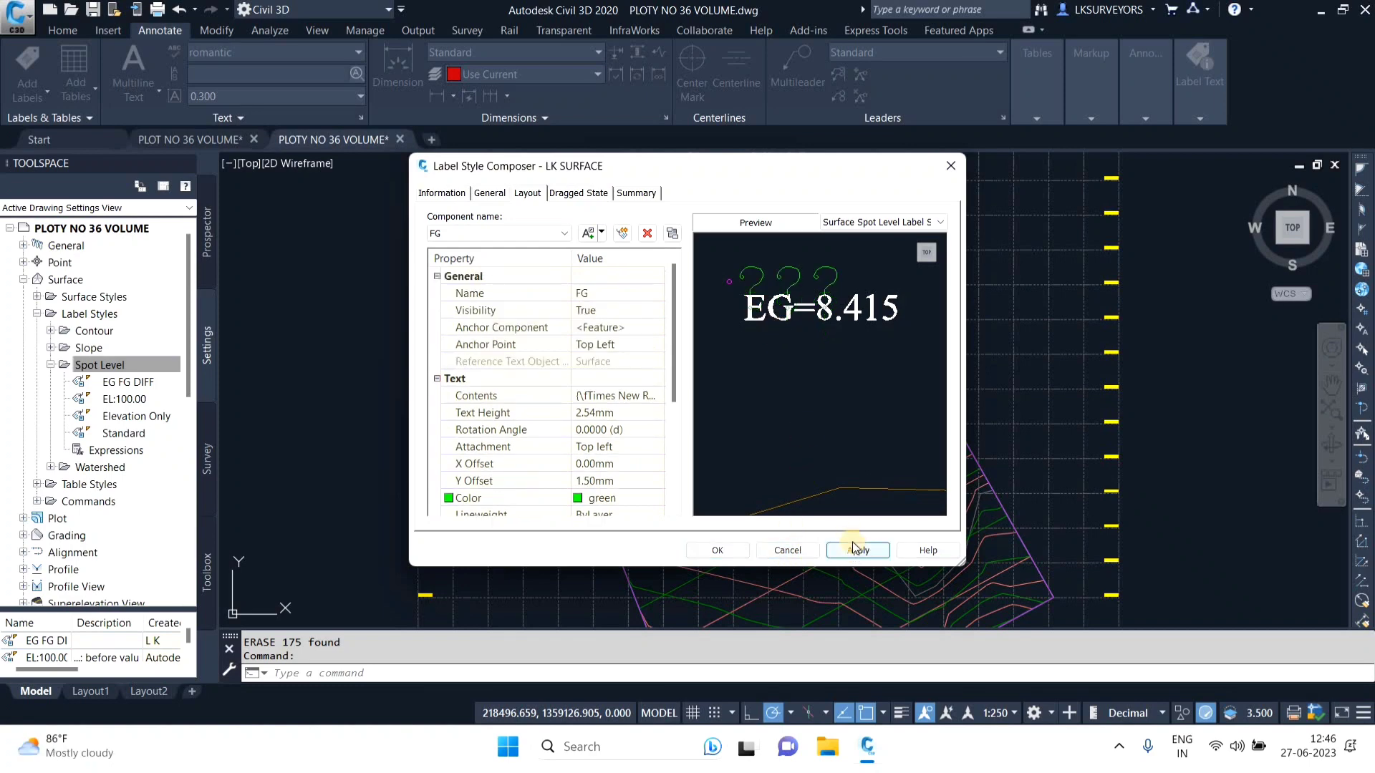
click(611, 481)
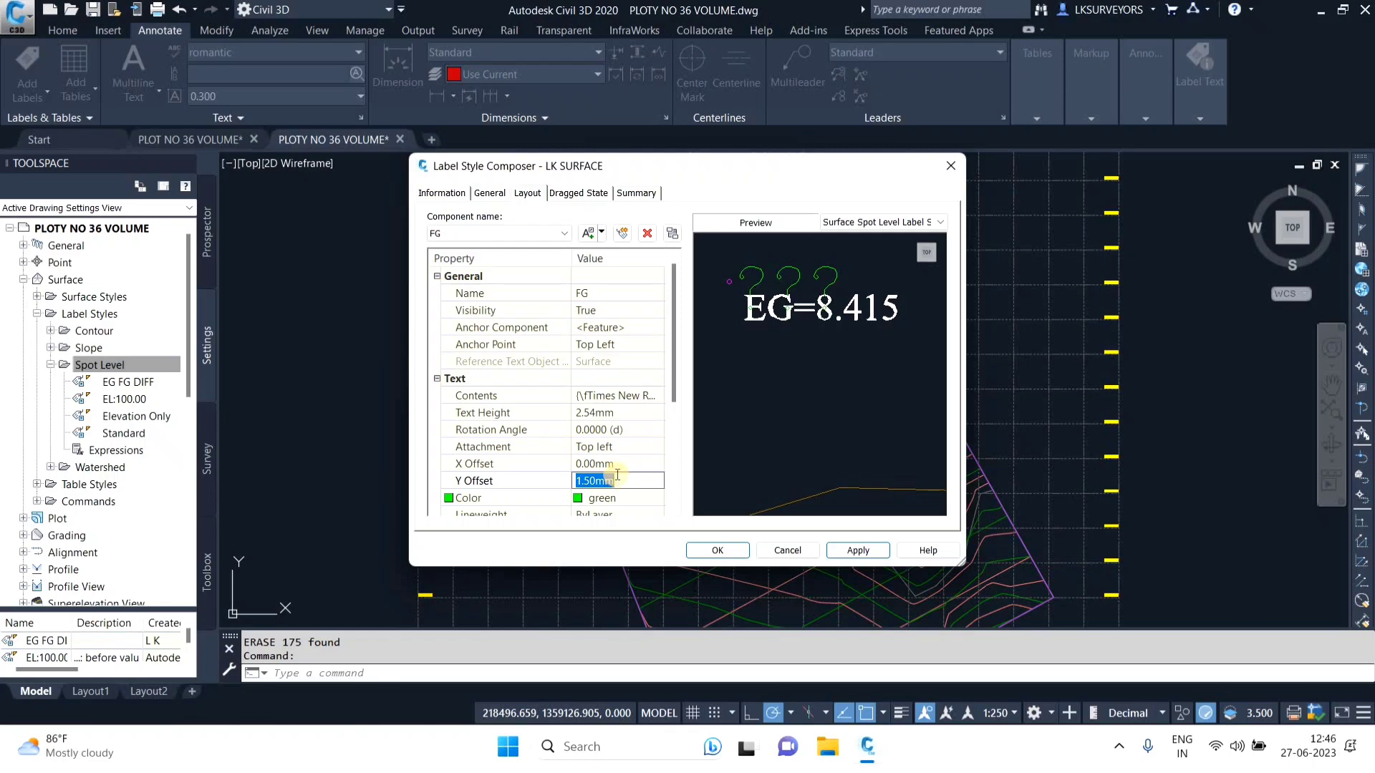
text(-1.5)
click(860, 550)
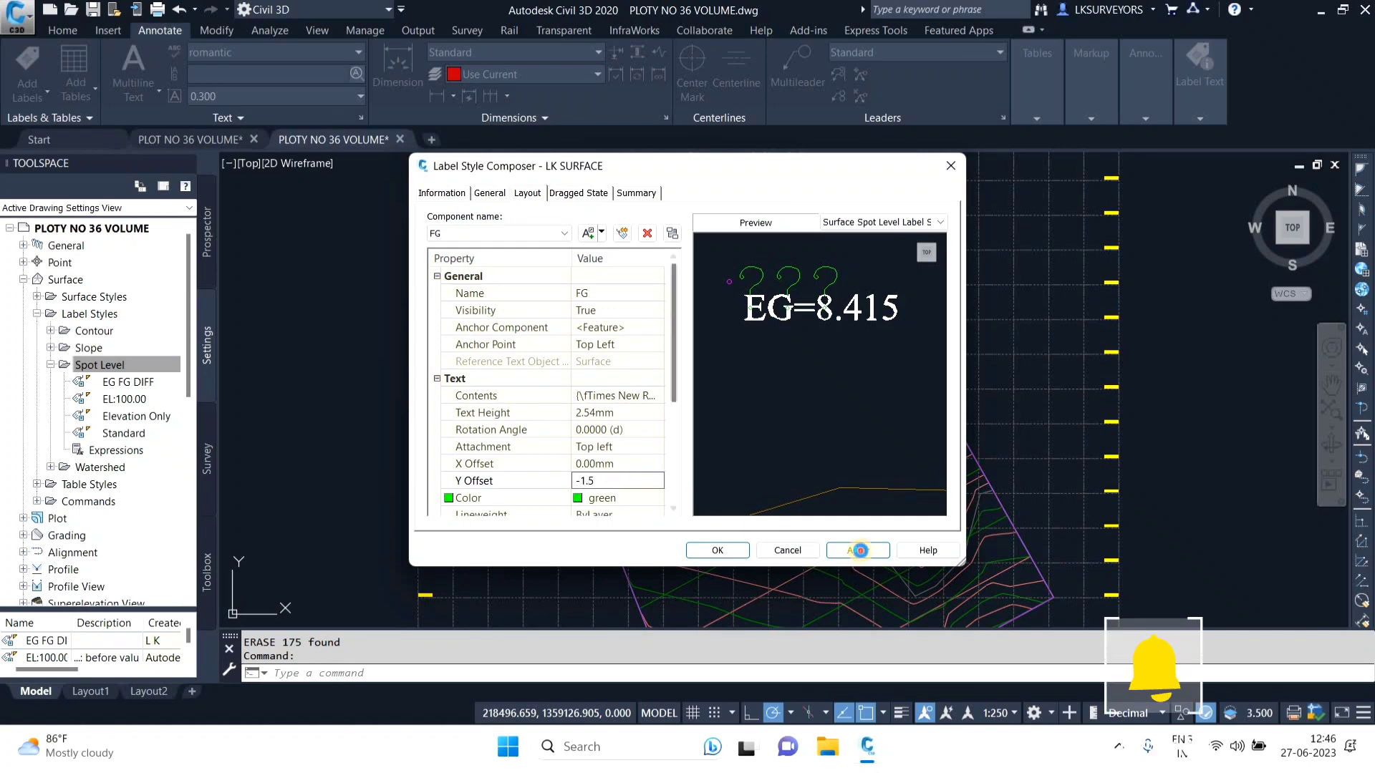
Step: Set the FG component's Y offset to -1.8 mm and its text height to 1.5 mm, applying both changes
click(619, 478)
text(-)
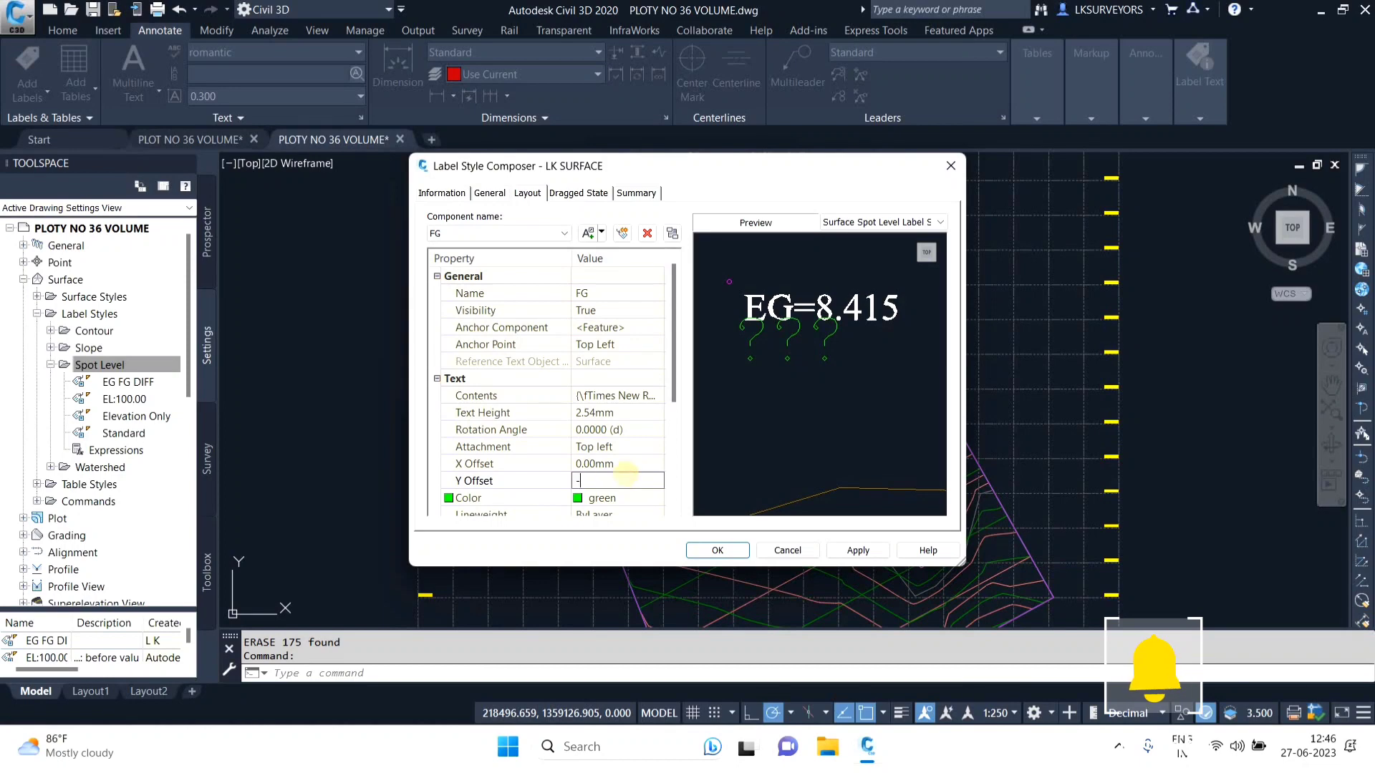
text(1.8)
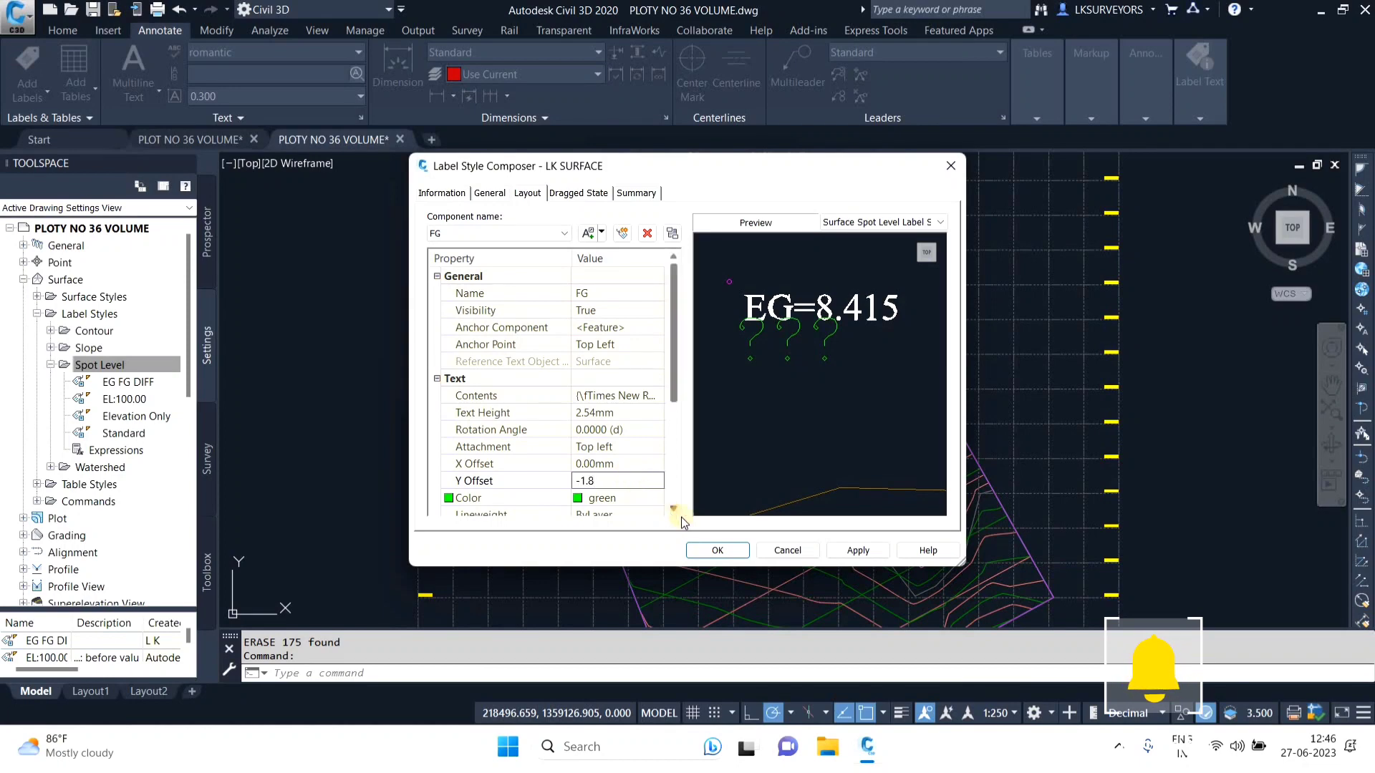
click(858, 551)
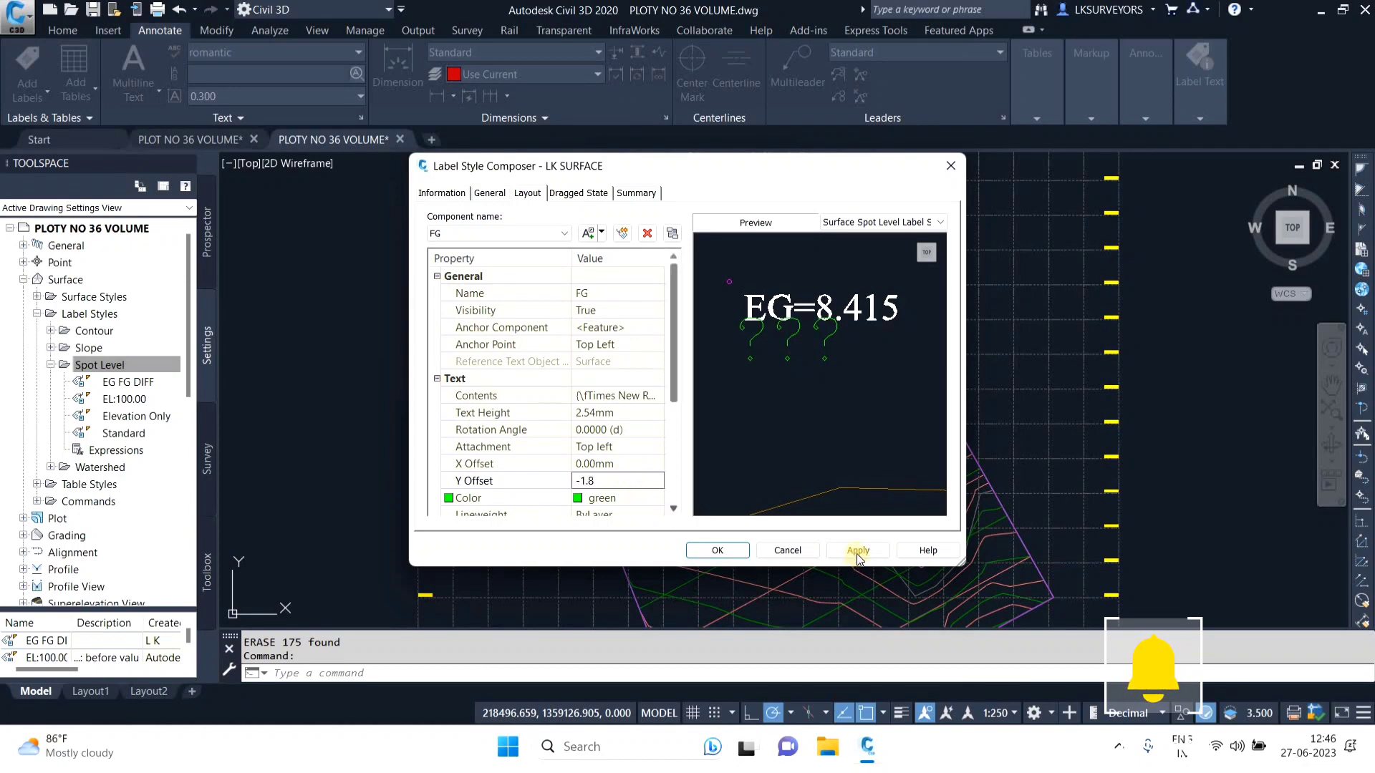
click(624, 415)
text(1.5)
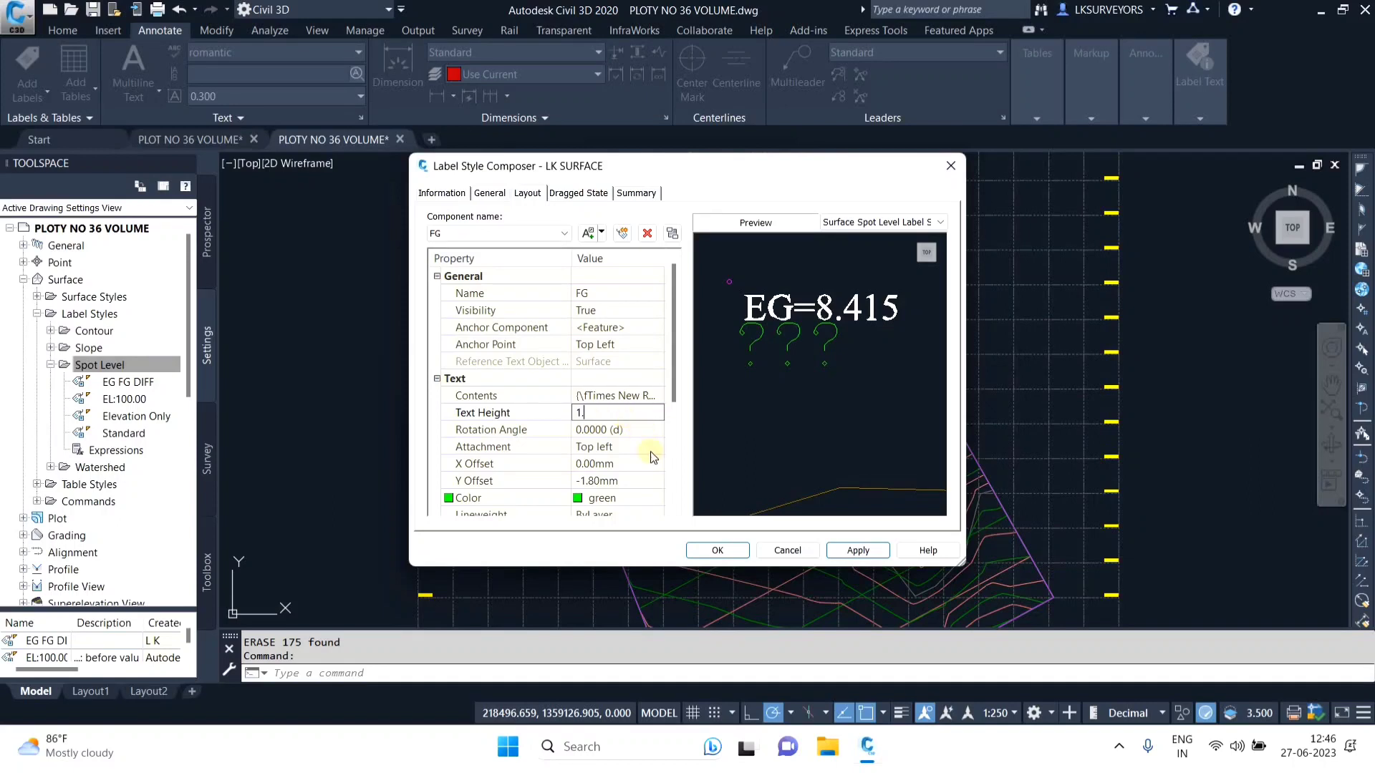
click(858, 551)
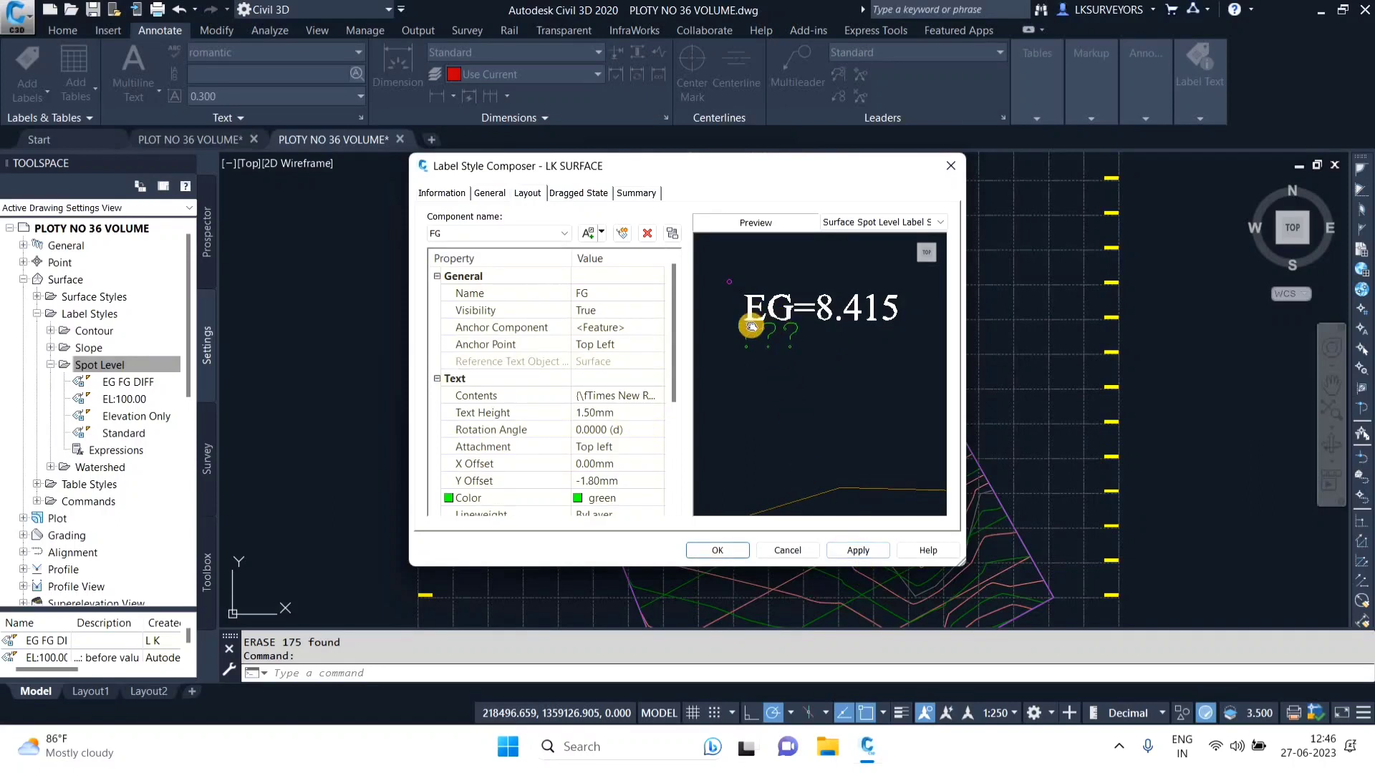
Step: Add another reference text component of type Surface to the label layout and name it DIFF
scroll(589, 383, down, 3)
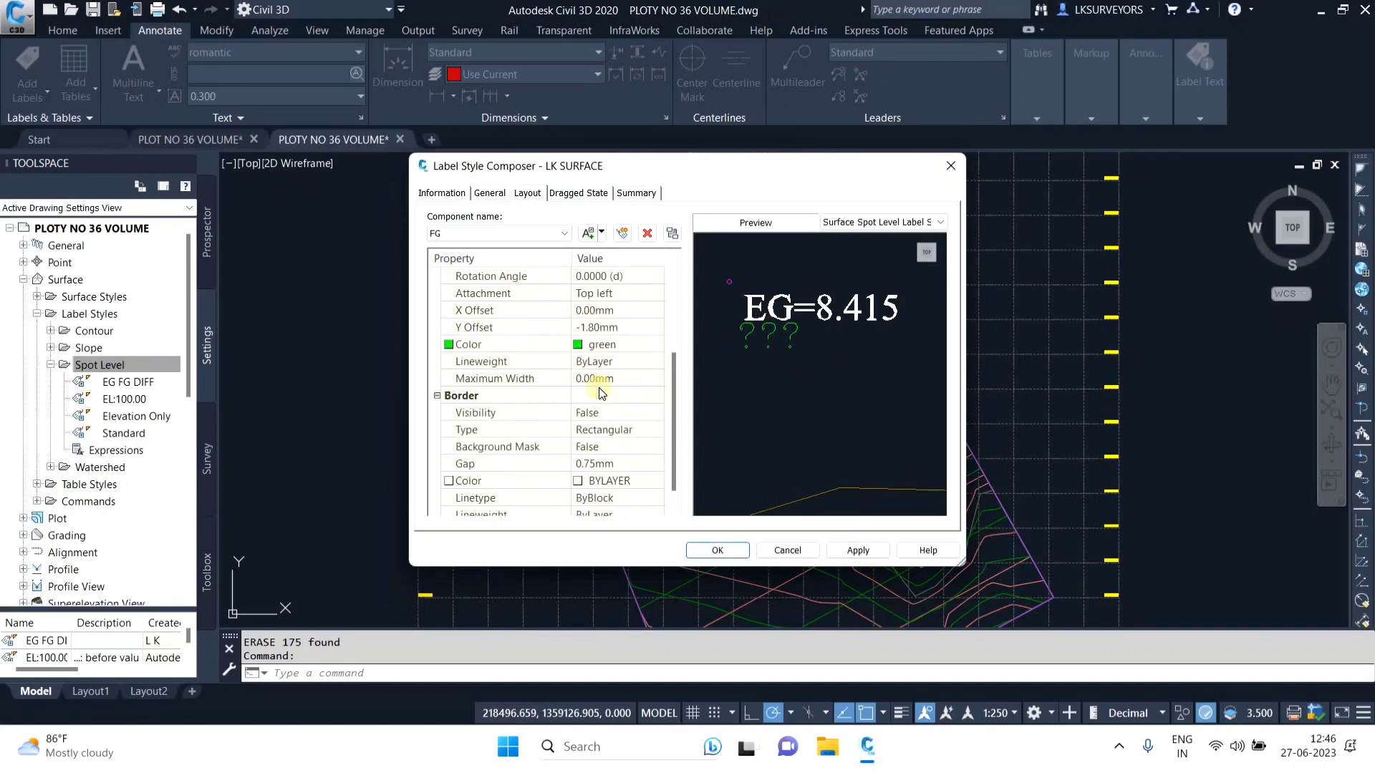
scroll(572, 308, up, 3)
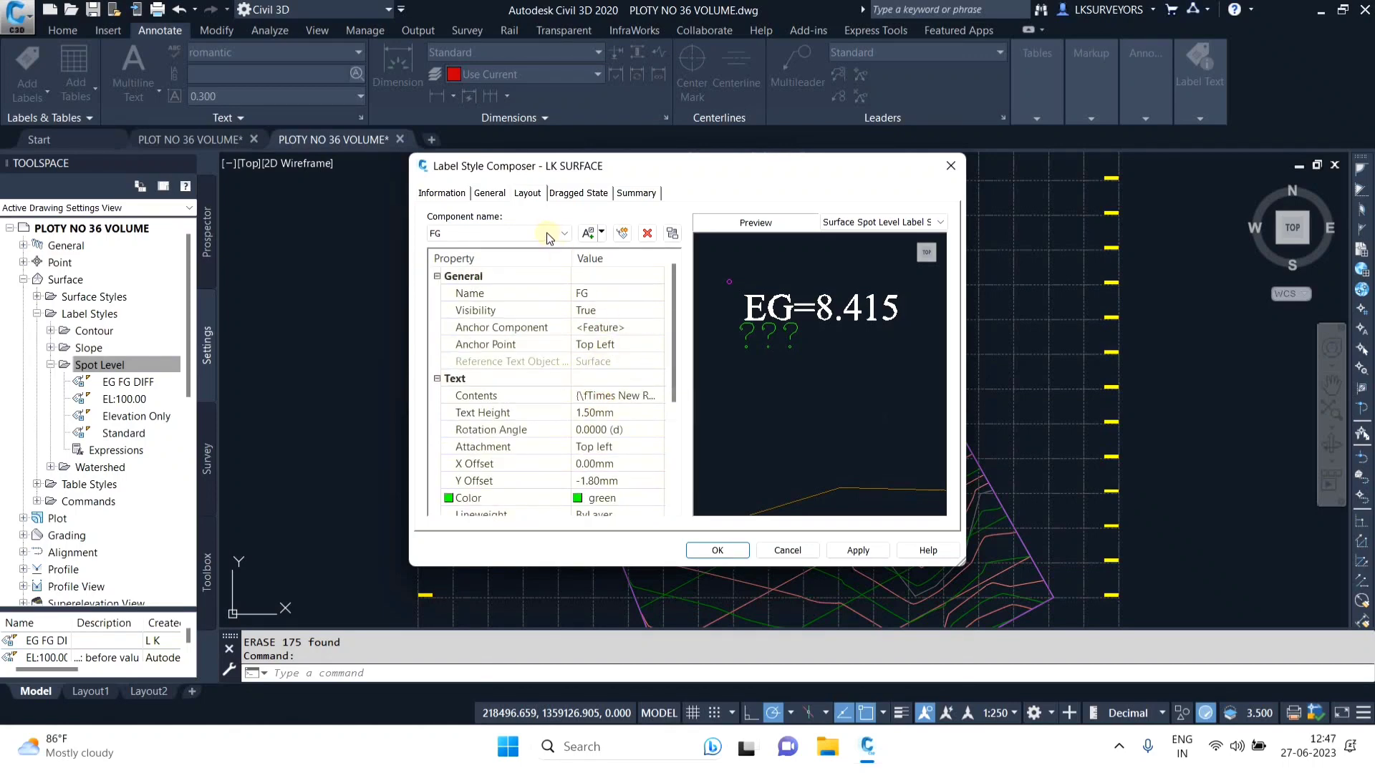
click(602, 234)
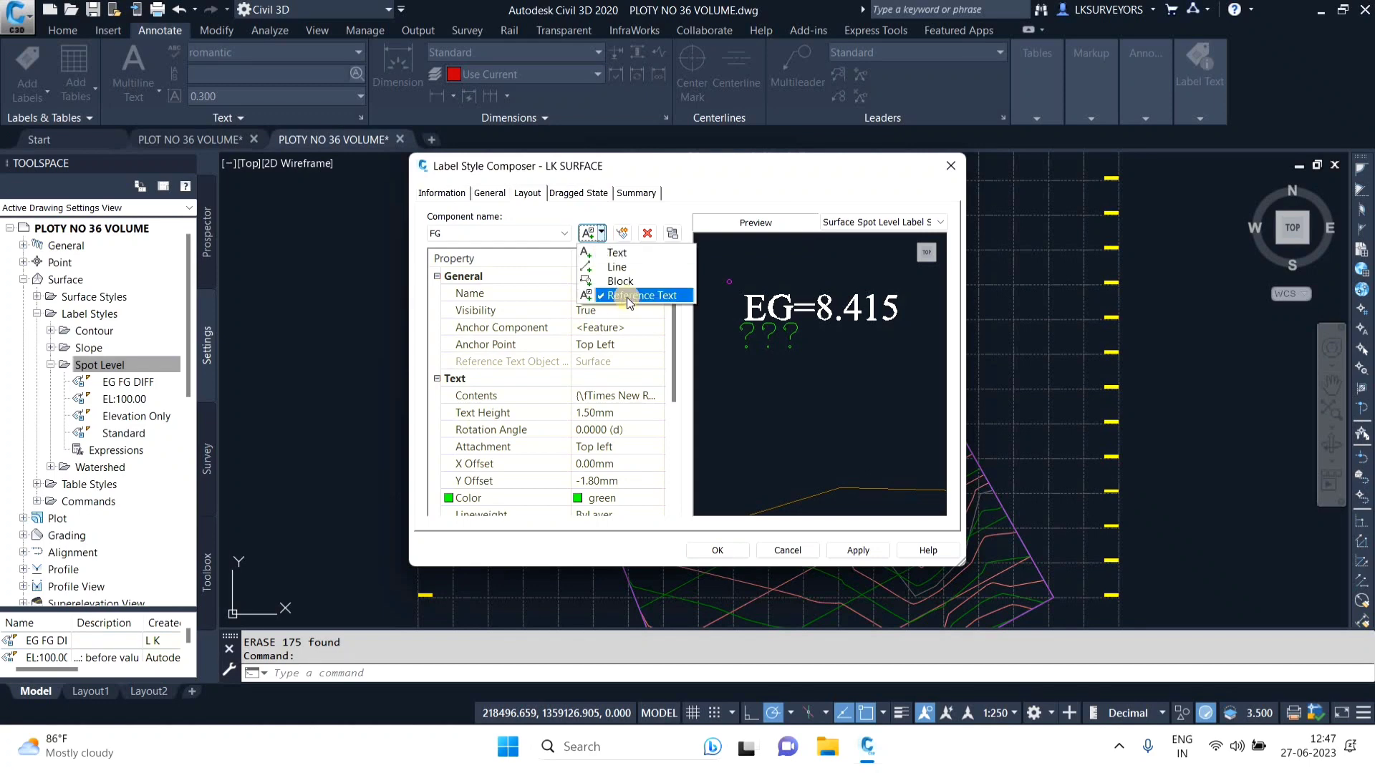
click(624, 296)
click(613, 365)
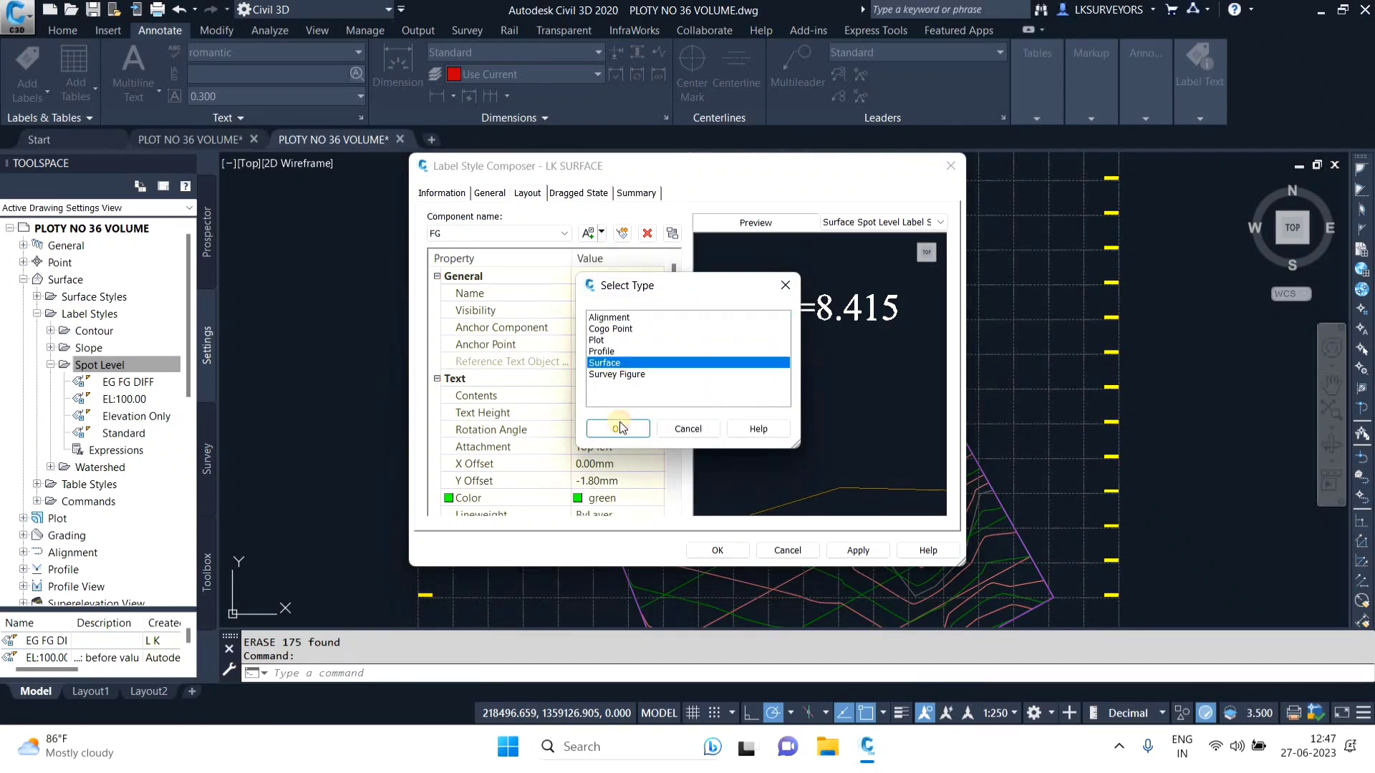
click(620, 428)
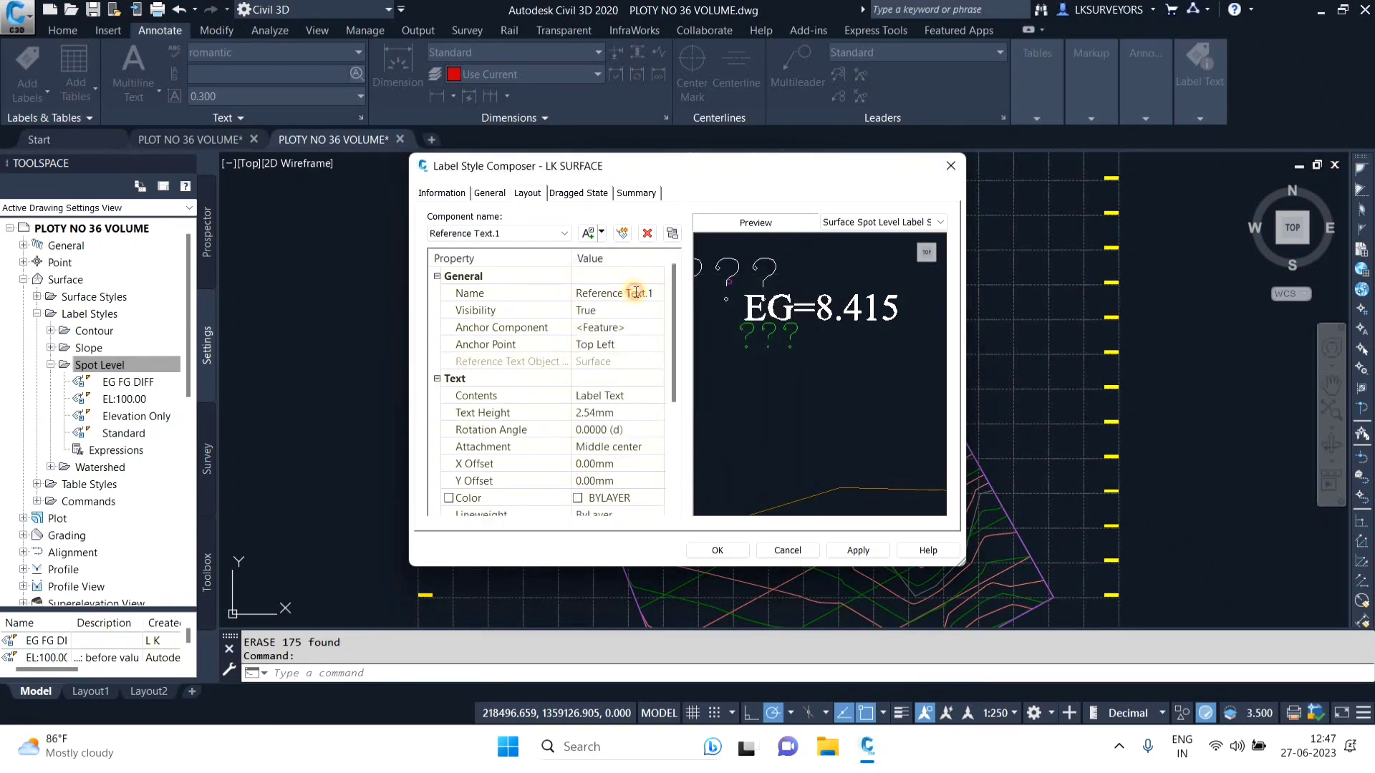
click(636, 292)
text(DIFF)
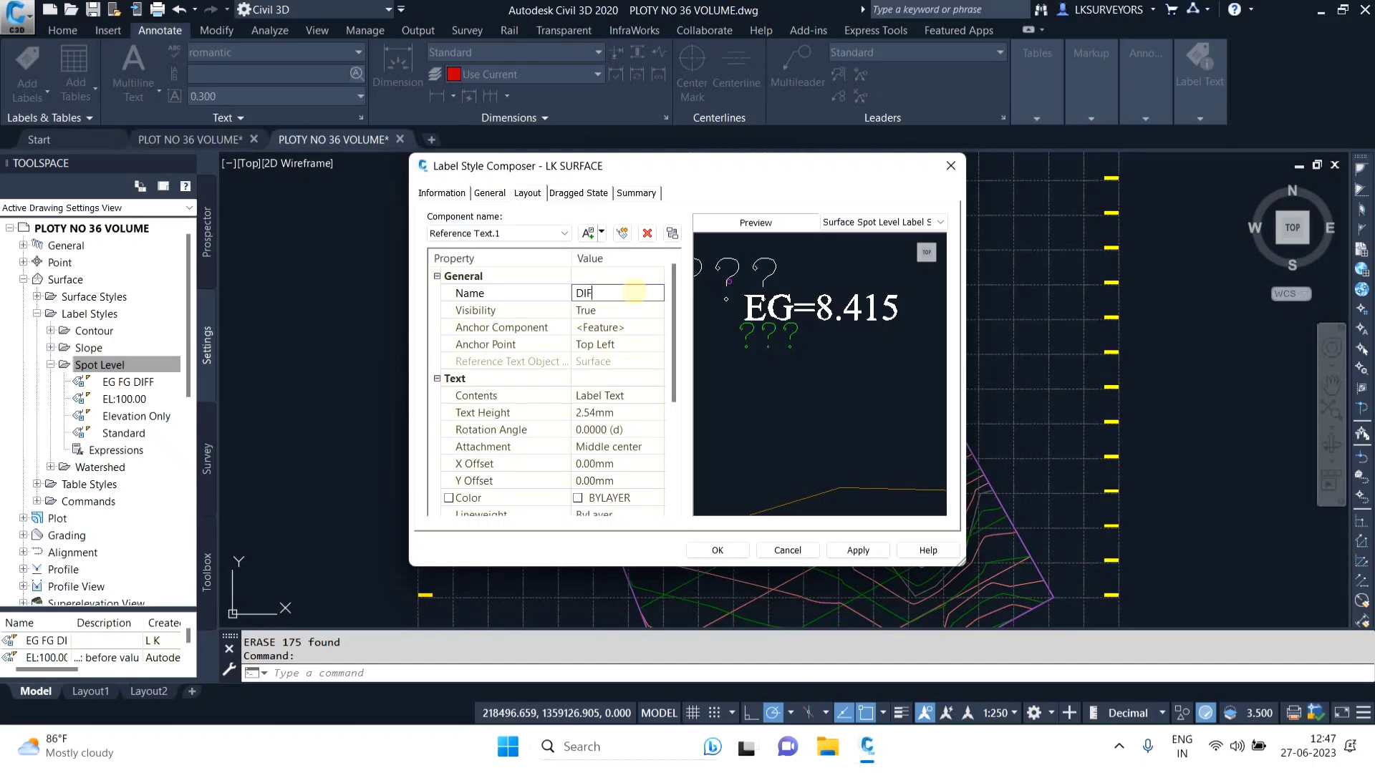
Step: Replace the DIFF component's default text with the Surface Level property in metres at 0.001 precision
click(637, 396)
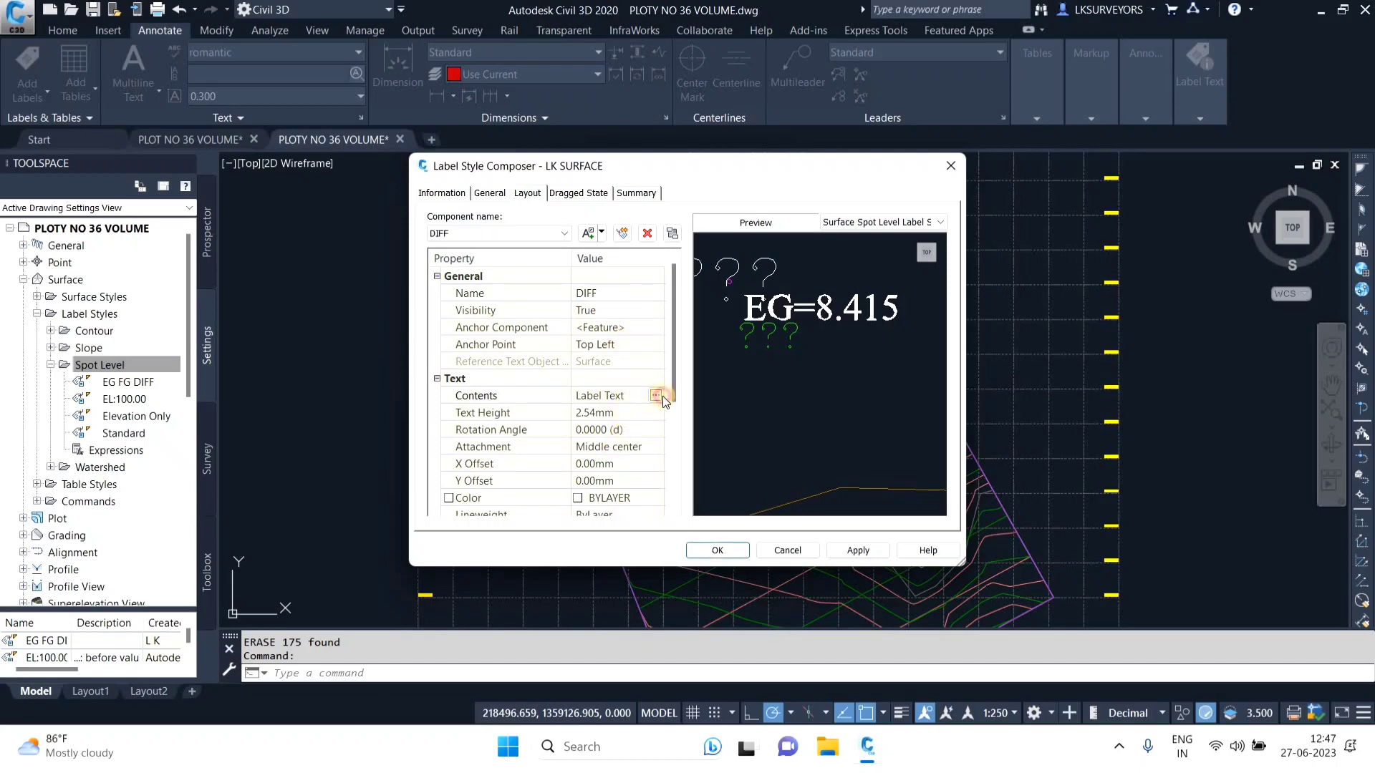
click(656, 395)
drag(870, 266, 735, 278)
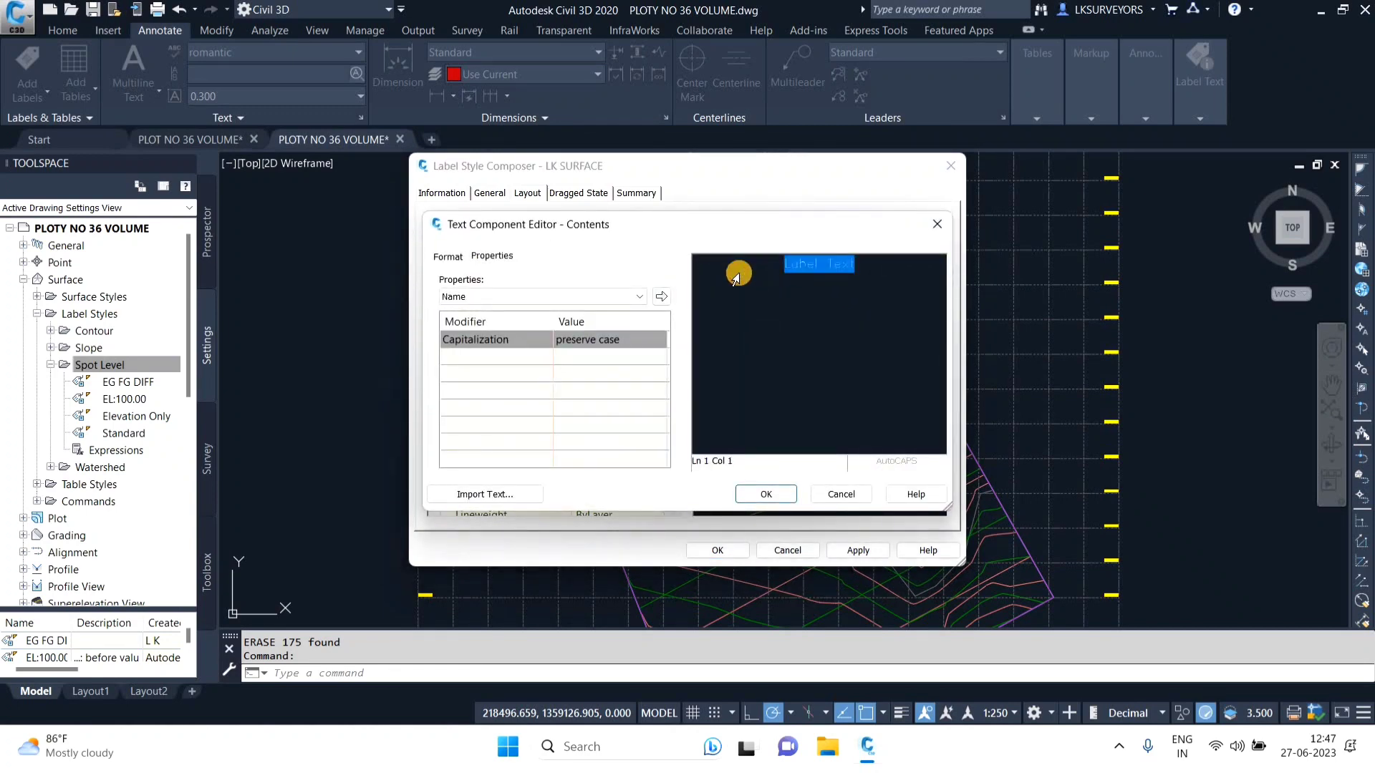
key(Delete)
click(533, 295)
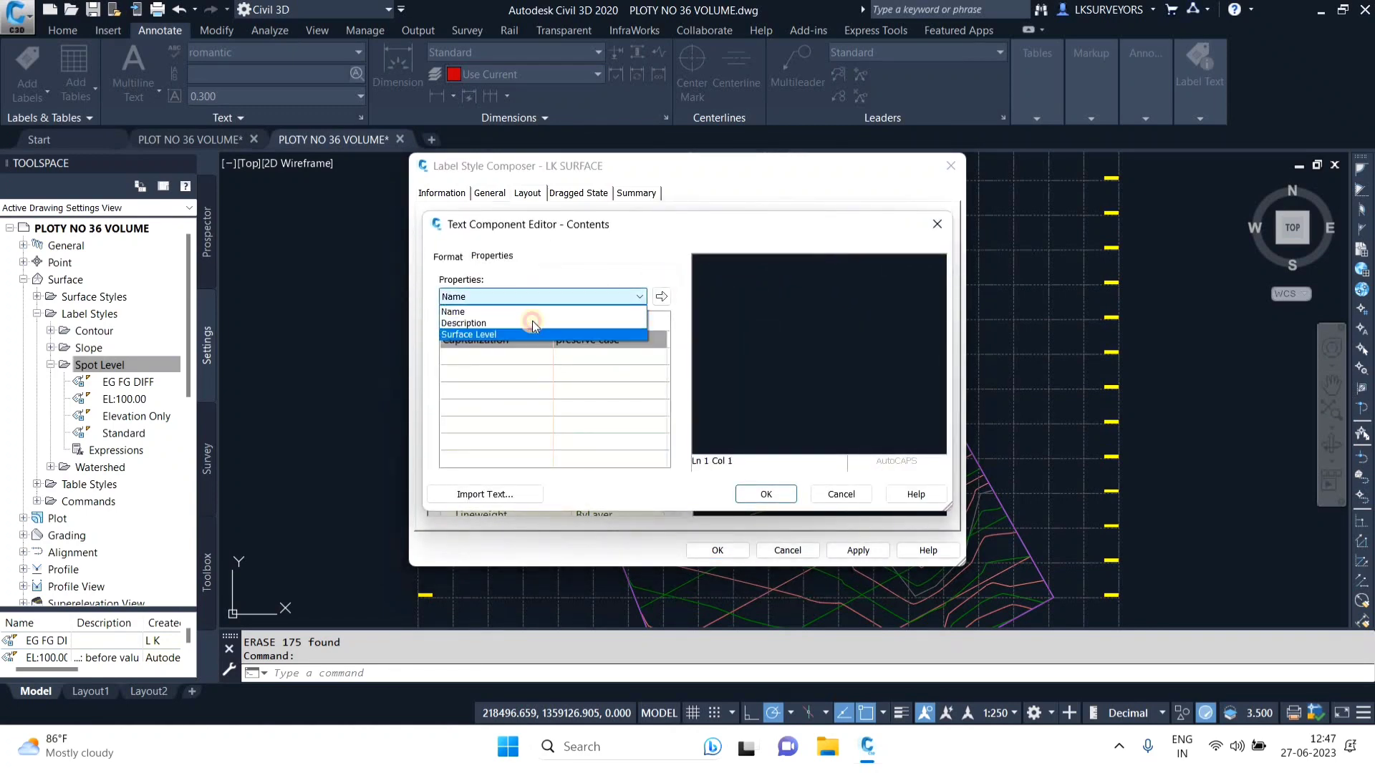
click(532, 332)
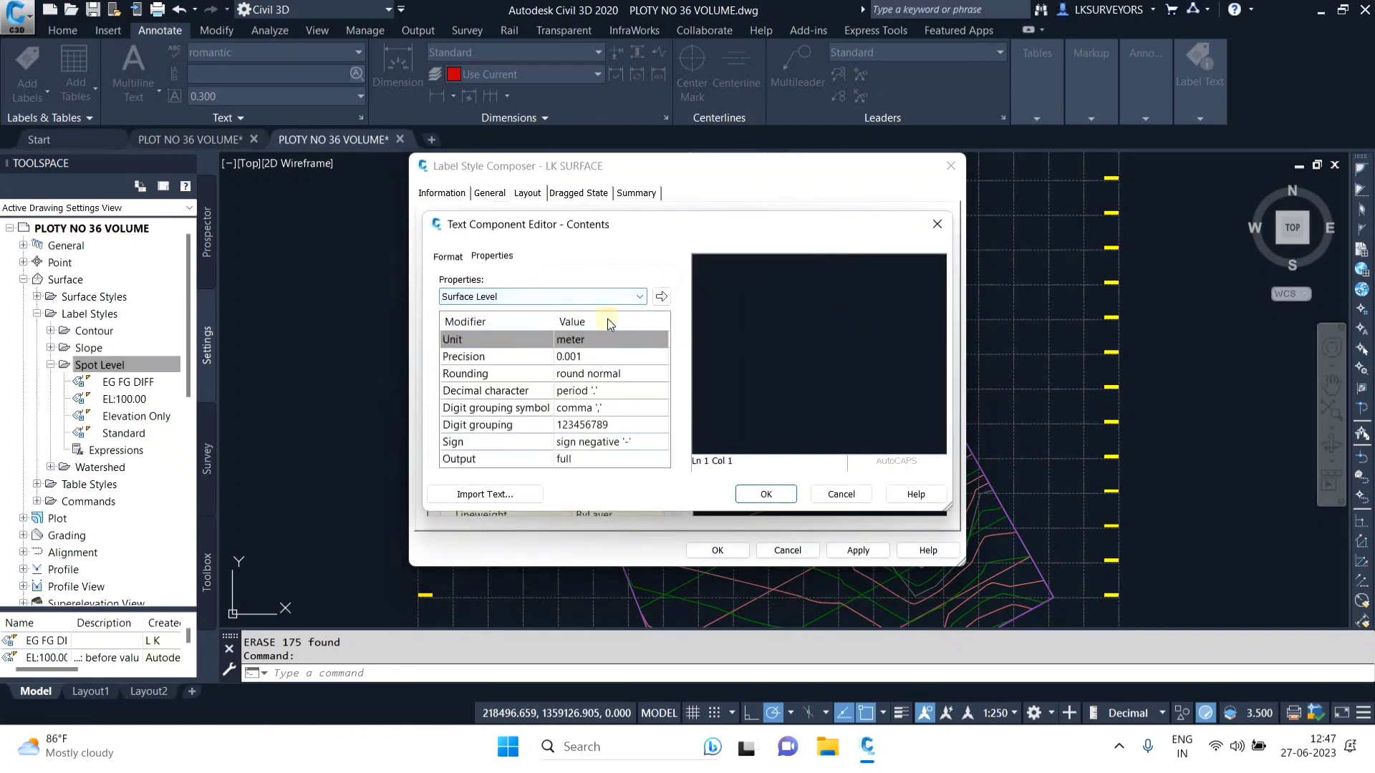
click(663, 299)
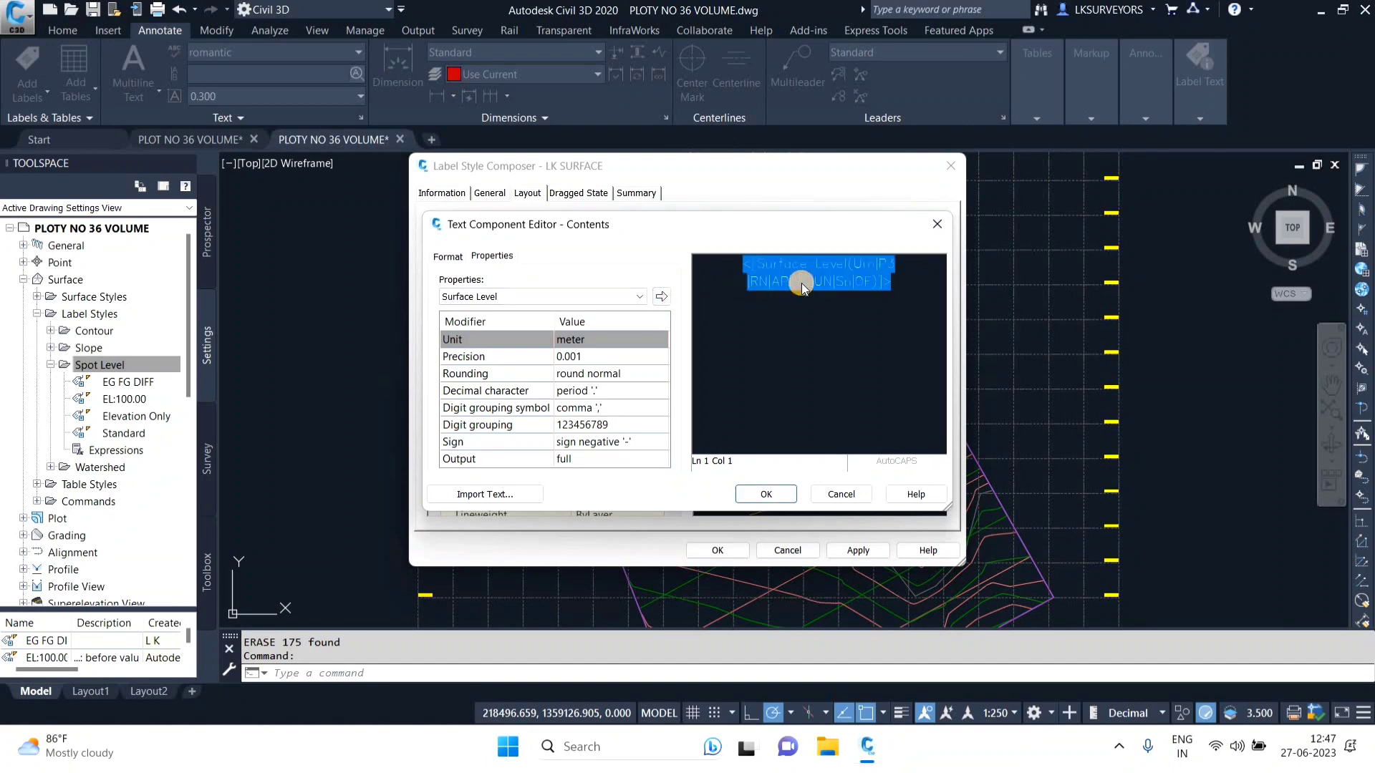
Step: Add the prefix "C/F=" before the Surface Level field in the DIFF contents
click(746, 266)
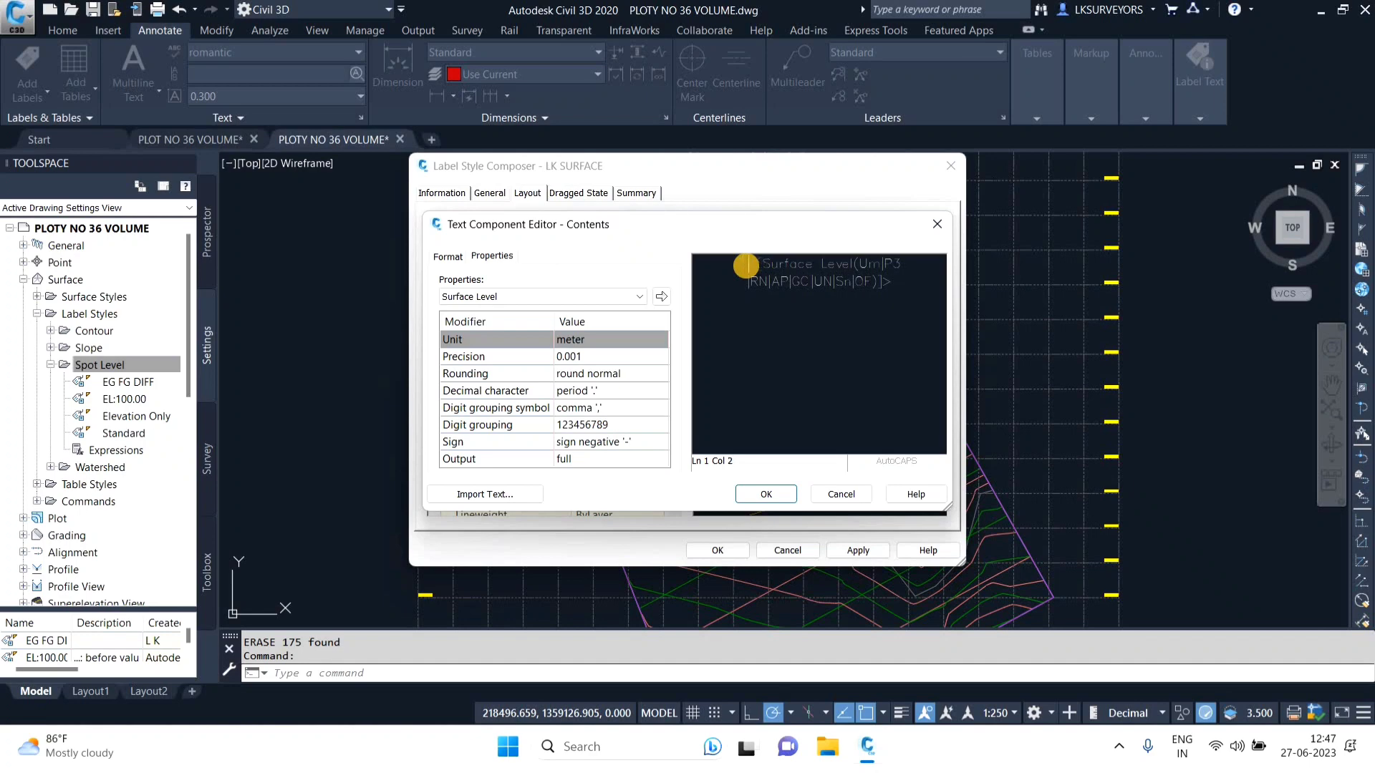
text([)
text(L)
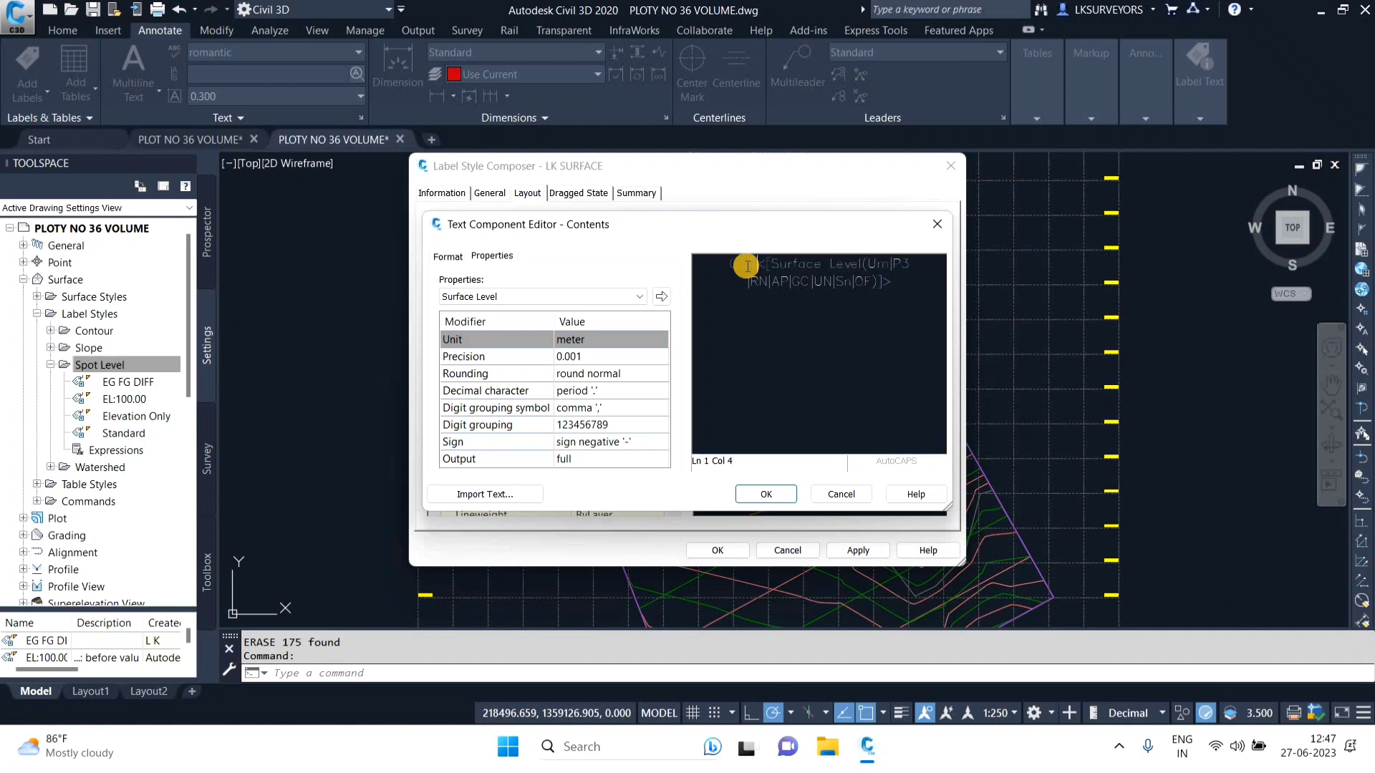
text(:)
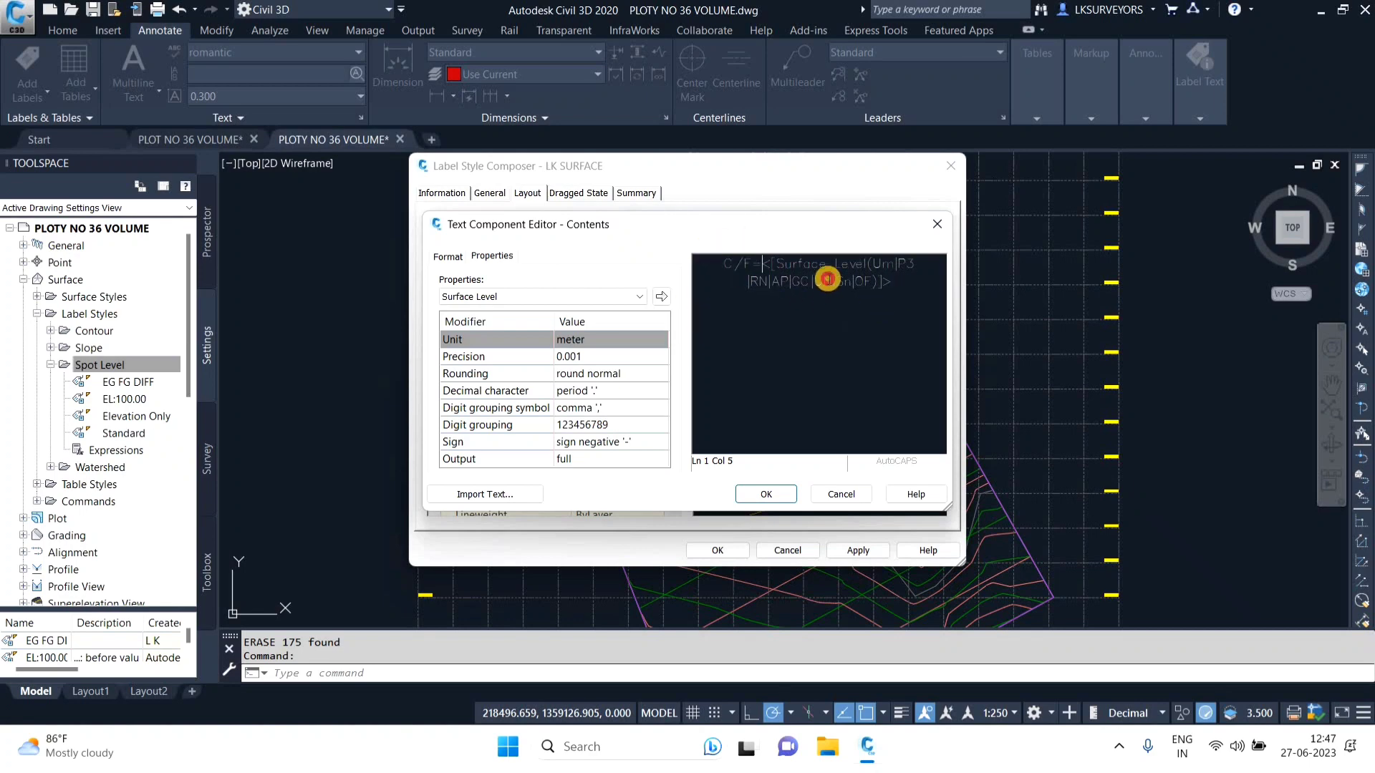
Step: Format the whole DIFF contents in the Times New Roman font and accept the text
key(ctrl+a)
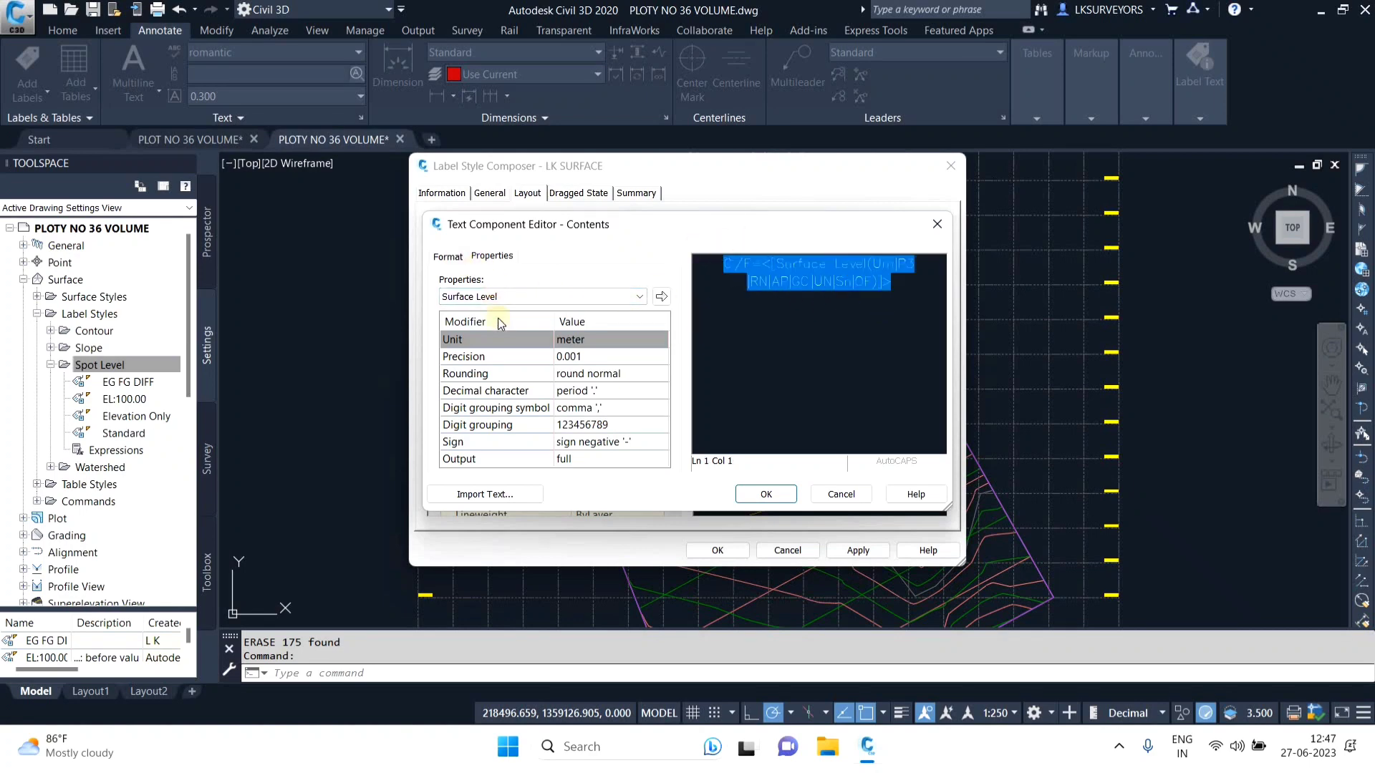
click(447, 256)
click(515, 363)
scroll(525, 464, down, 1)
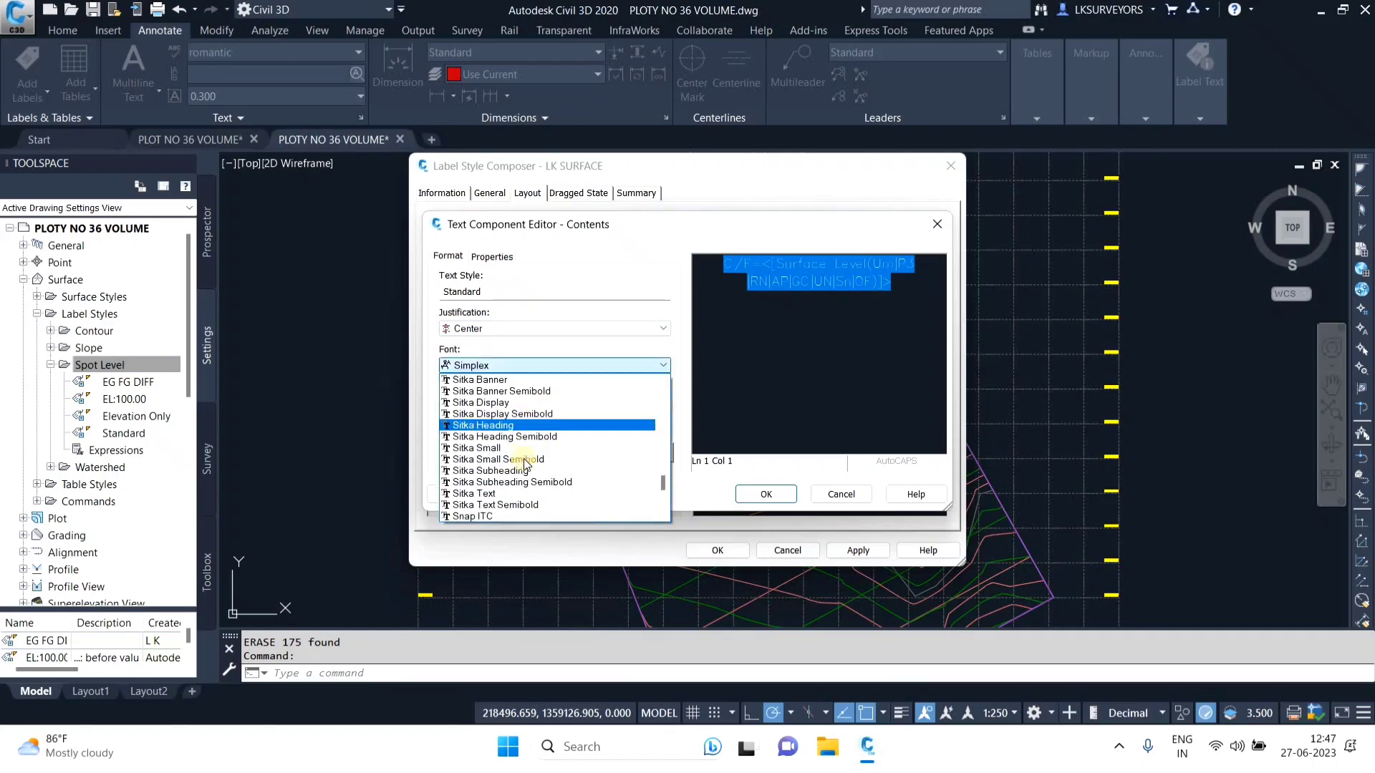
scroll(525, 465, down, 15)
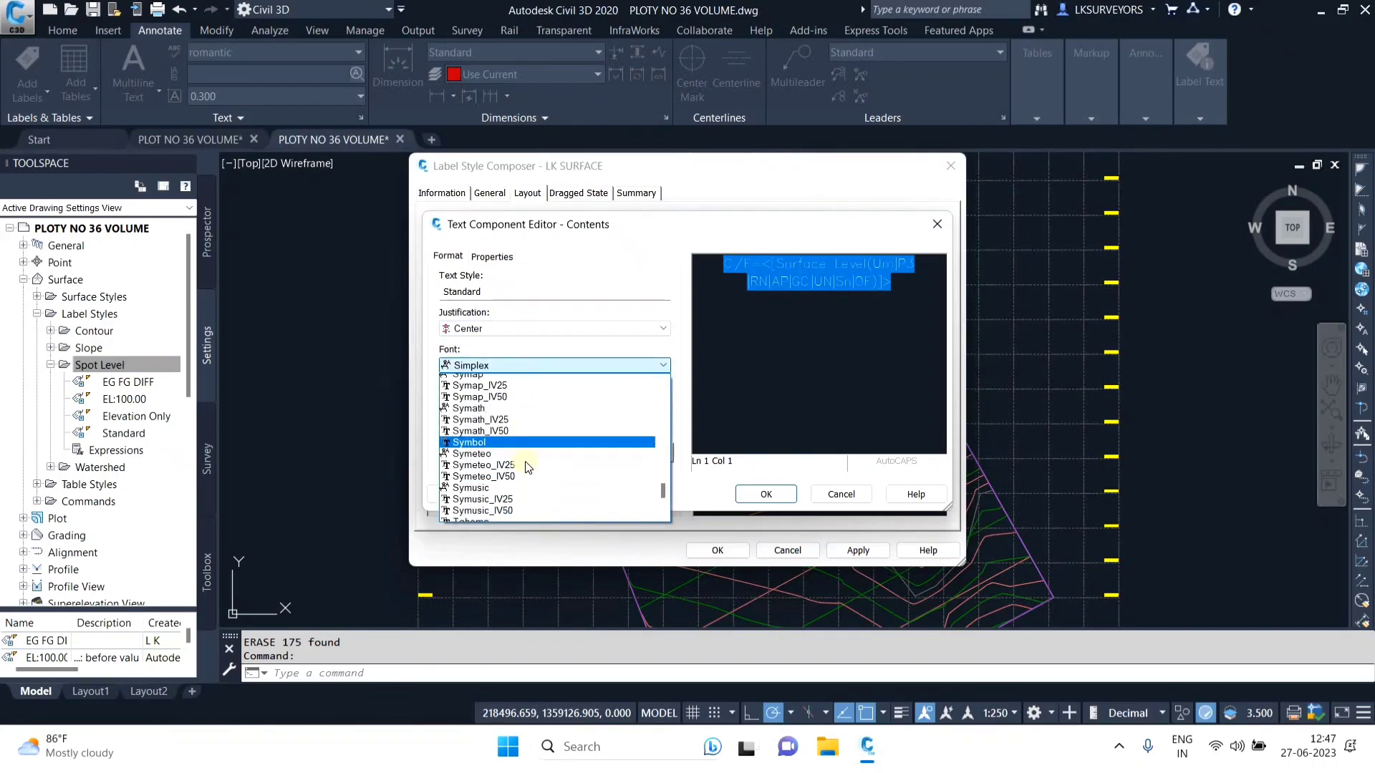
scroll(527, 466, down, 4)
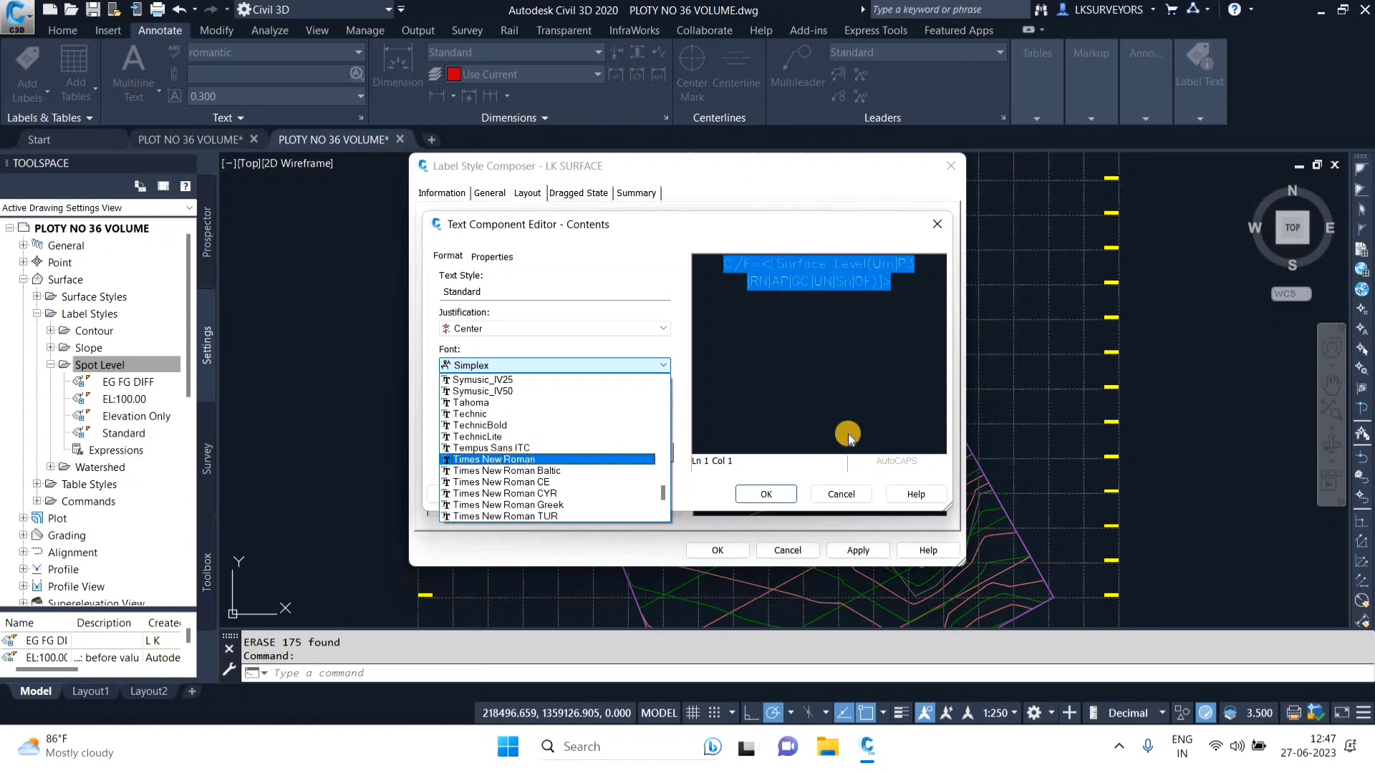
click(506, 460)
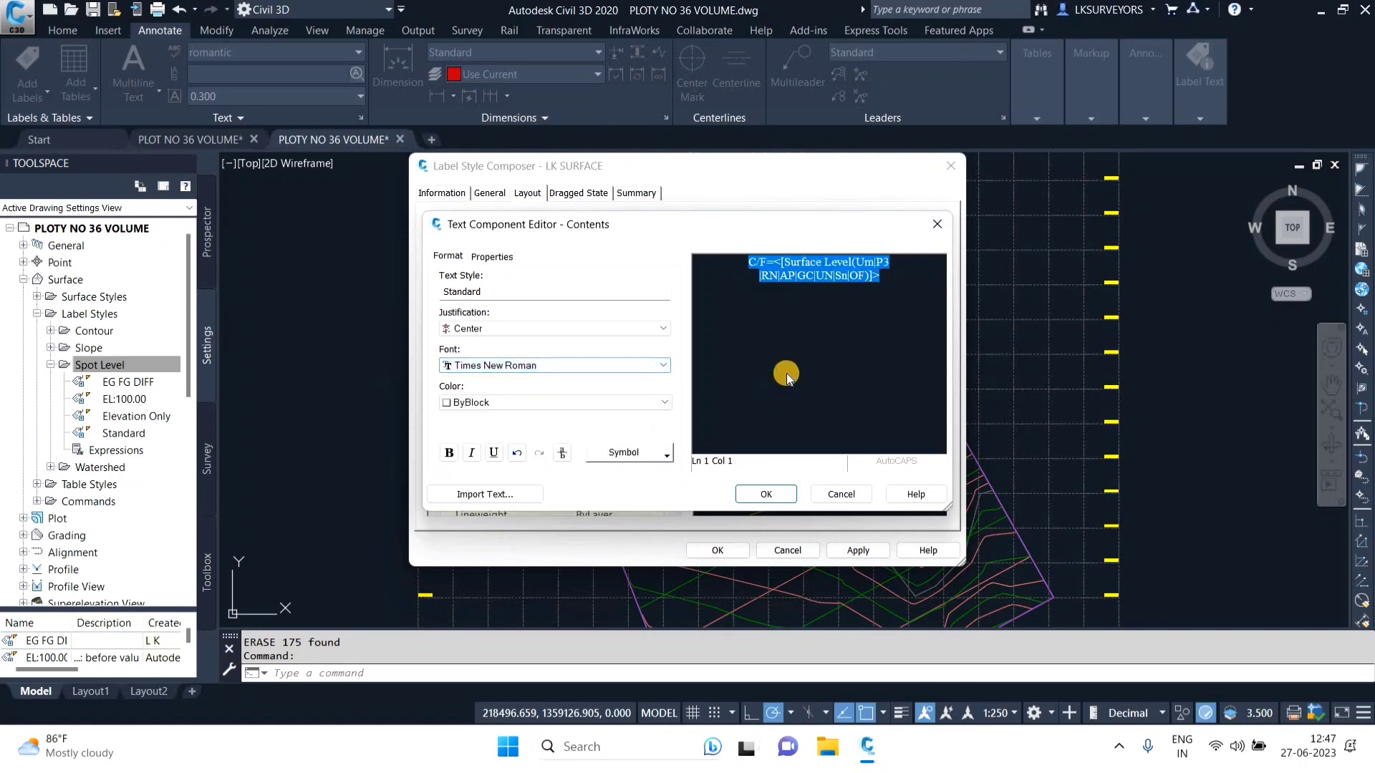
click(765, 496)
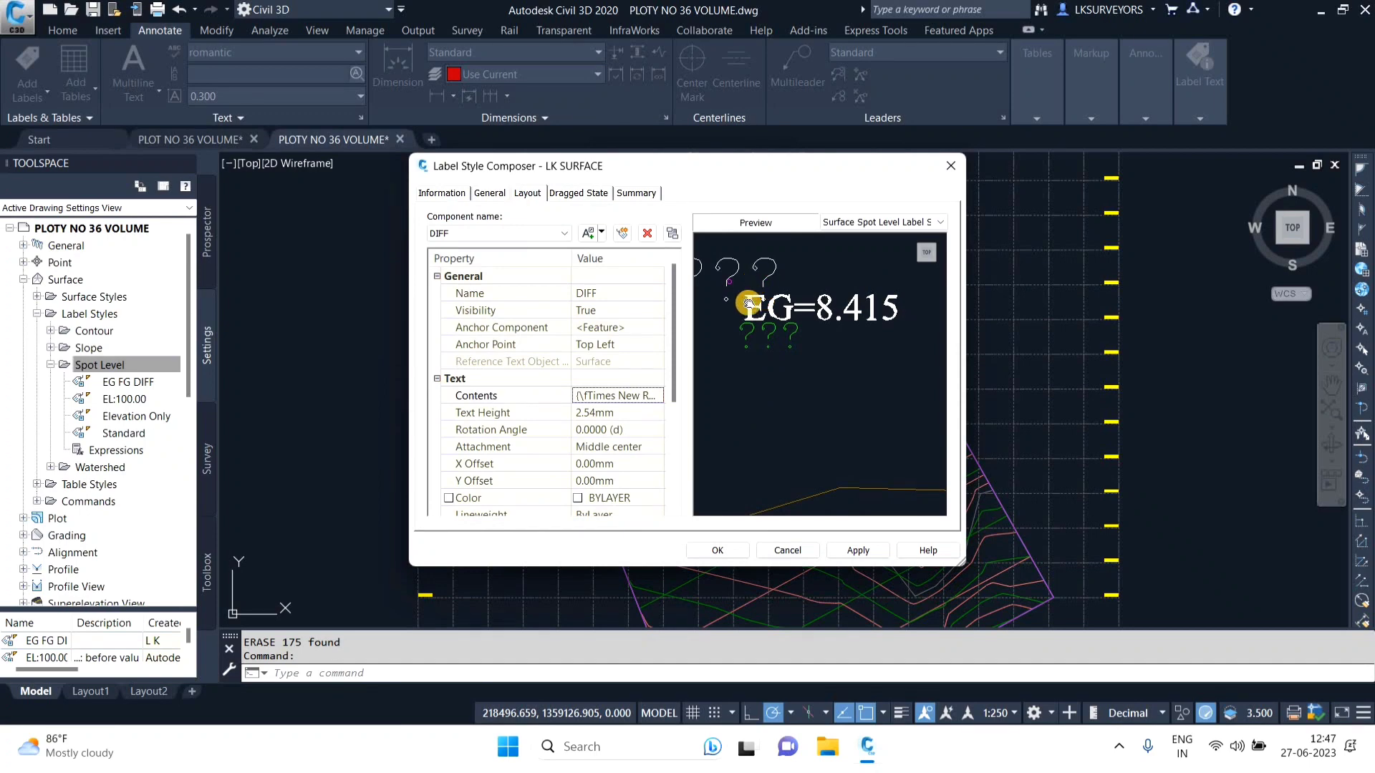
Step: Set the DIFF component's text height to 1.5 mm and its attachment to Top left
click(614, 413)
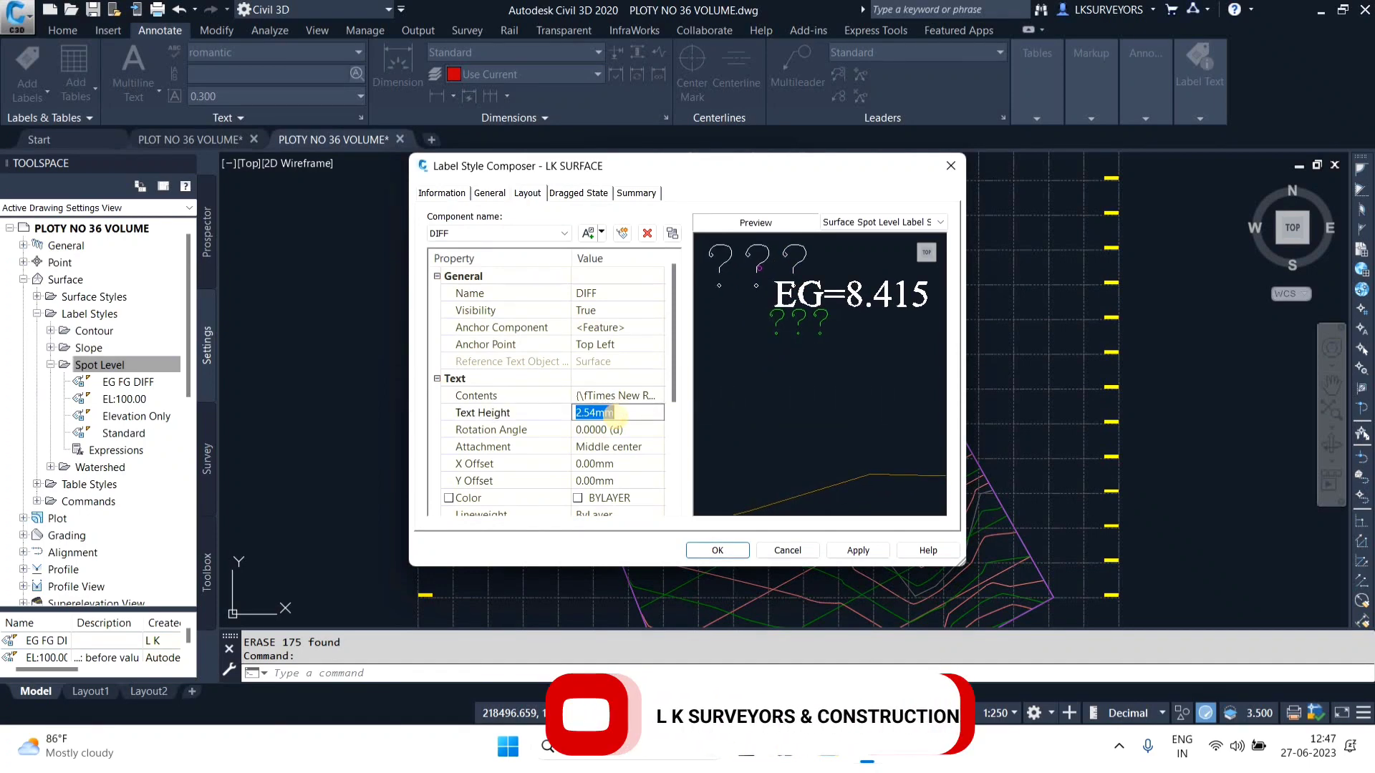
text(1.5)
key(Return)
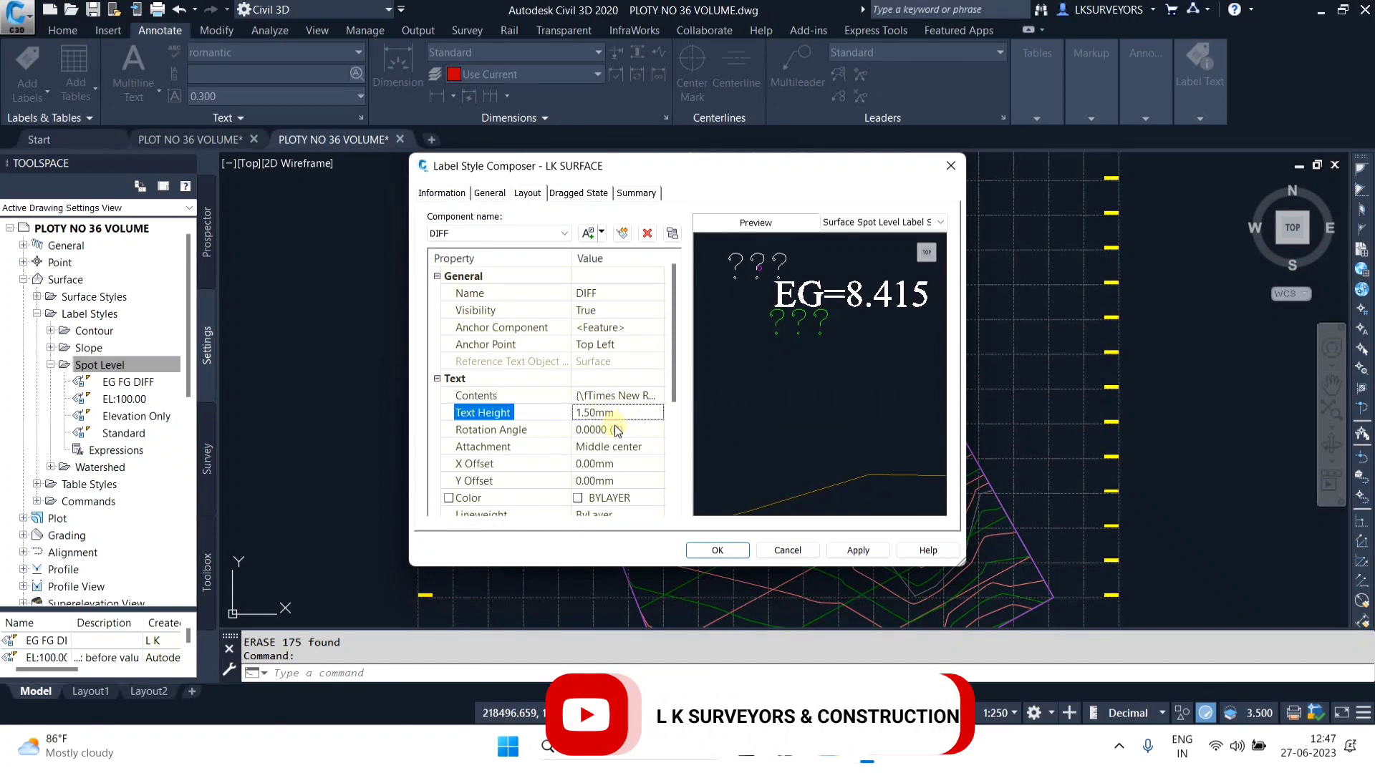
click(627, 448)
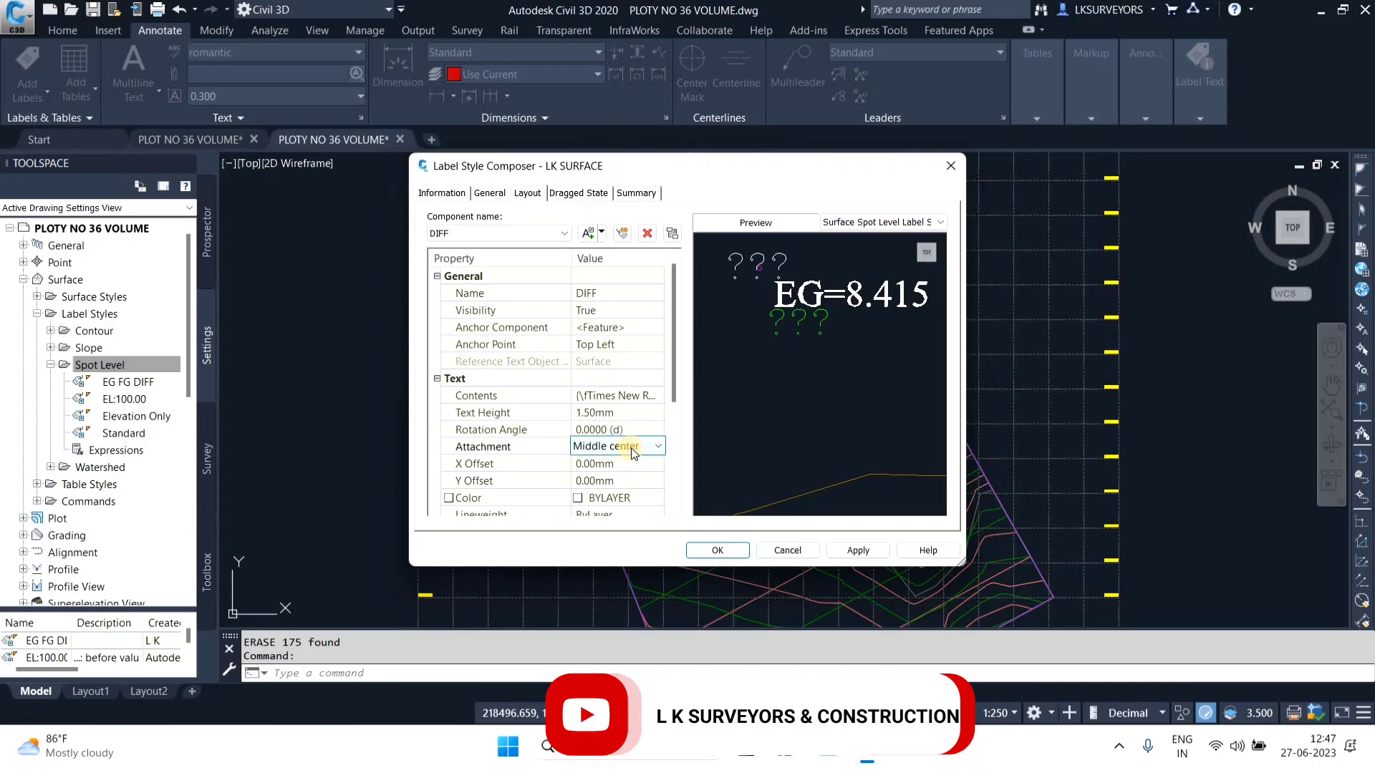
click(638, 445)
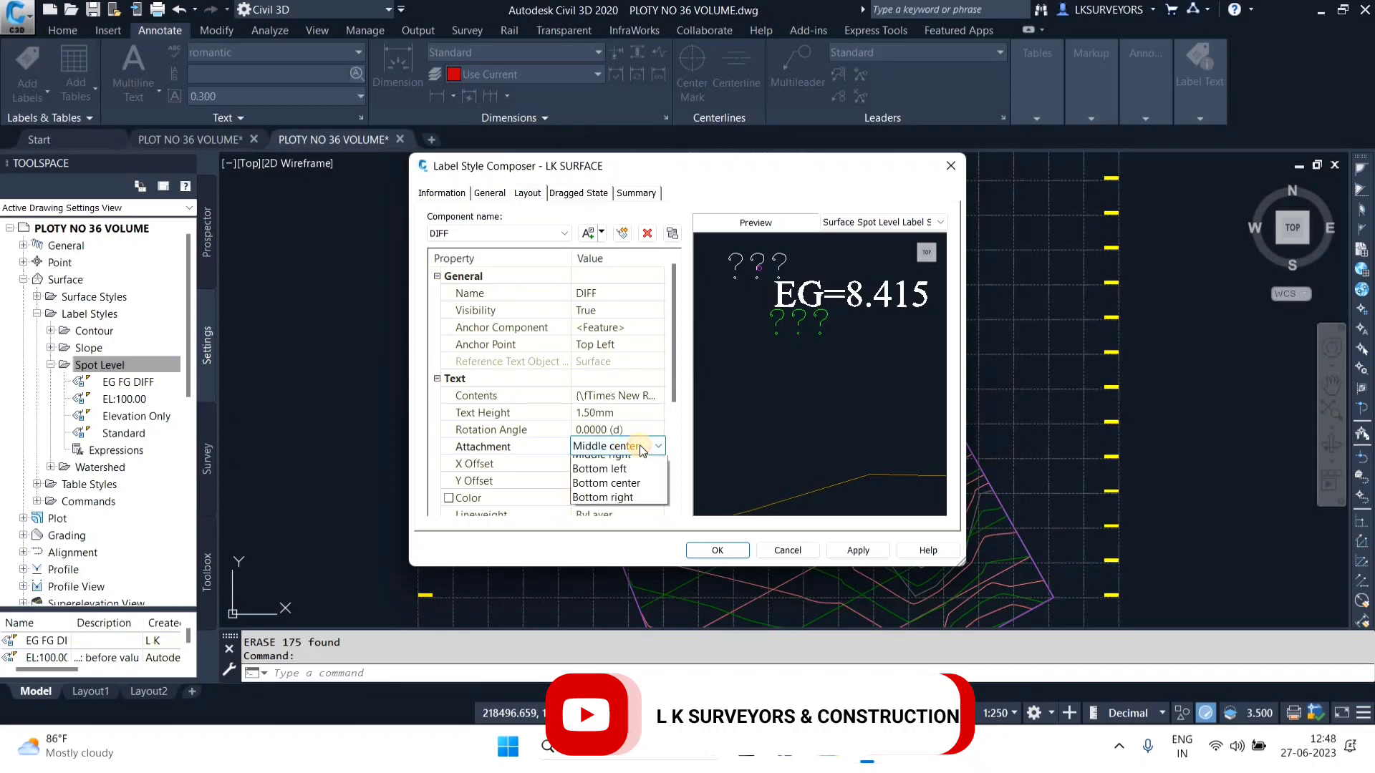
click(601, 463)
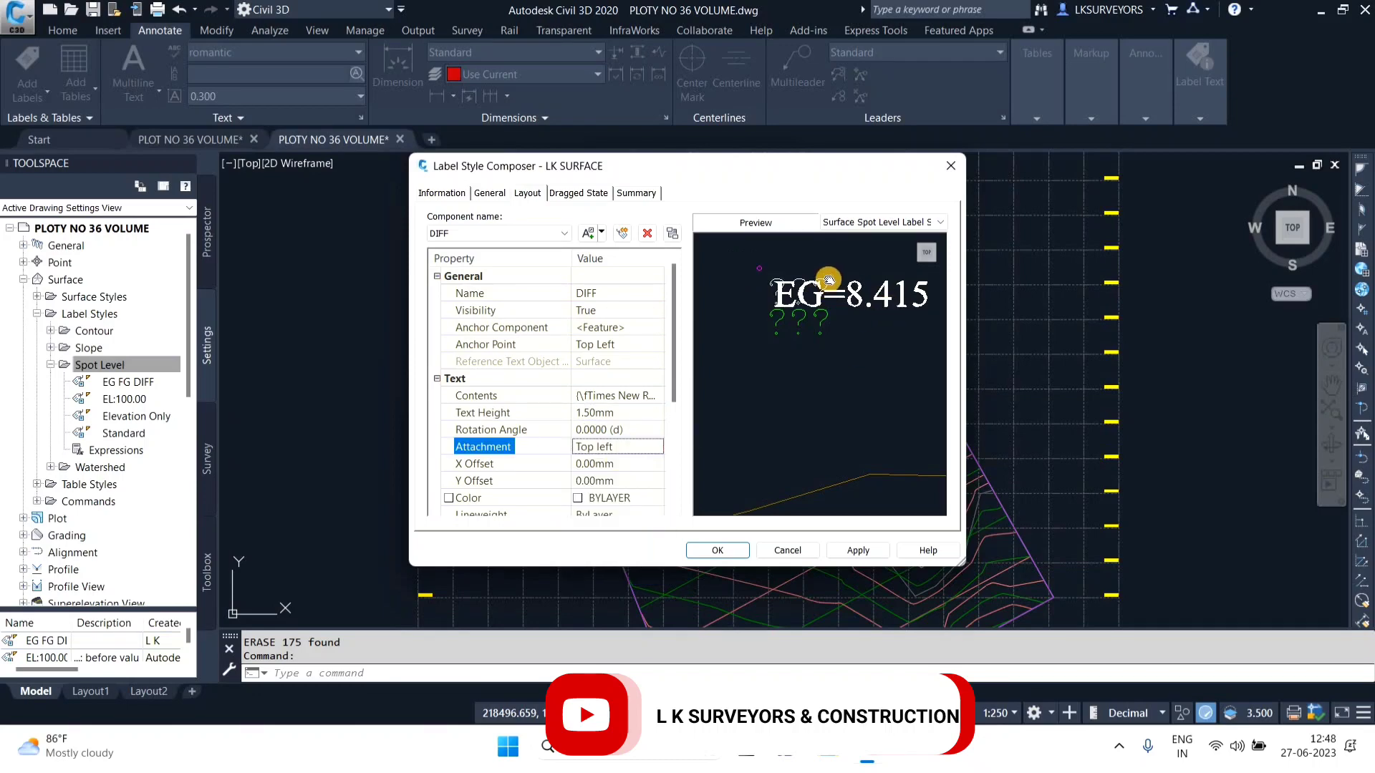
Step: Set the DIFF component's Y offset to -3.2 mm and its color to red, and apply the changes
click(604, 481)
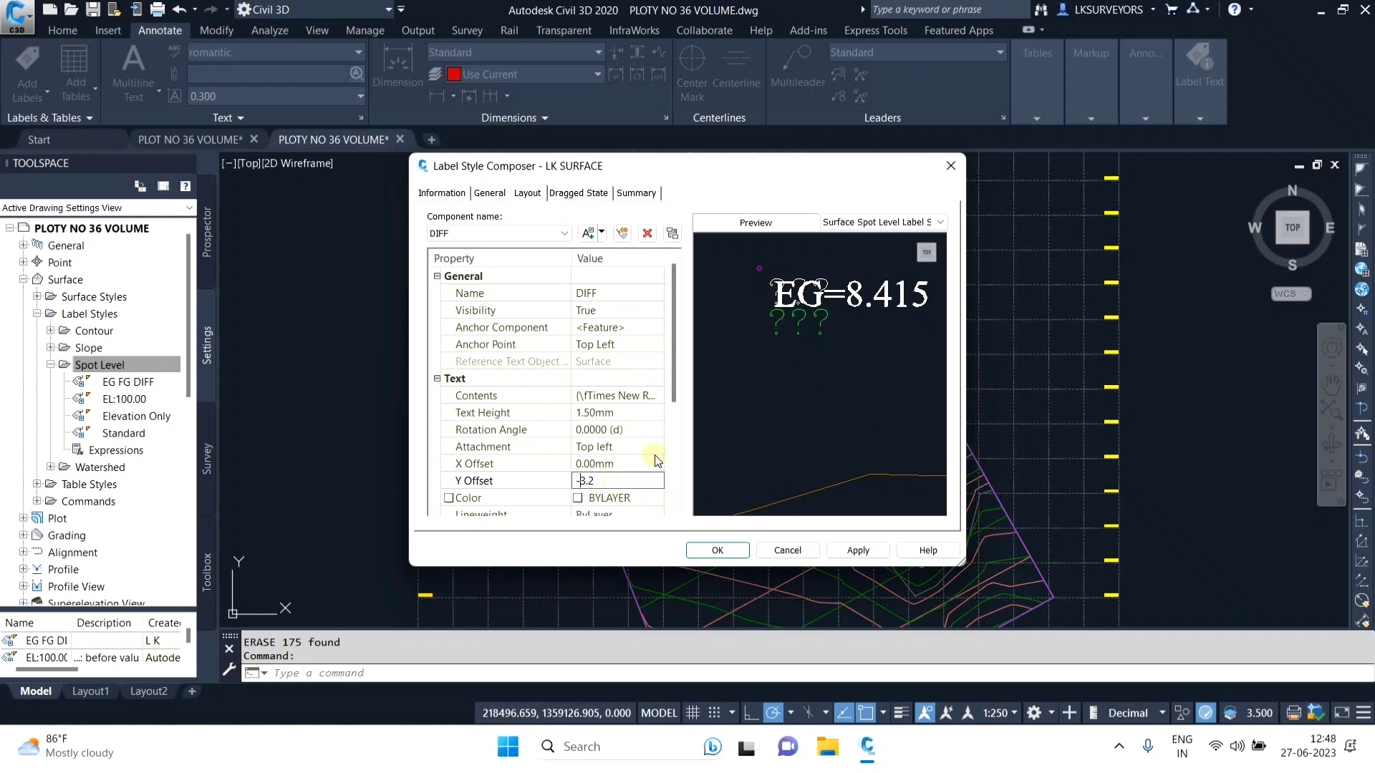
key(Return)
scroll(605, 437, down, 1)
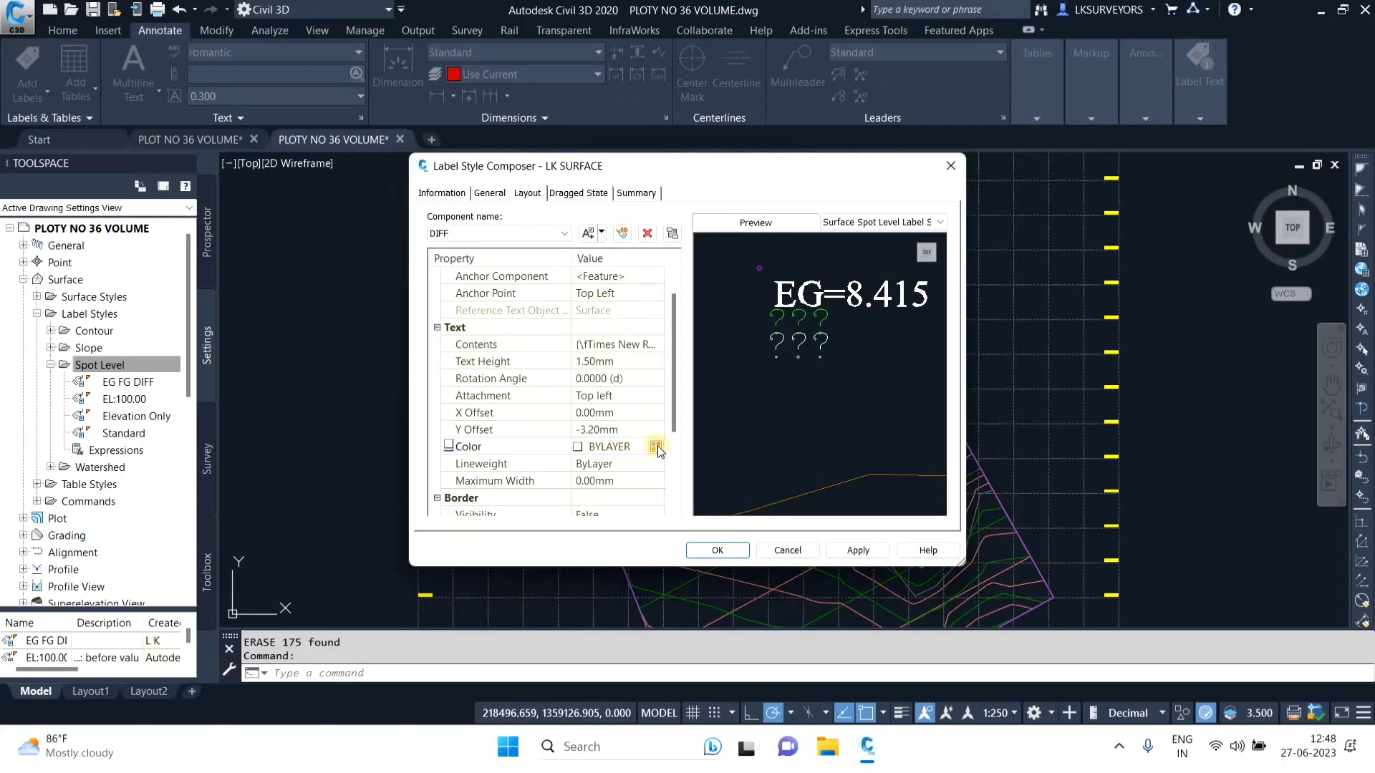
click(653, 446)
click(533, 408)
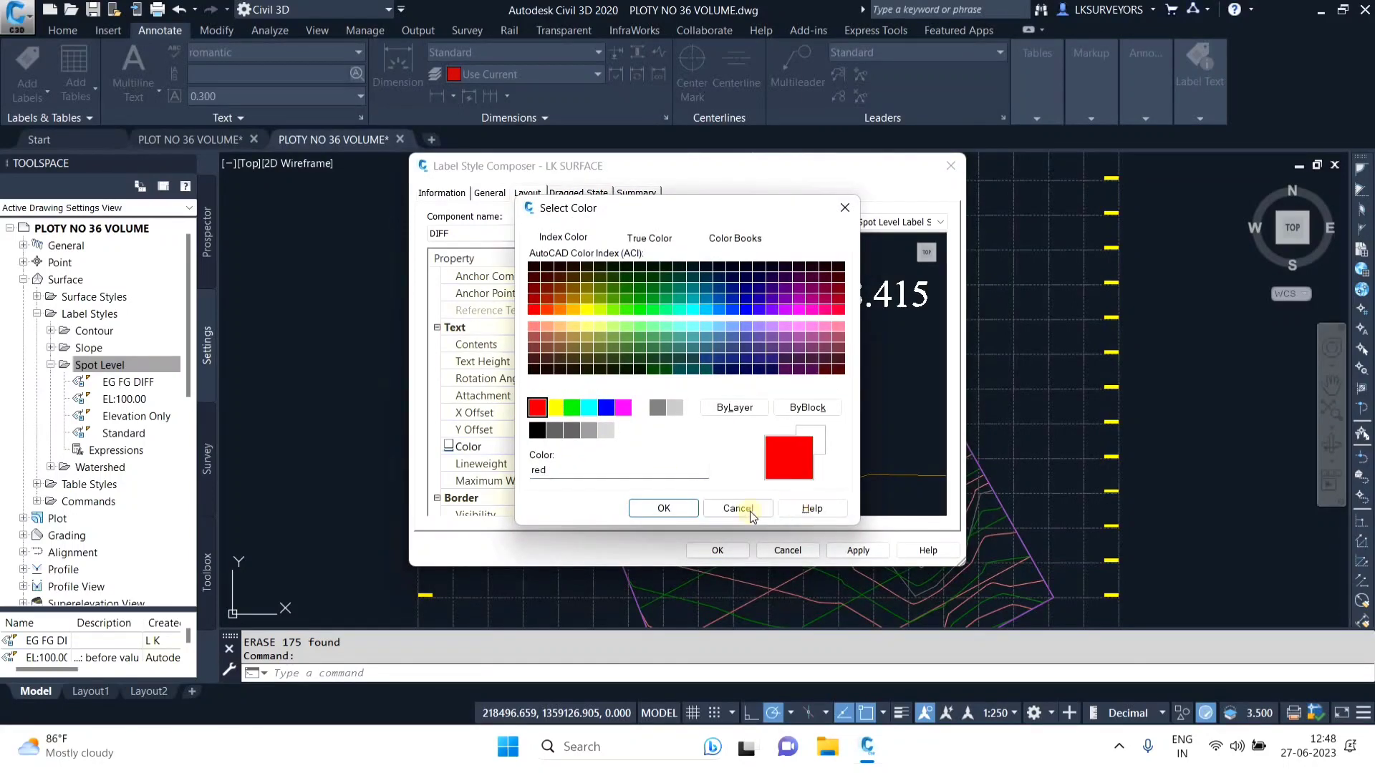
click(699, 505)
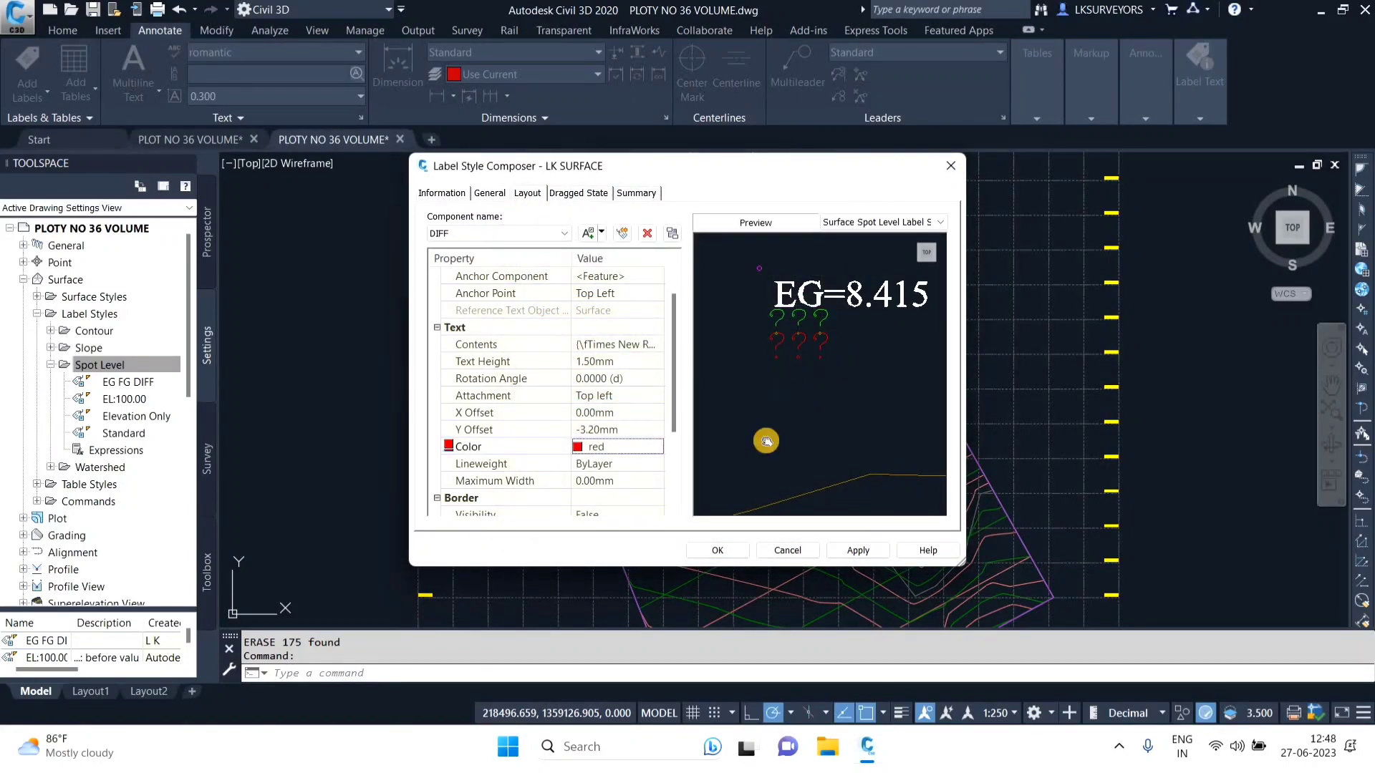
click(850, 543)
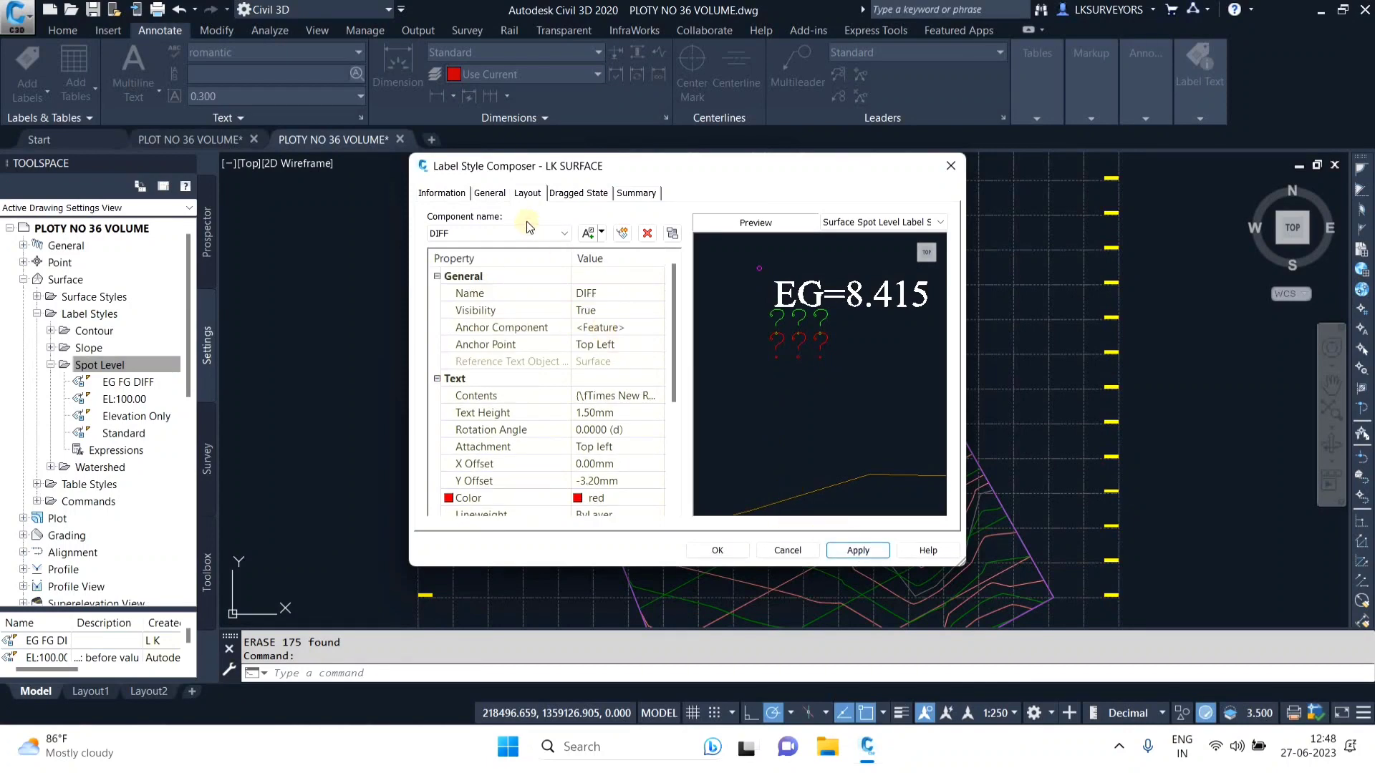
Step: Set the EG component's text color to blue and save the LK SURFACE label style
click(513, 234)
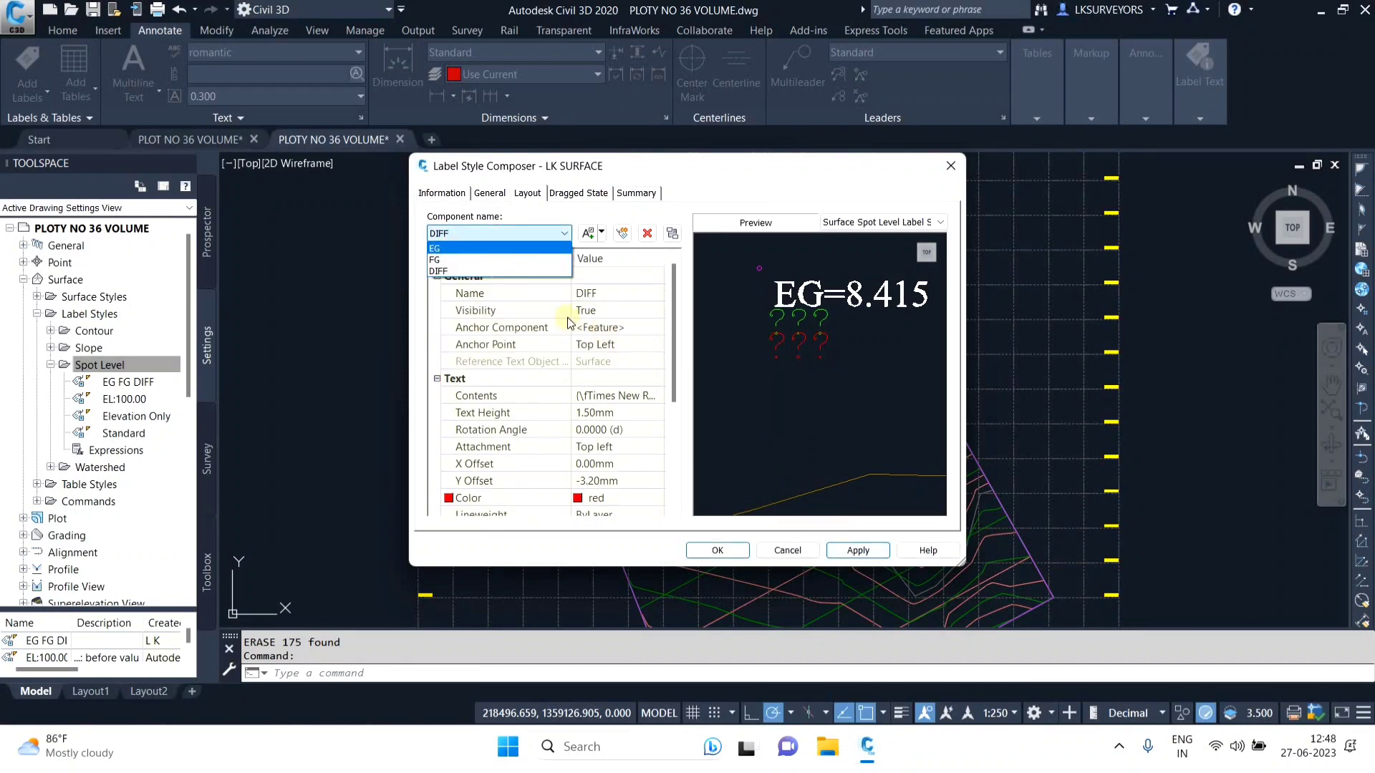
click(465, 248)
click(656, 480)
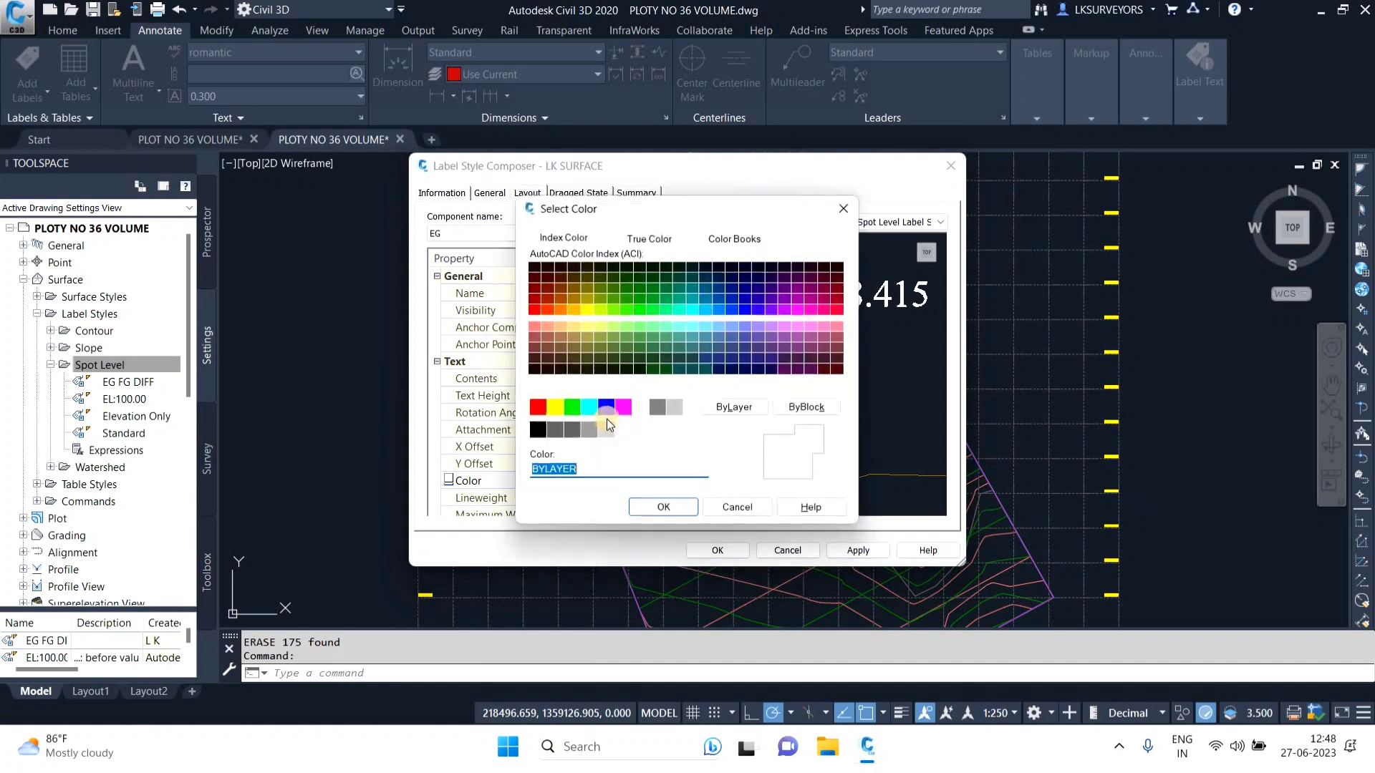
click(606, 407)
click(663, 507)
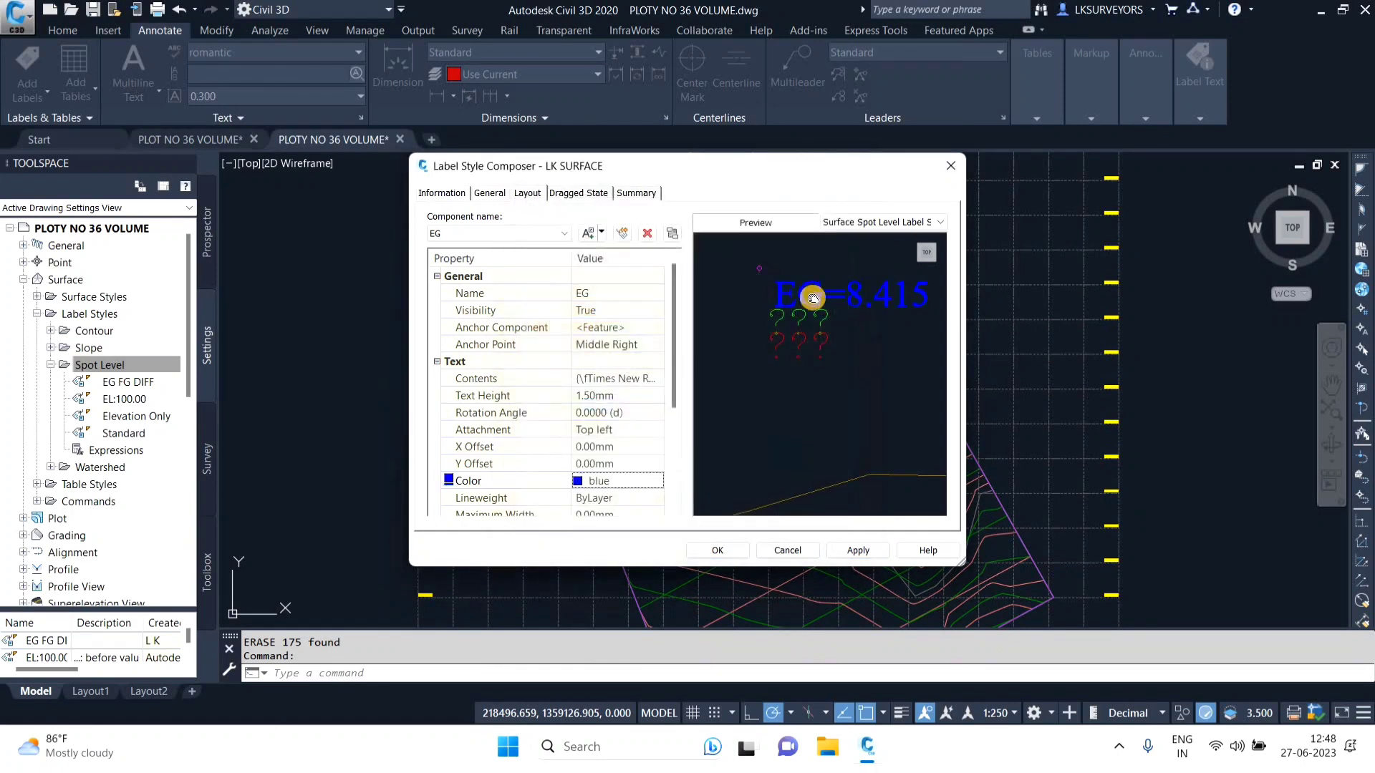
click(718, 550)
Step: Switch the Toolspace from the label style settings to the Prospector tree of drawing objects
scroll(724, 421, down, 1)
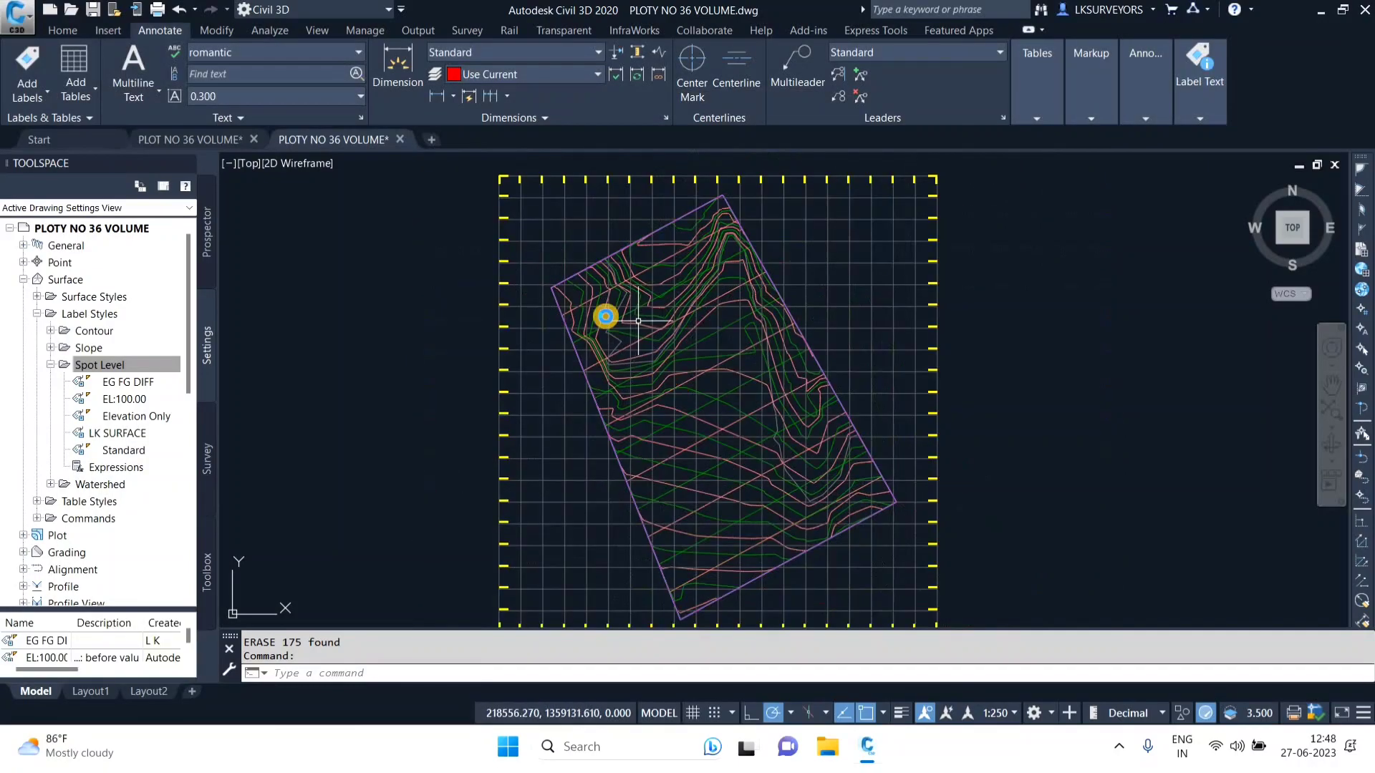
scroll(626, 343, down, 2)
middle_drag(638, 398, 670, 385)
middle_drag(632, 297, 639, 423)
click(96, 367)
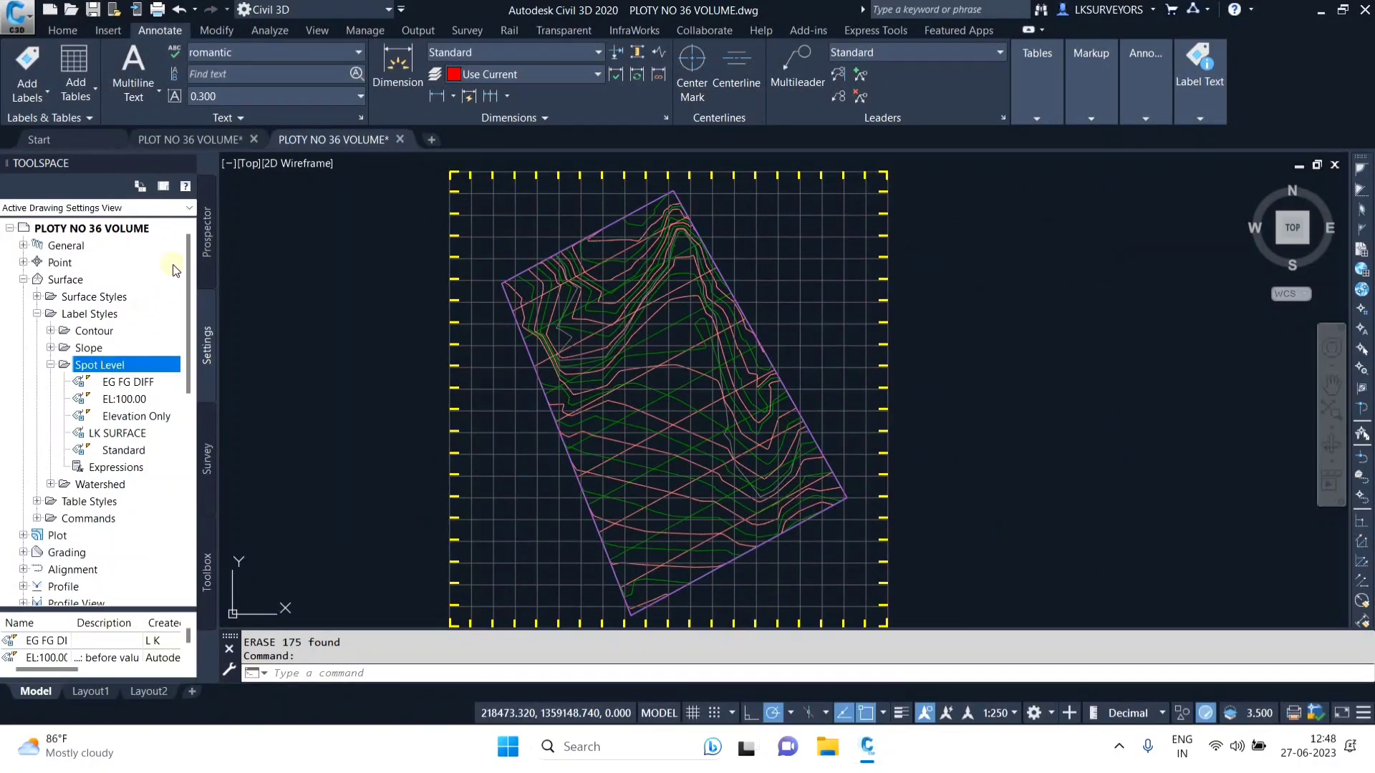
click(213, 243)
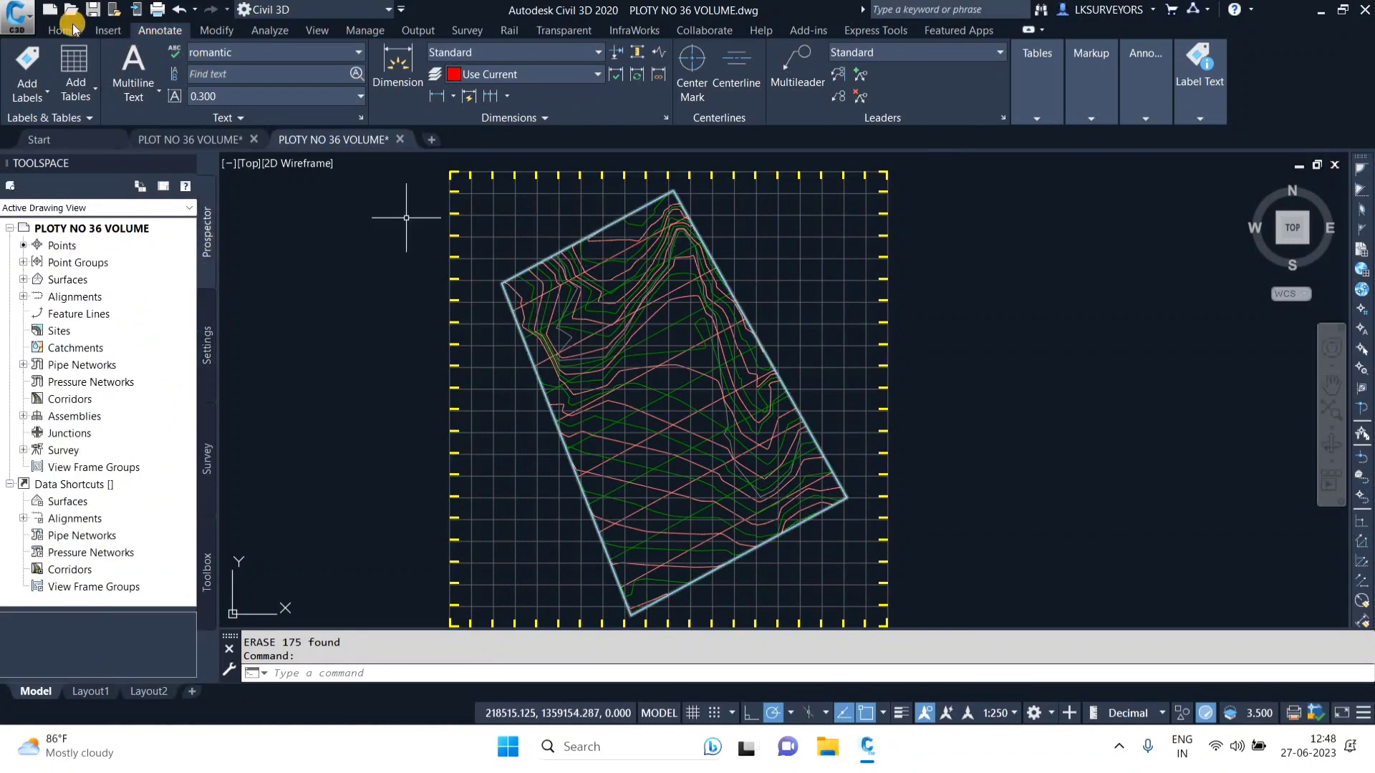
click(152, 33)
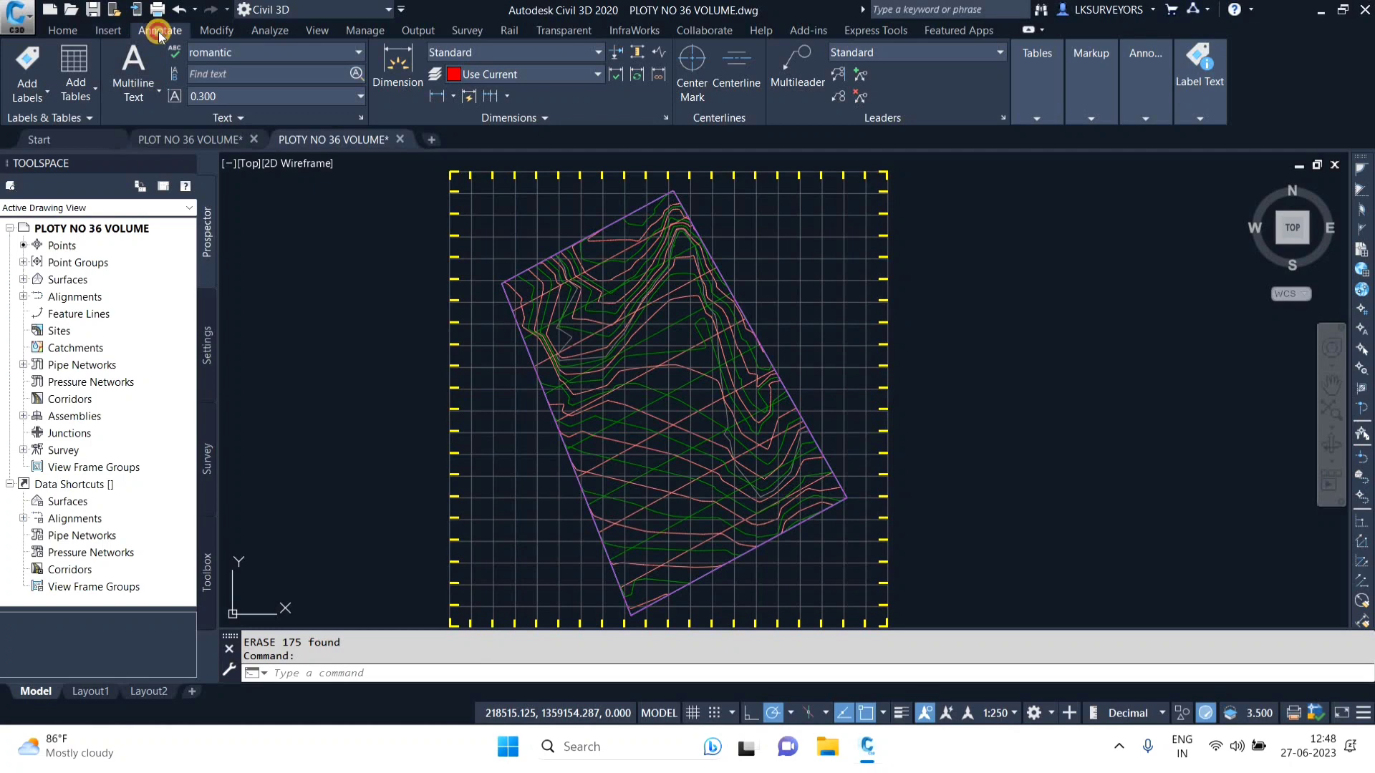
click(45, 96)
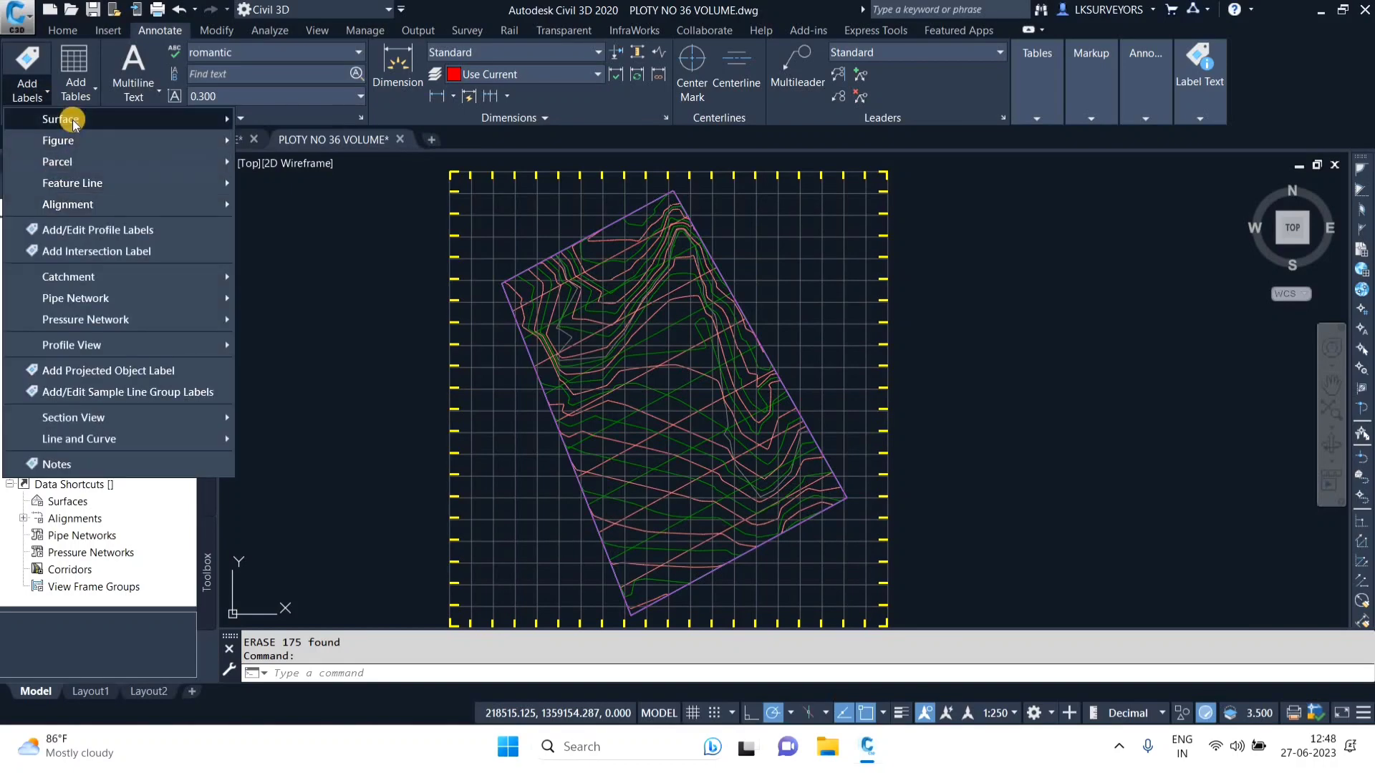
mouse_move(67, 119)
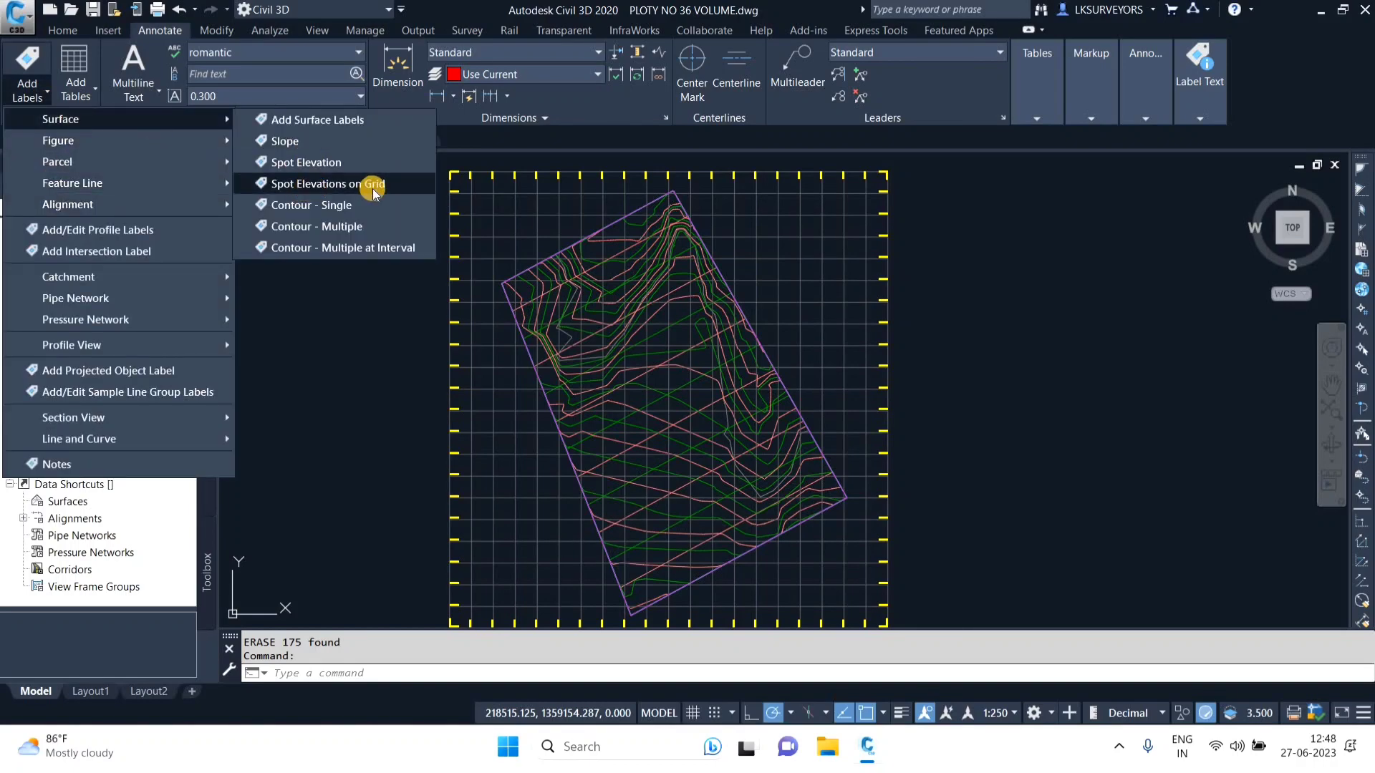
click(27, 61)
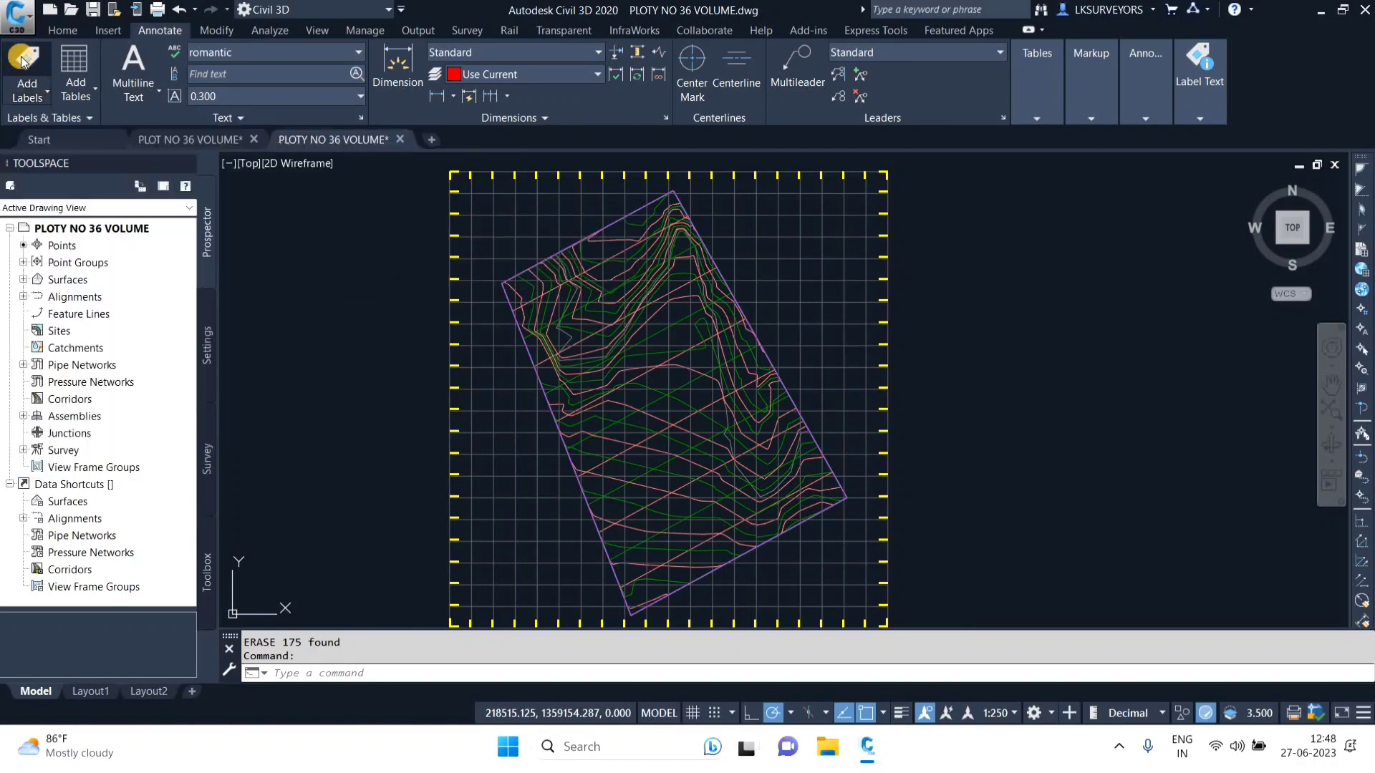
key(Escape)
key(Escape)
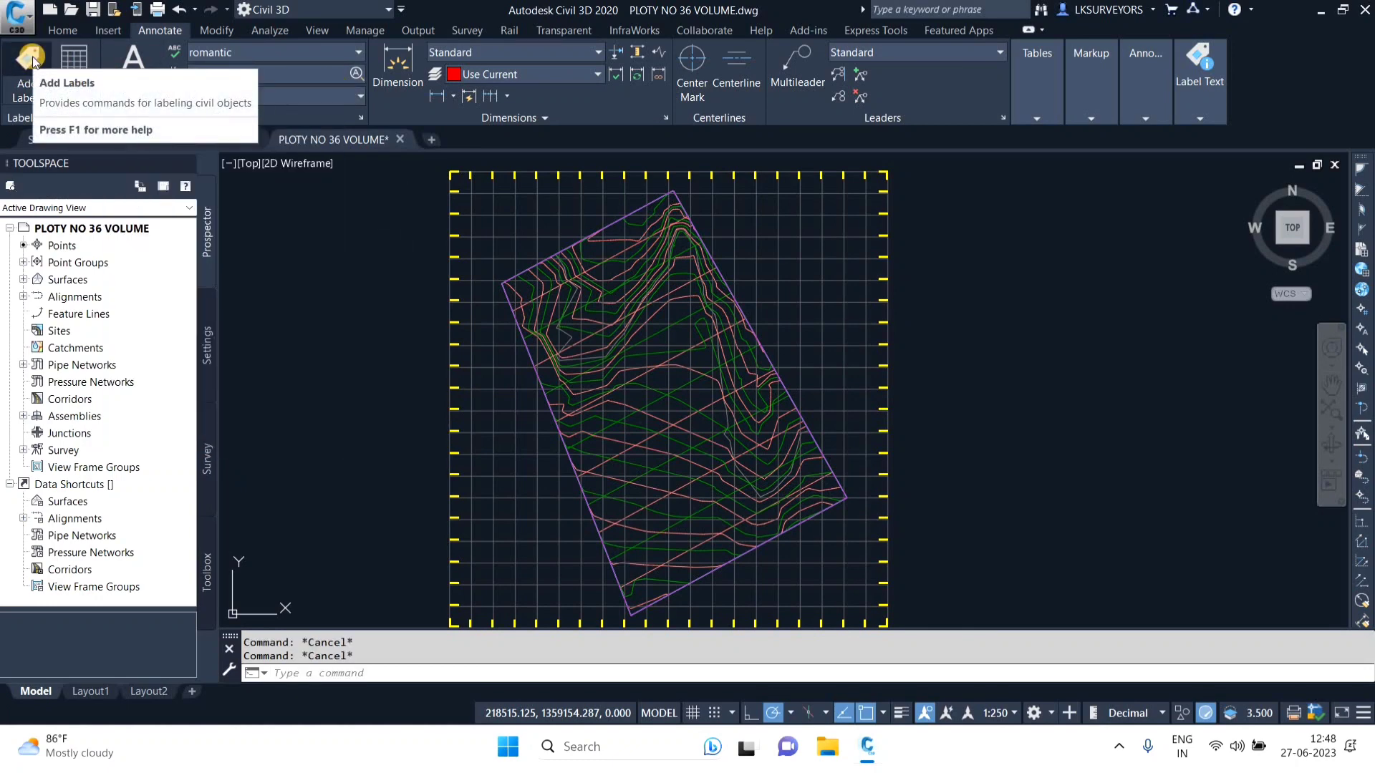
Step: Start adding labels with Surface as the feature and Spot Levels on Grid as the label type
click(30, 59)
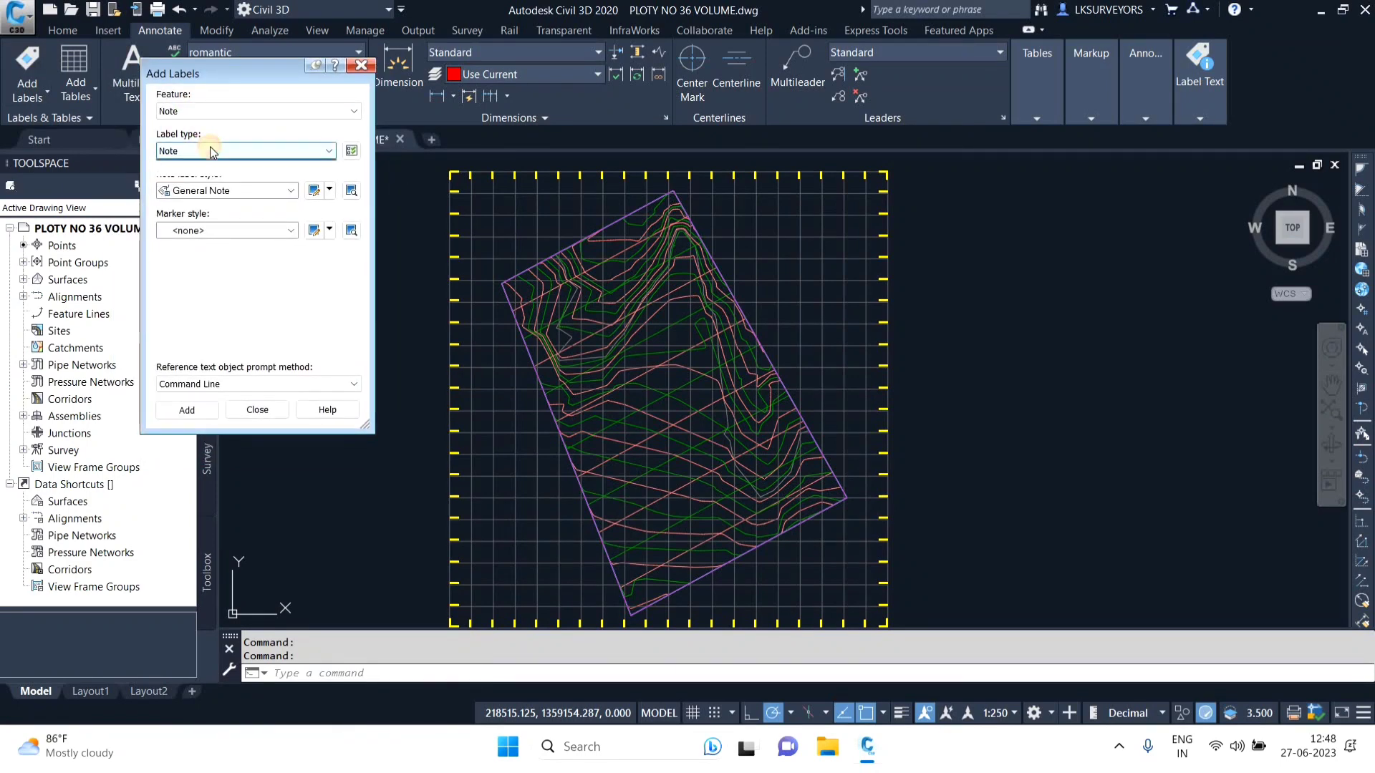
click(221, 110)
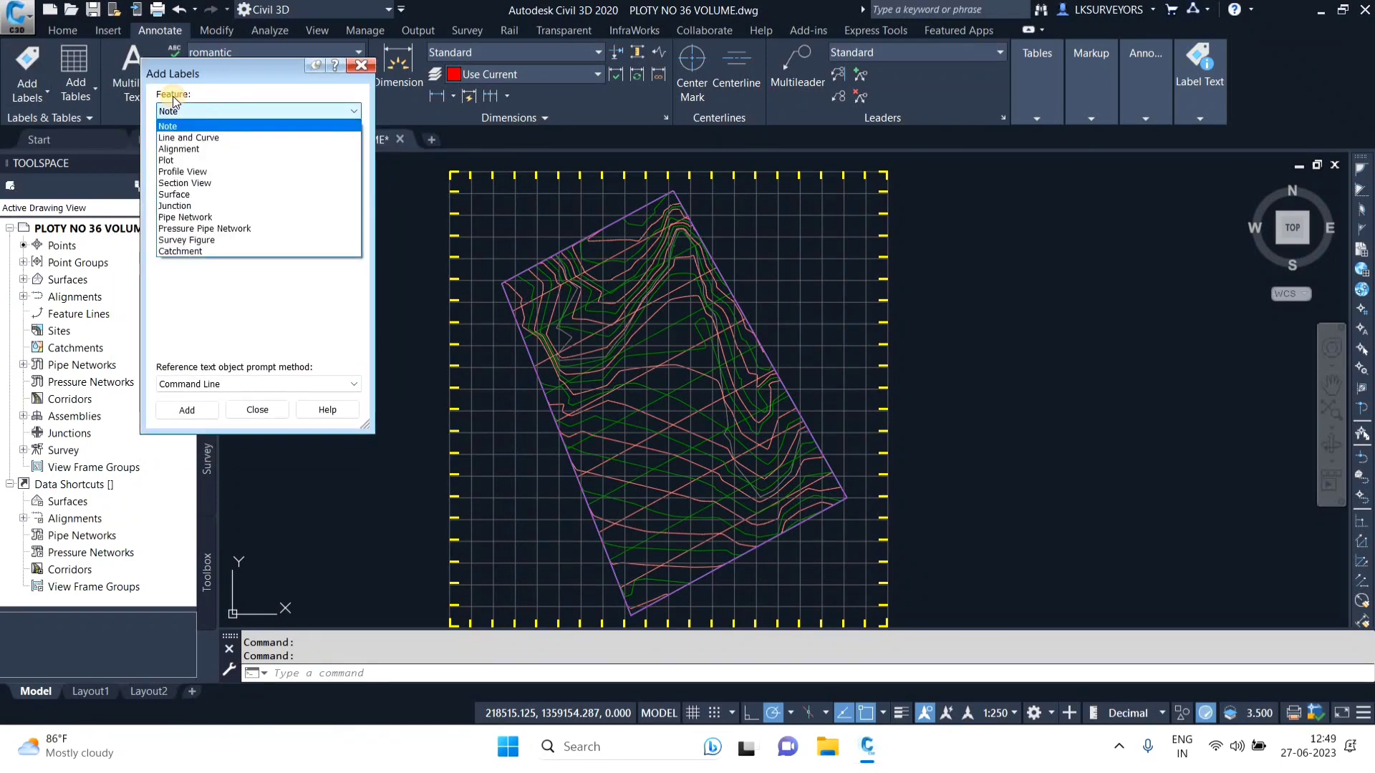
click(174, 96)
click(208, 117)
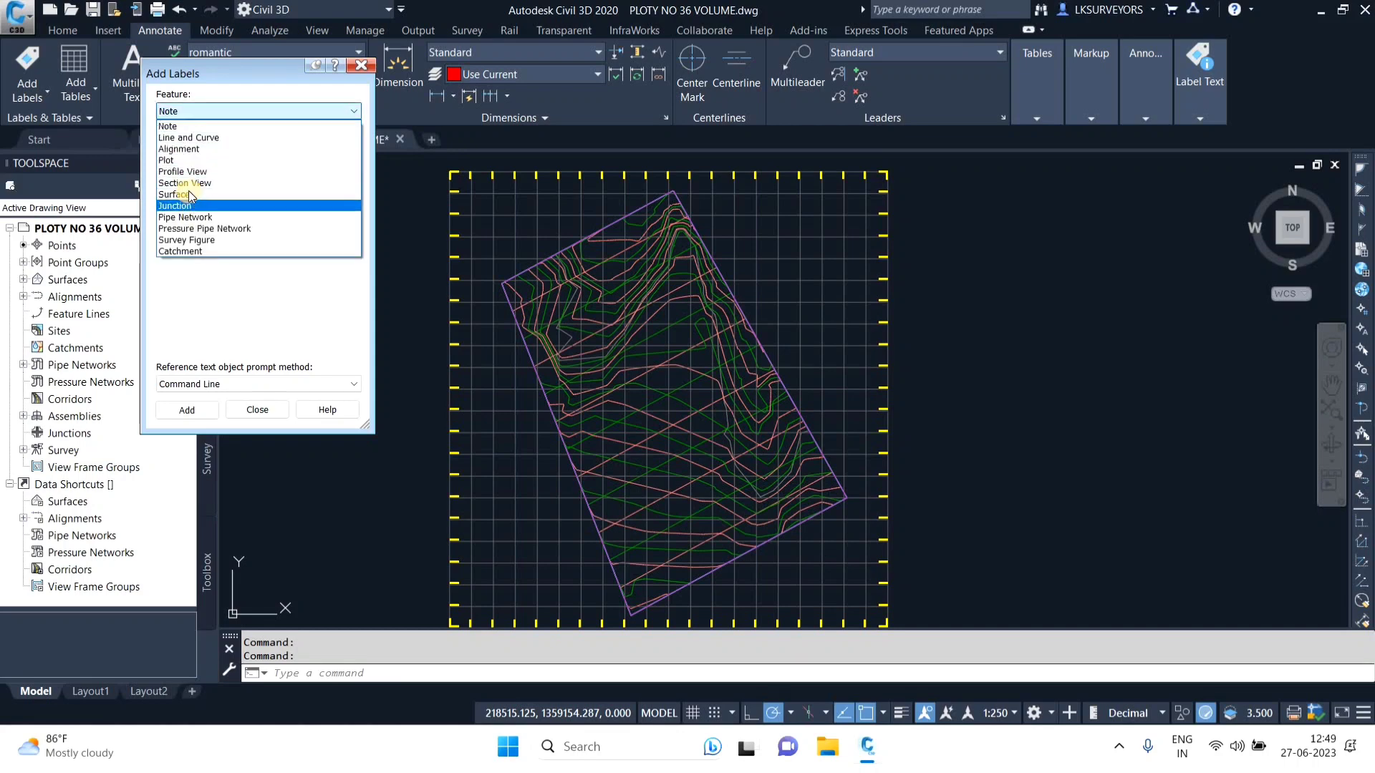
click(182, 194)
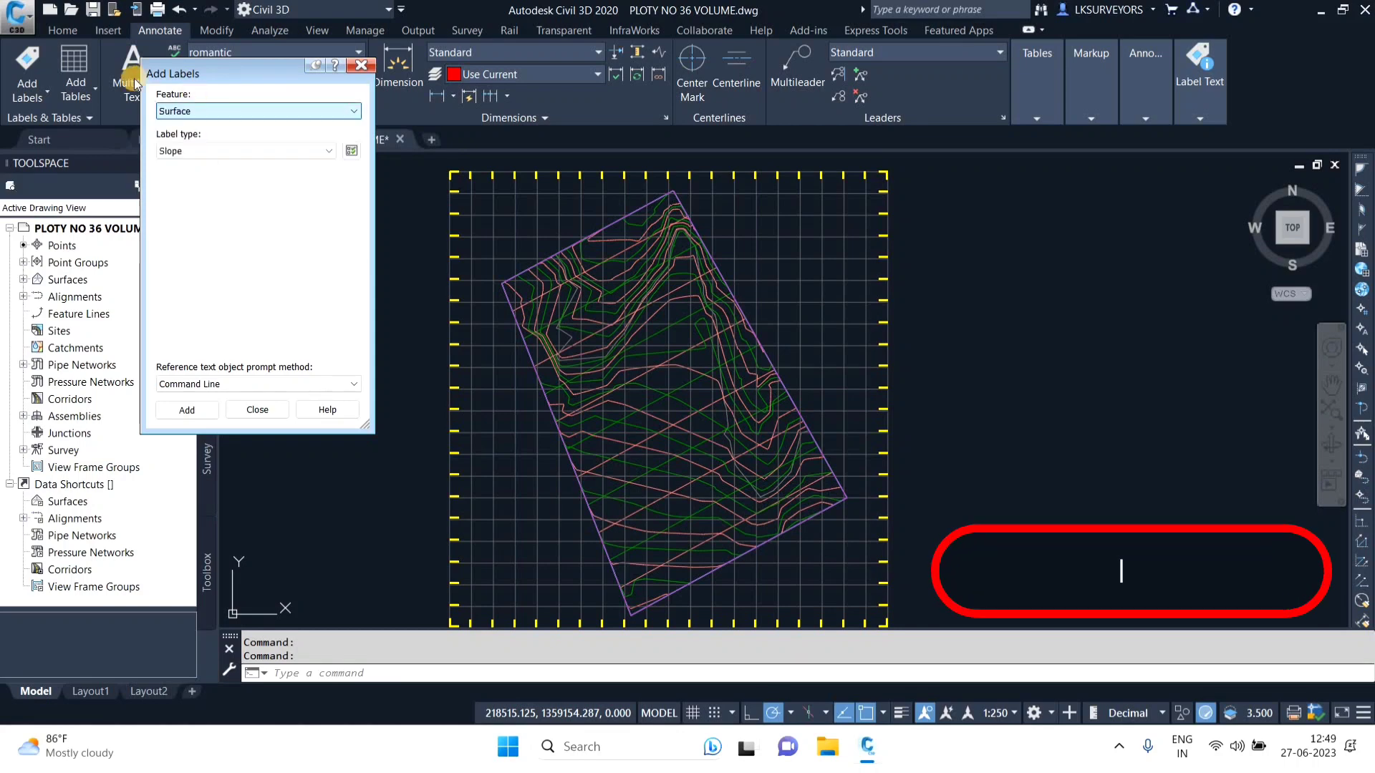
click(218, 150)
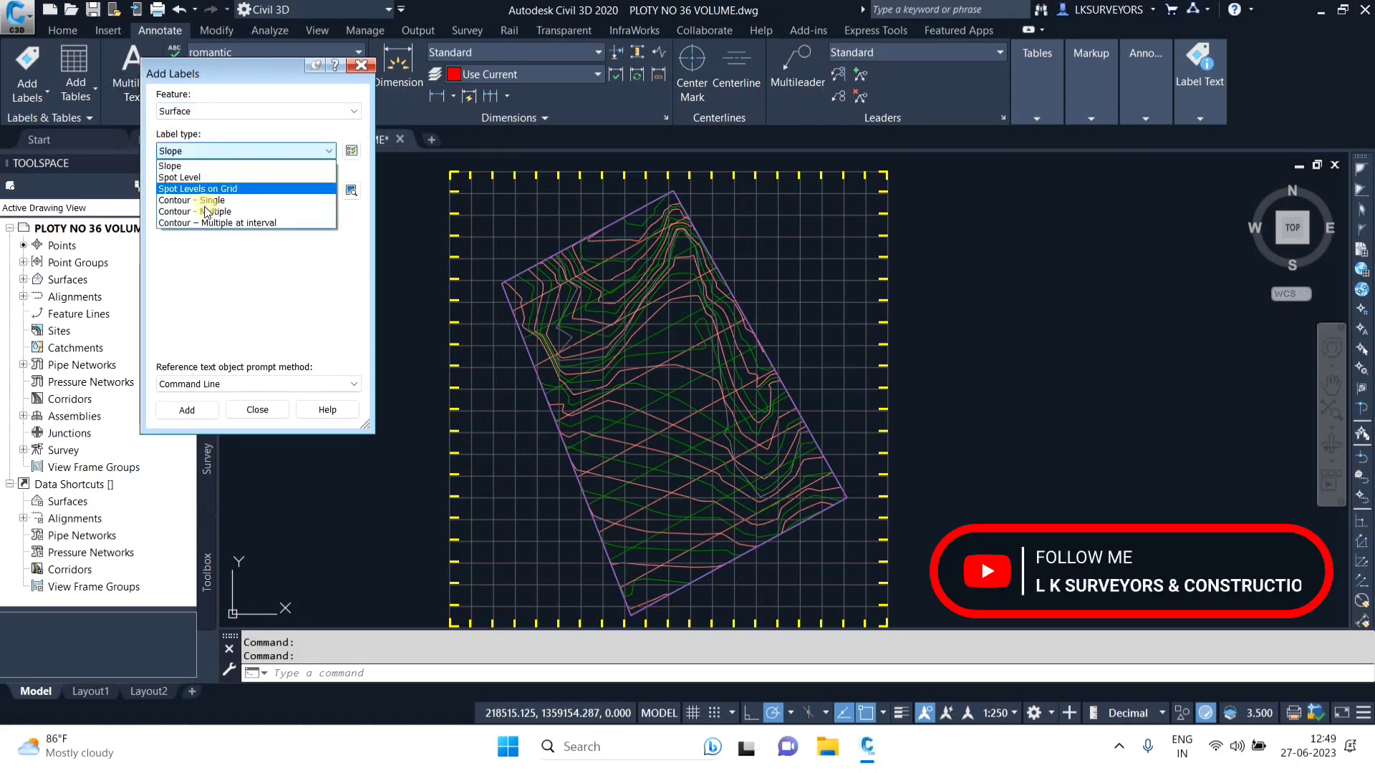
click(220, 189)
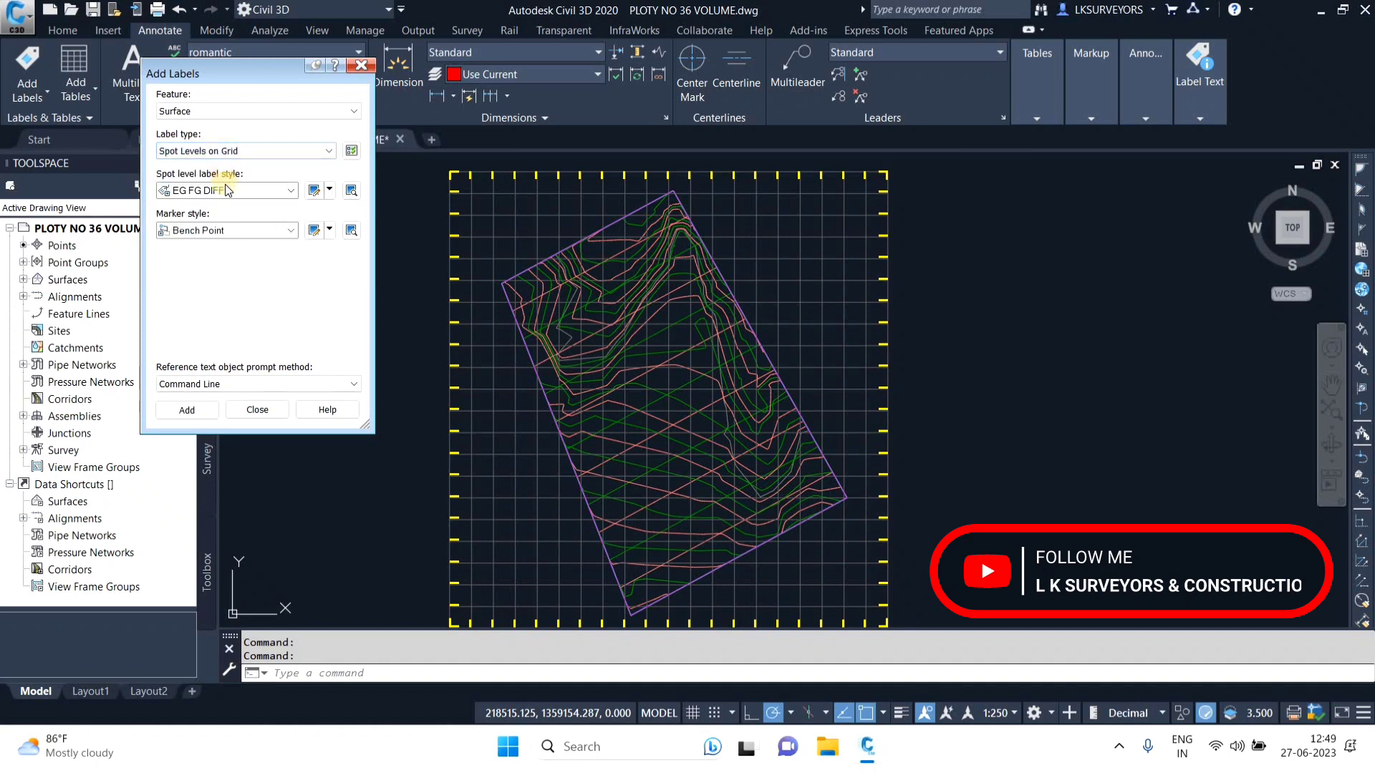
Step: Choose LK SURFACE as the spot level label style and Basic as the marker style
click(231, 192)
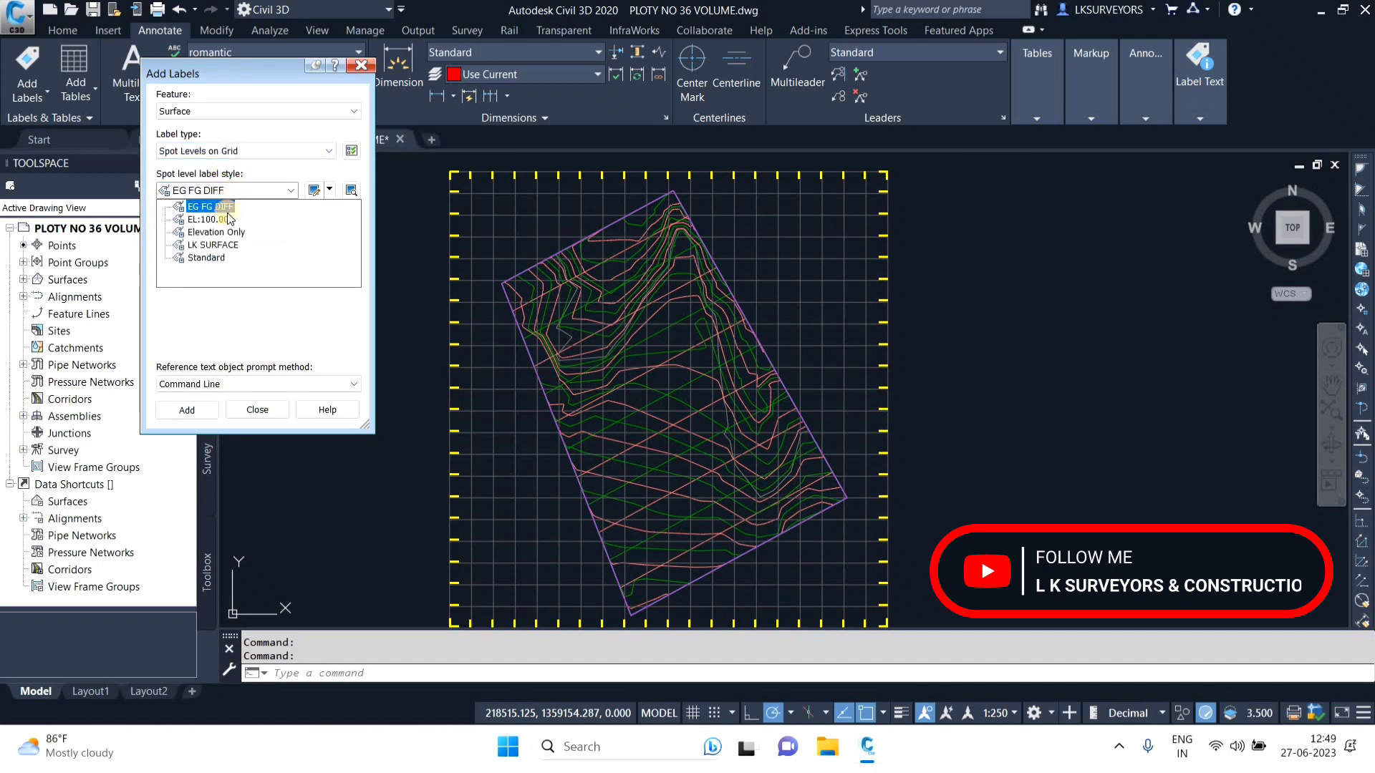
click(222, 246)
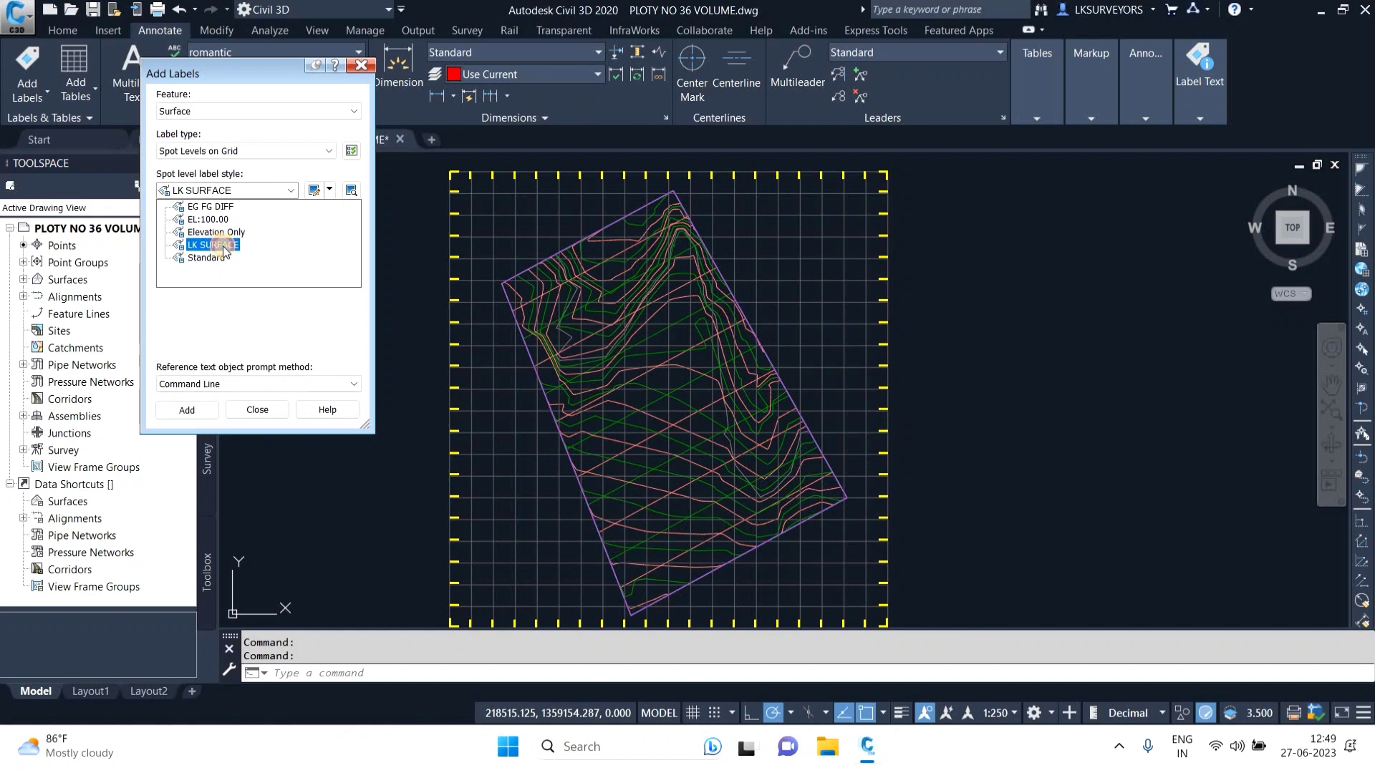
click(224, 247)
click(229, 231)
scroll(197, 329, up, 3)
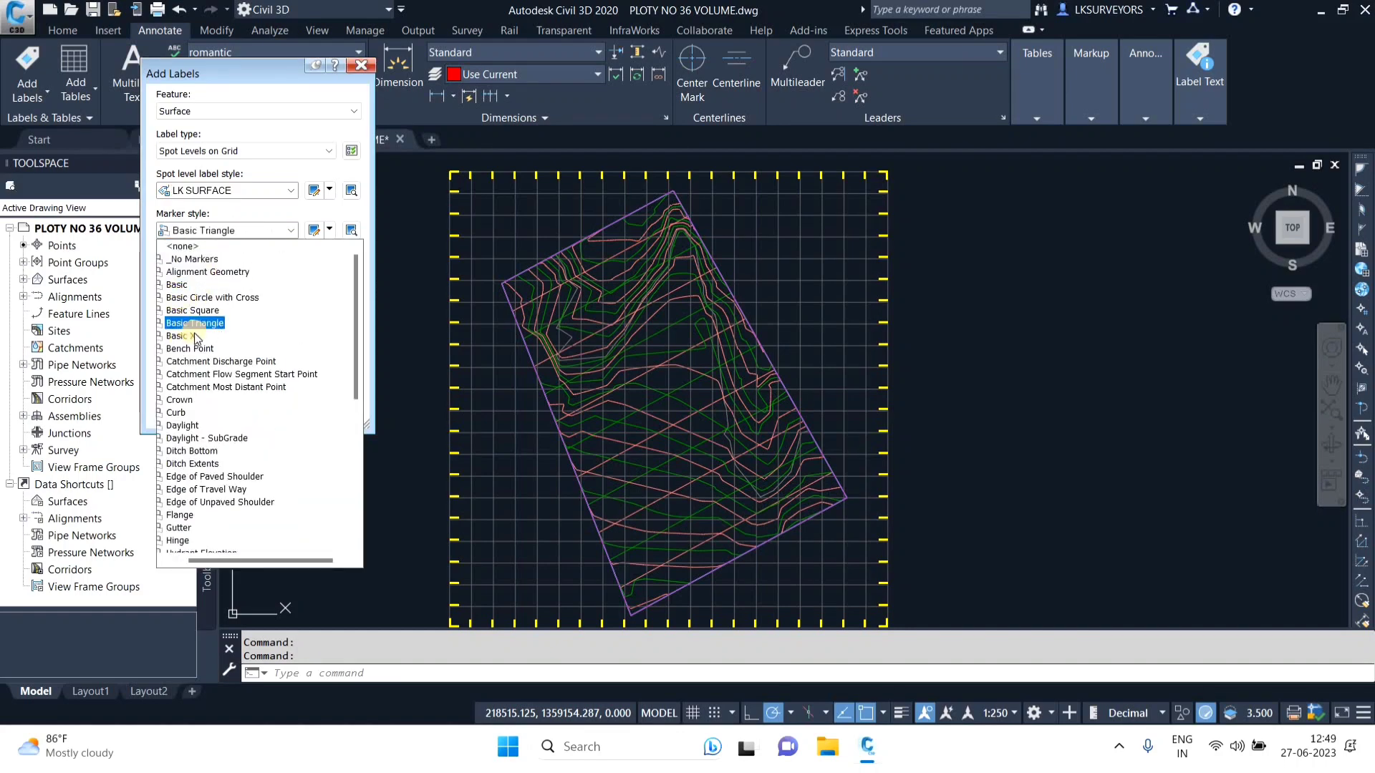
click(183, 284)
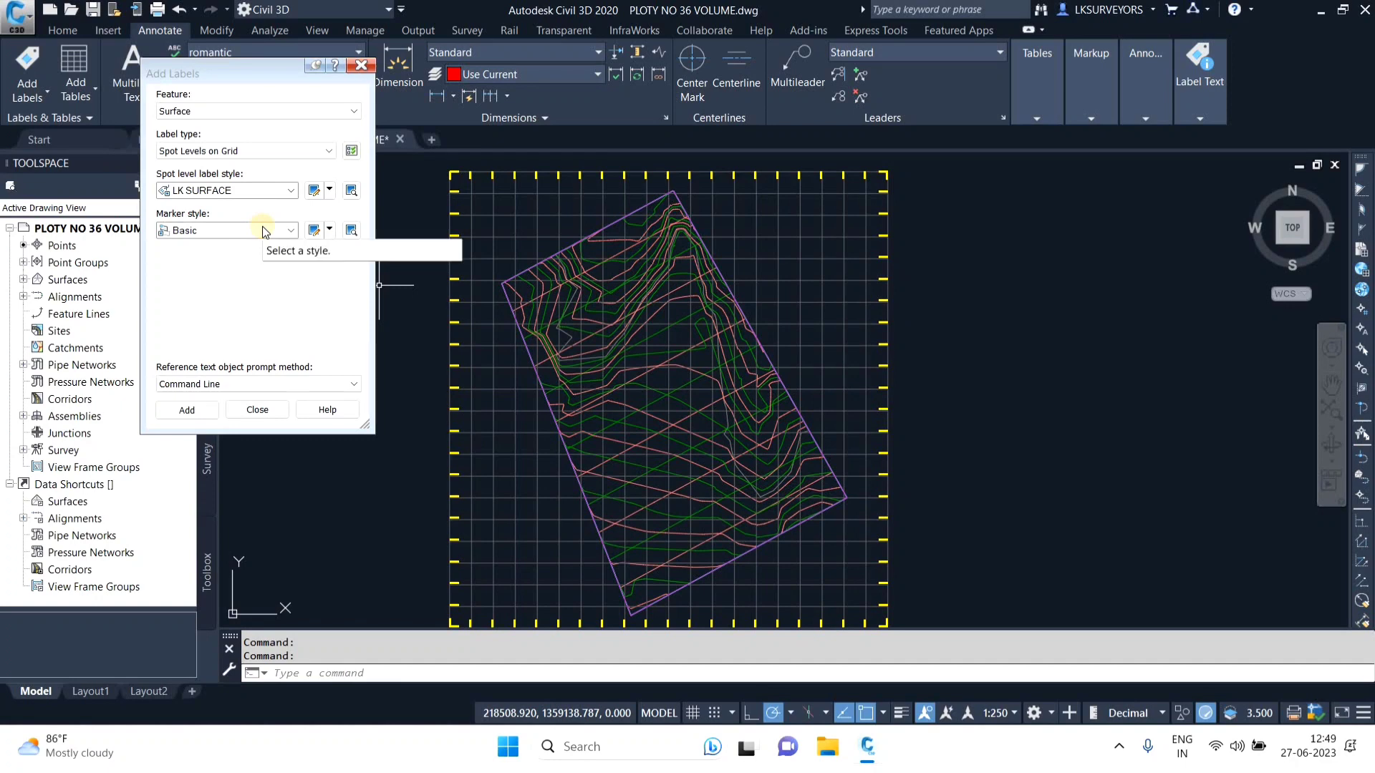
Step: Begin placing the grid labels and choose GROUND SURFACE from the surface list as the surface to label
click(207, 409)
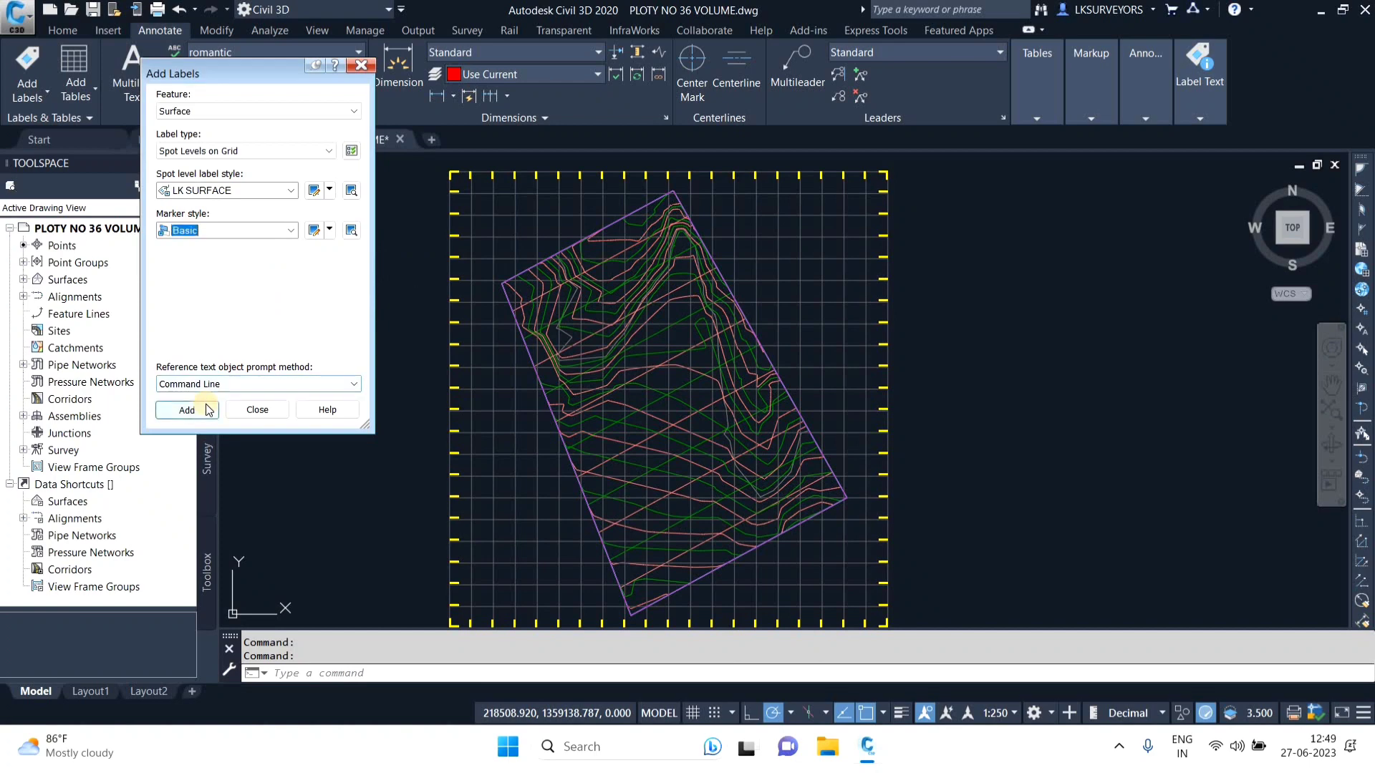
click(207, 410)
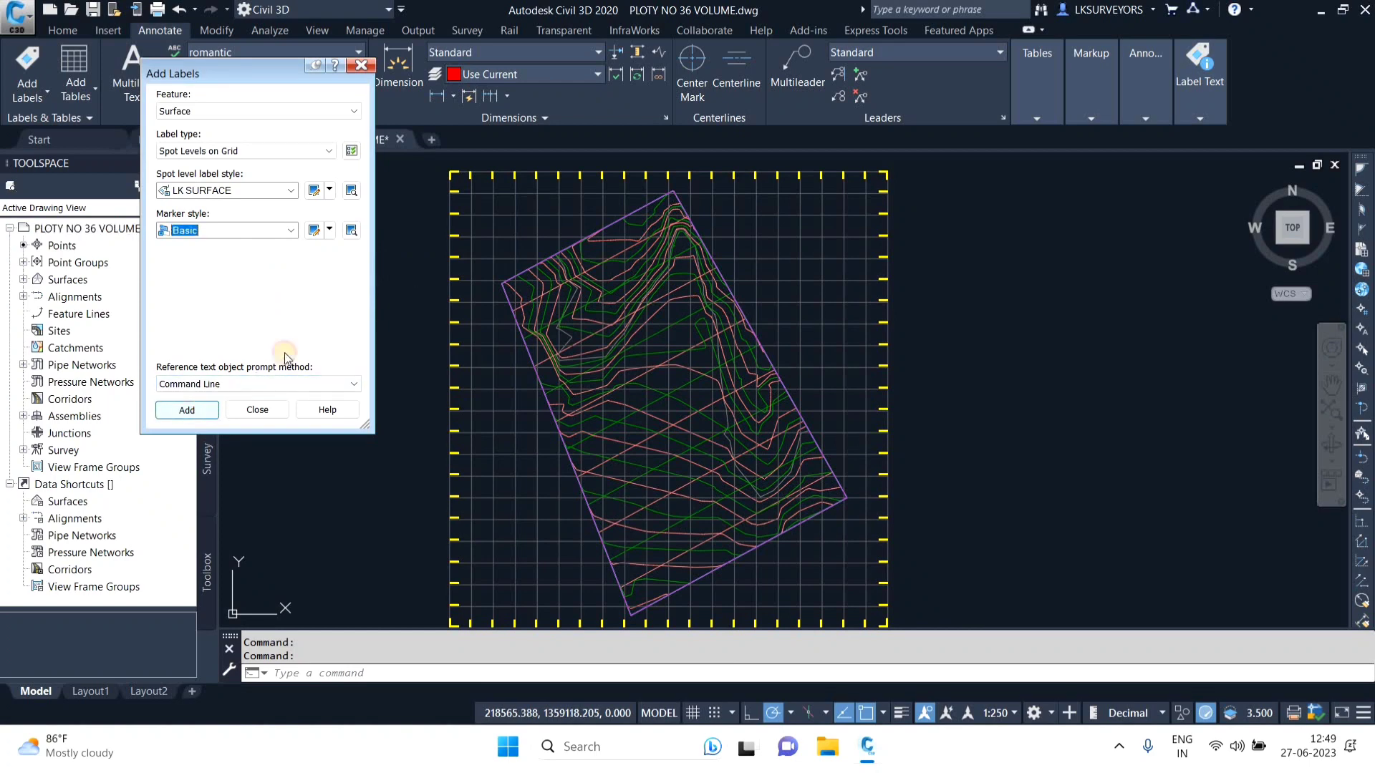
scroll(667, 256, down, 4)
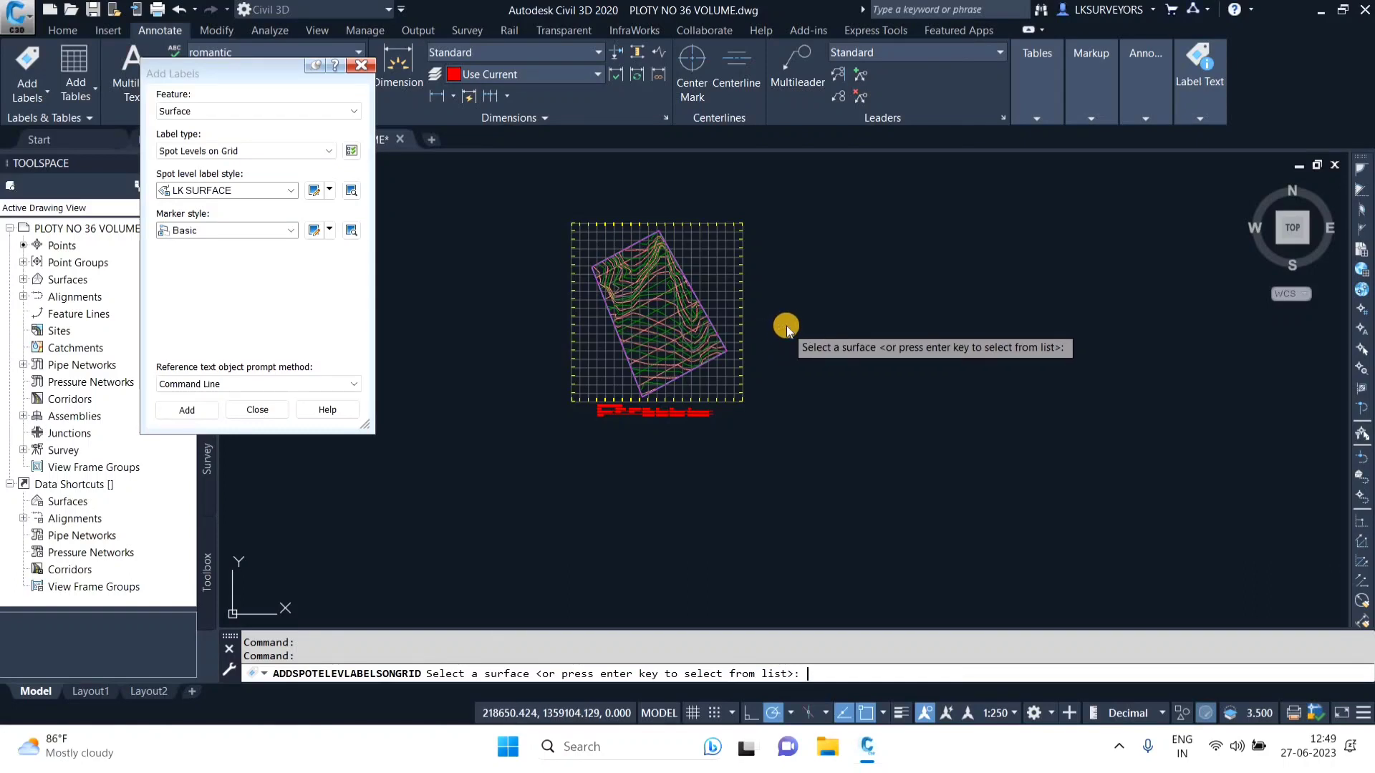
key(Return)
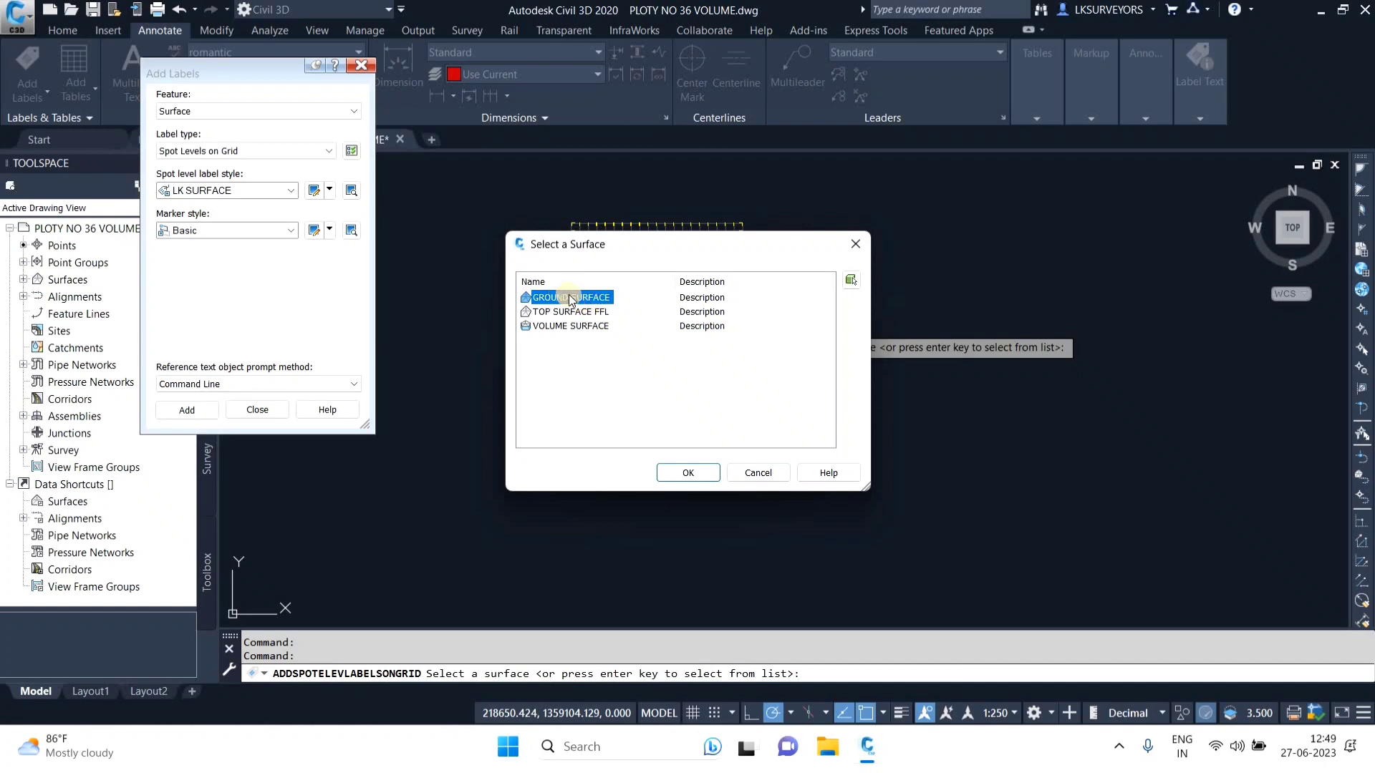
click(698, 472)
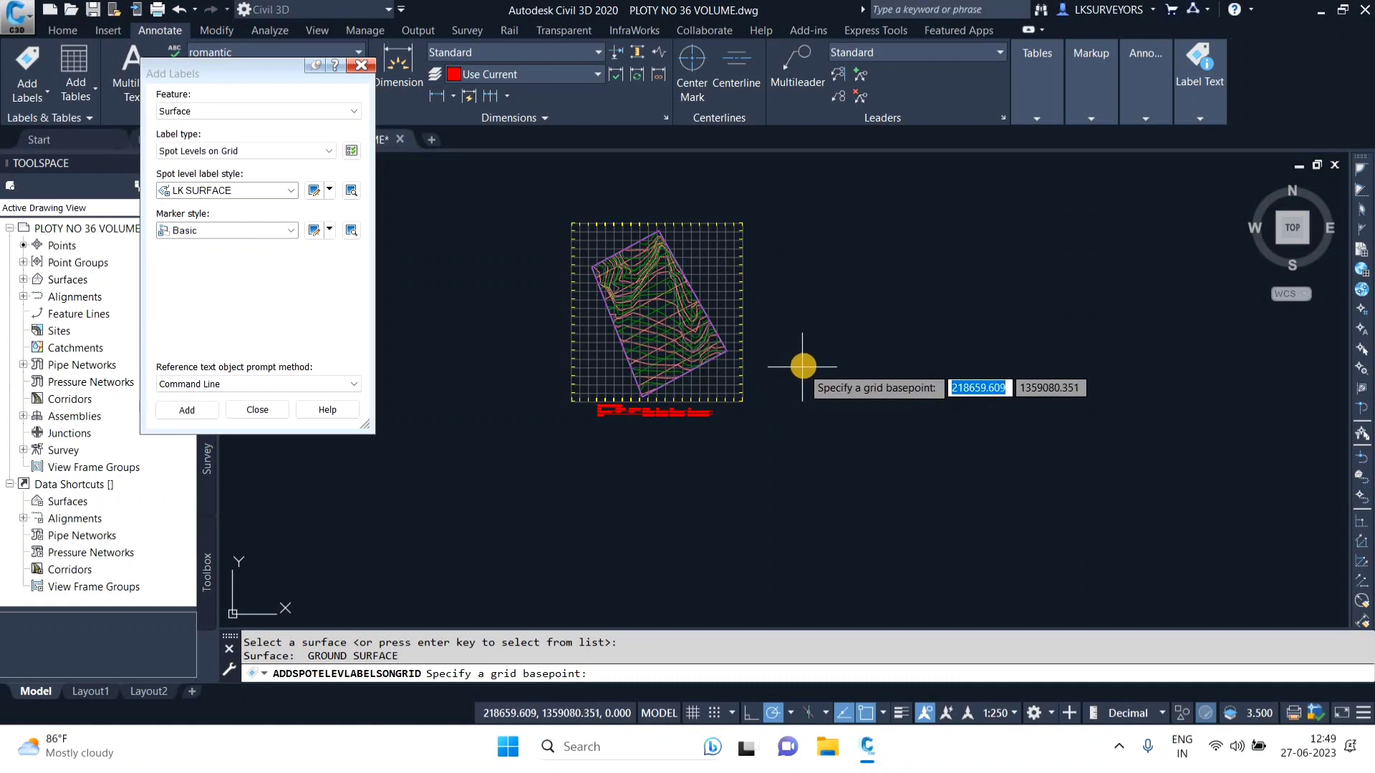
Step: Place the label grid's basepoint at the lower-left corner of the coordinate grid, on the N 1359060 line
scroll(644, 401, up, 10)
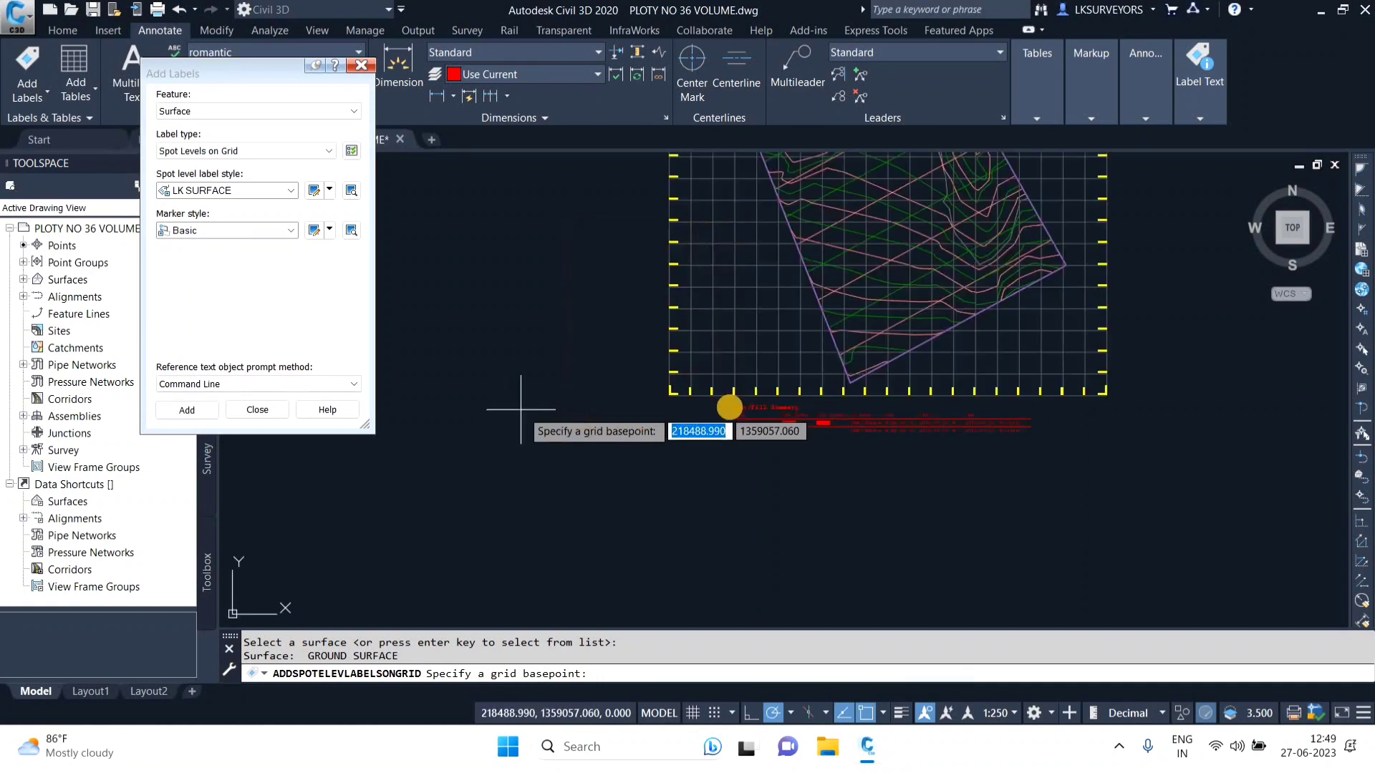
scroll(809, 350, up, 7)
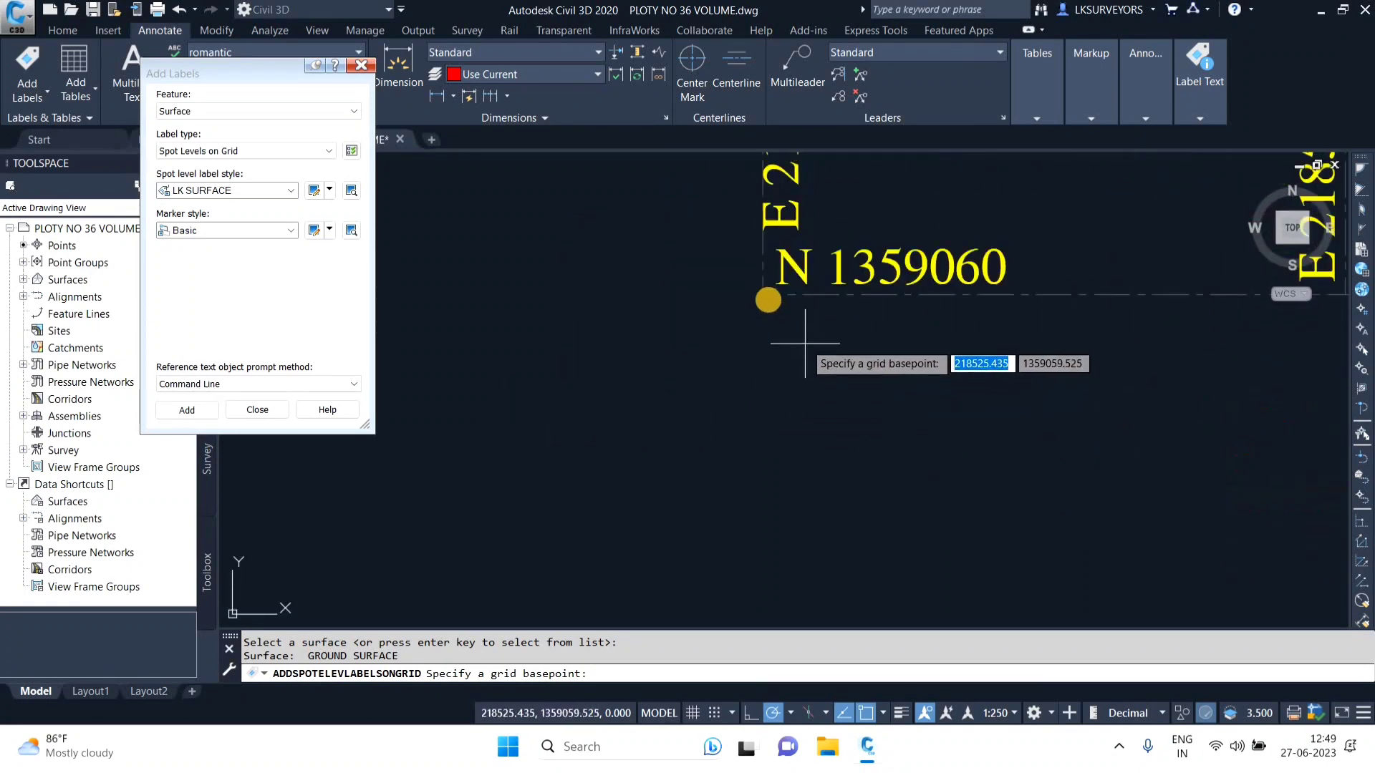
click(752, 299)
Step: Set the label grid's rotation to 0 and accept 5.0000 for both the X and Y spacing
scroll(576, 523, down, 10)
scroll(809, 318, down, 5)
scroll(882, 235, up, 3)
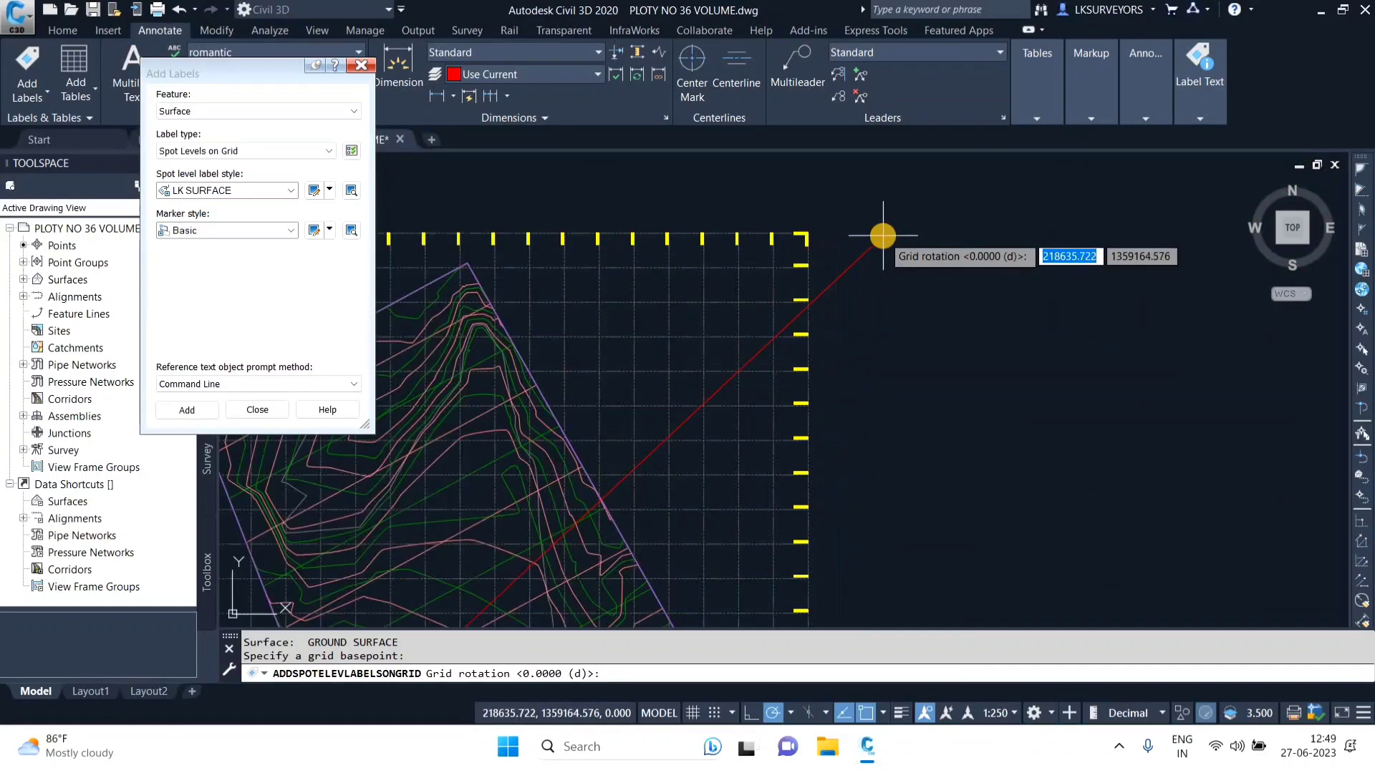
text(0)
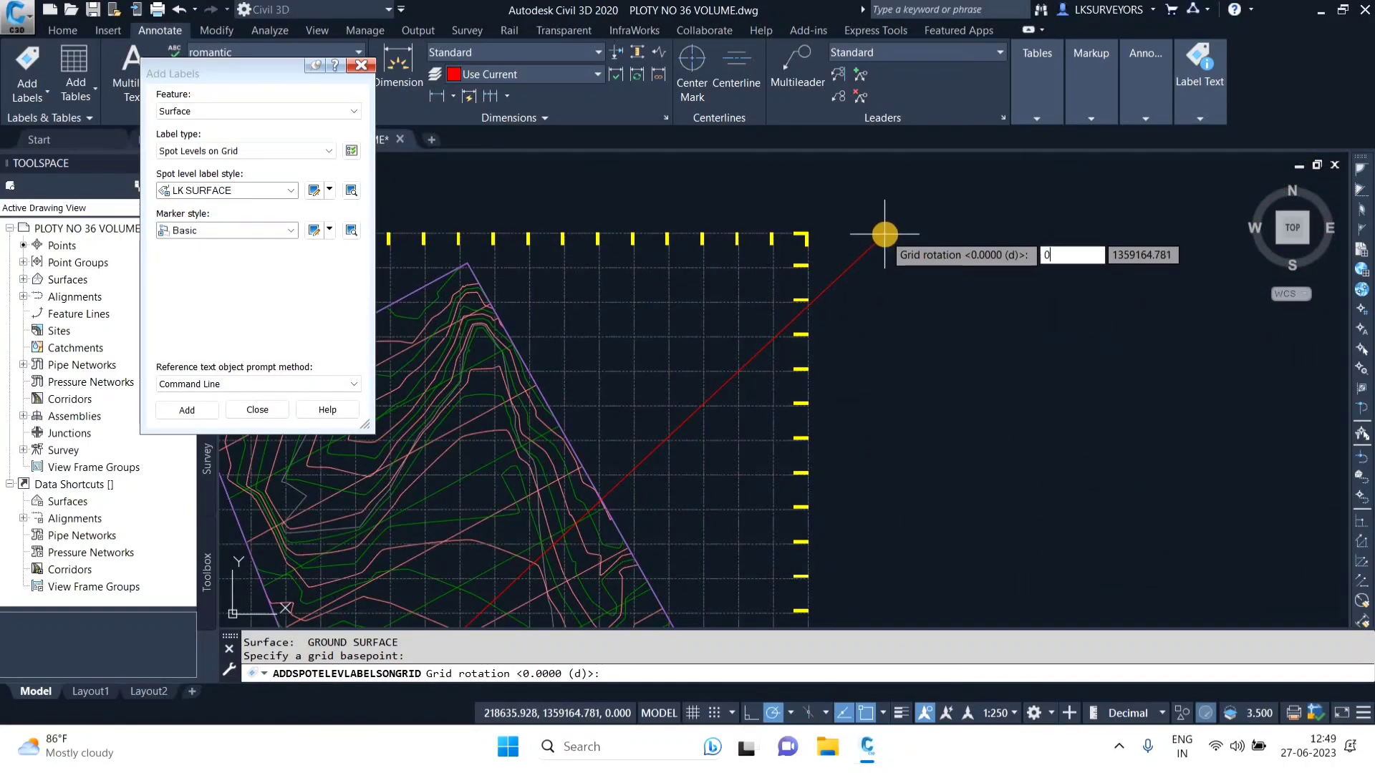
key(Return)
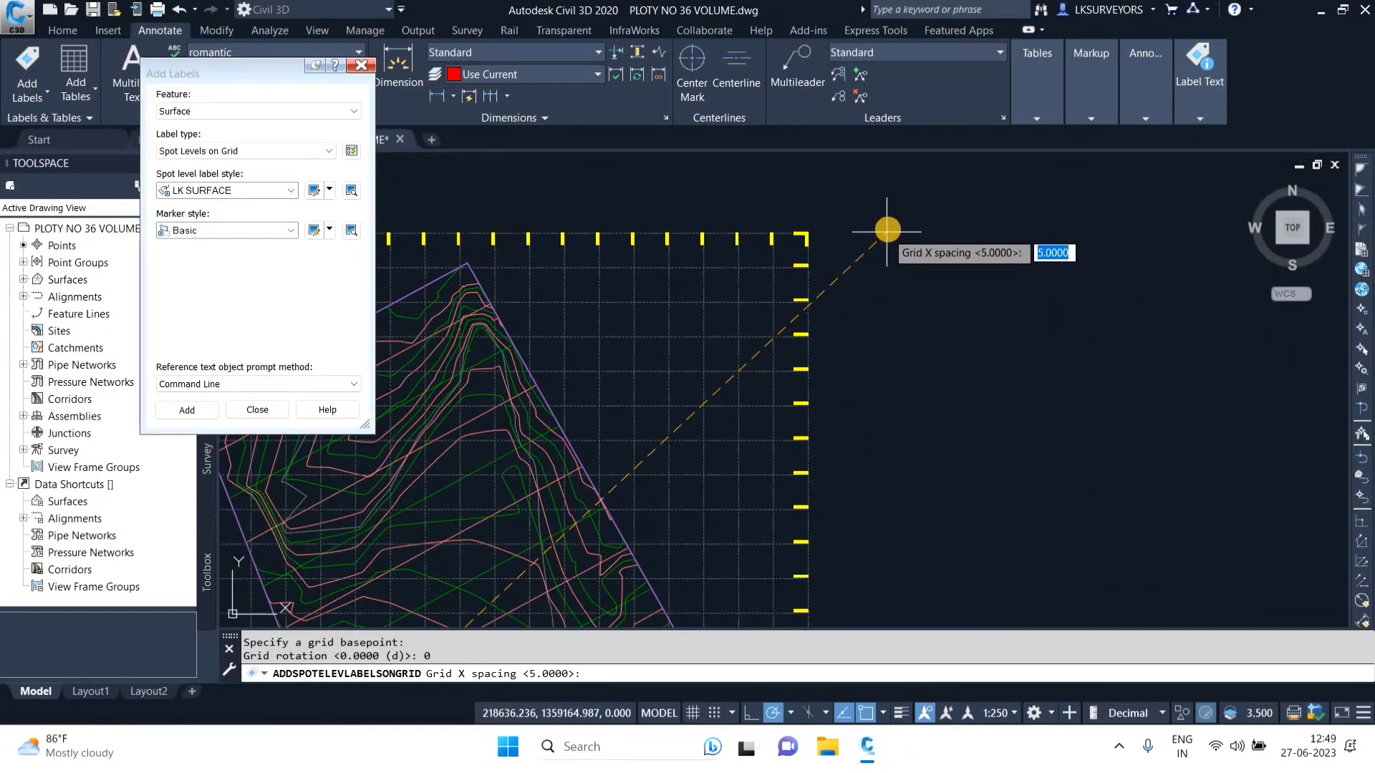
key(Return)
key(Return)
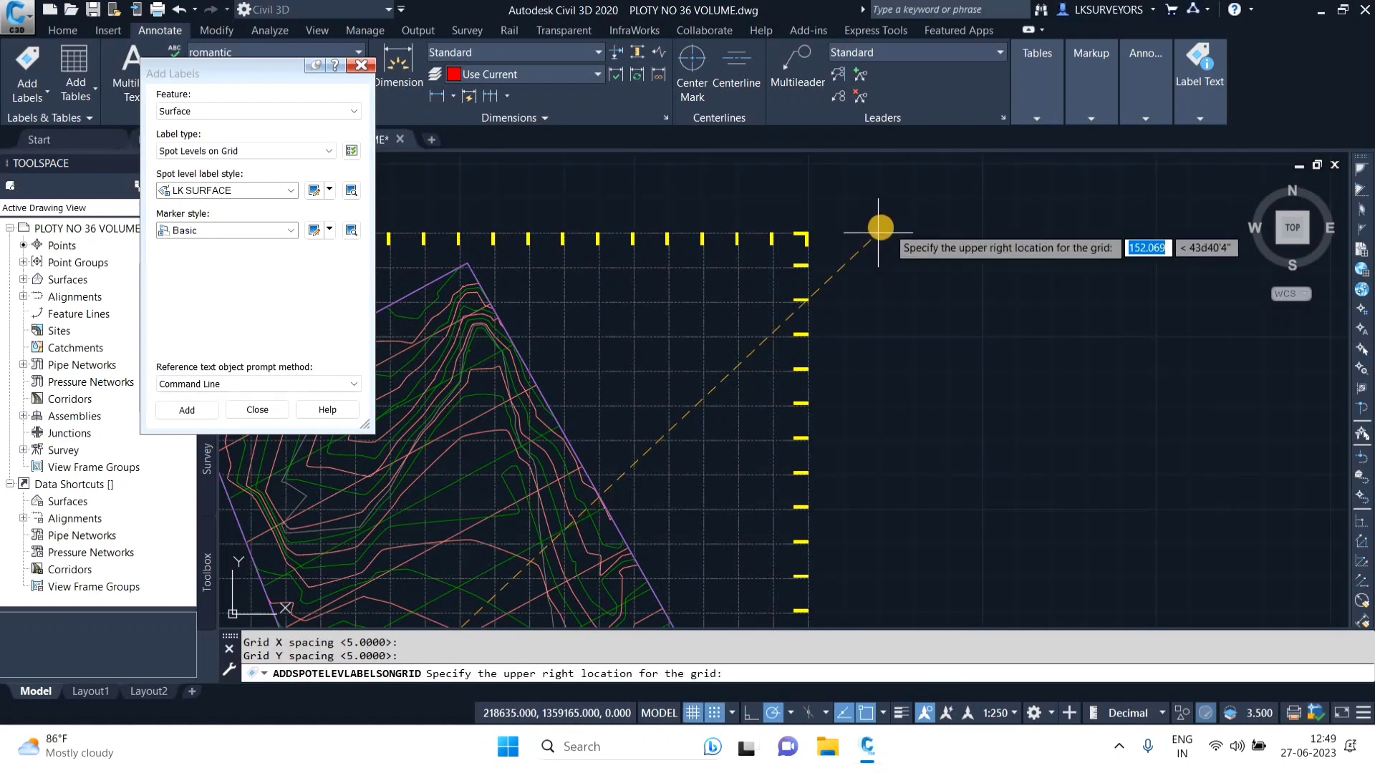
Step: Place the label grid's upper-right corner at E 218625, N 1359165 and keep its size and rotation
scroll(782, 239, up, 4)
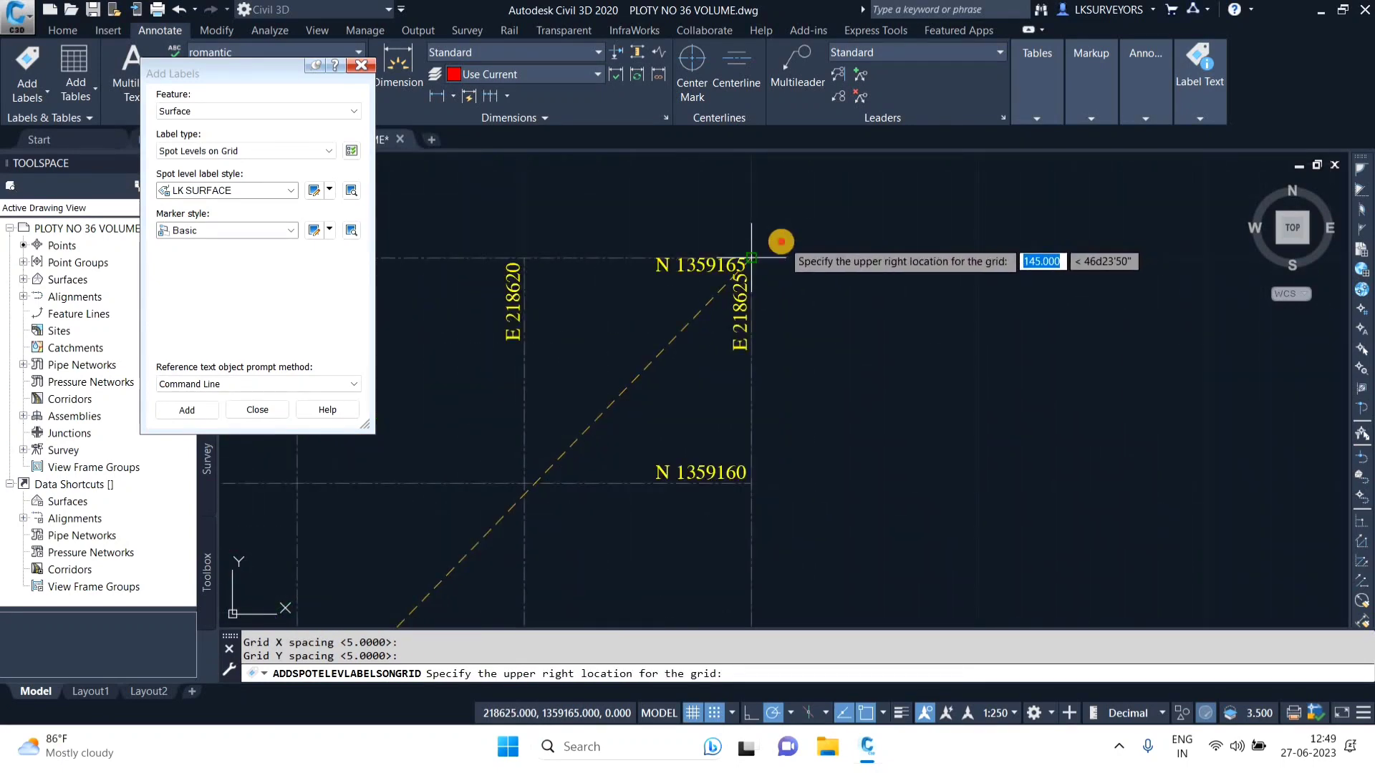
click(786, 236)
scroll(816, 225, down, 3)
scroll(819, 224, down, 5)
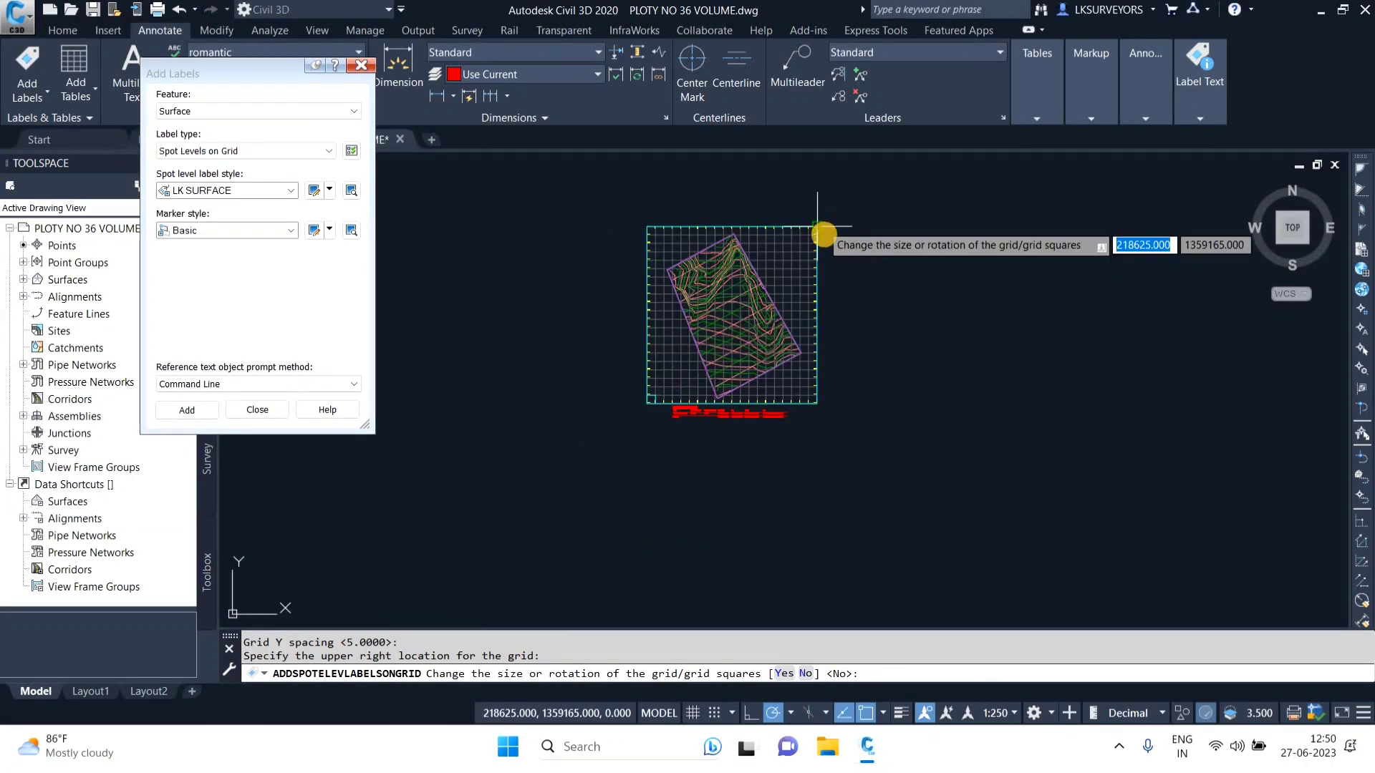
key(Return)
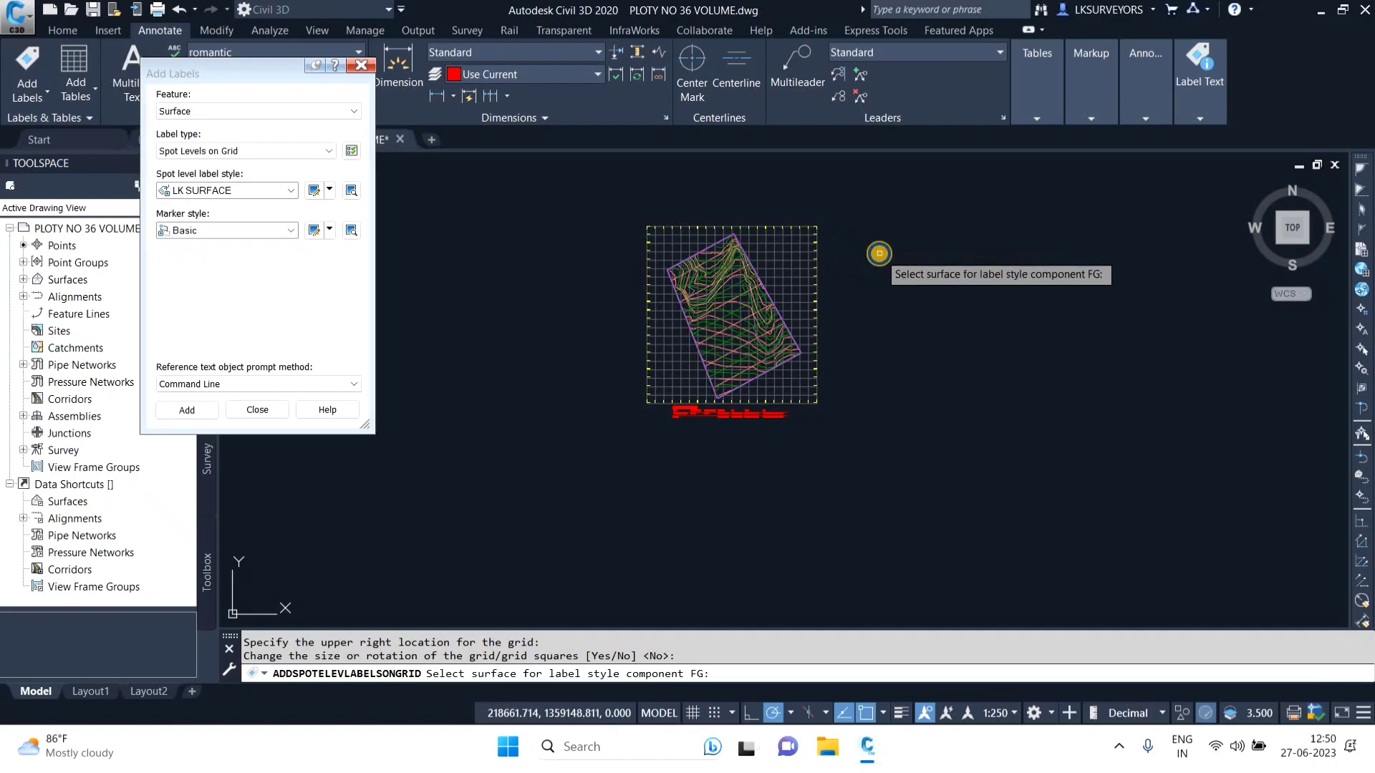
Step: Assign TOP SURFACE FFL to the FG label component and VOLUME SURFACE to the DIFF component
key(Return)
click(595, 314)
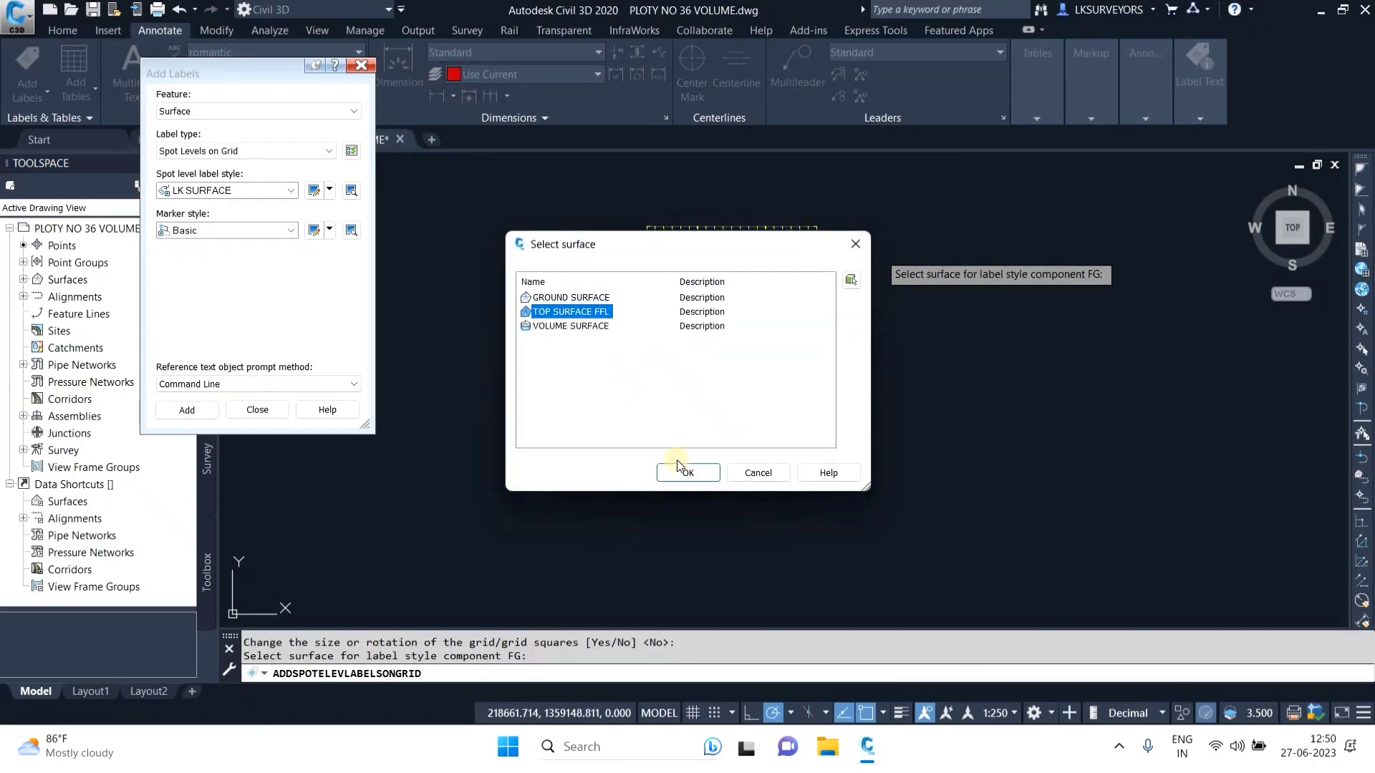
click(685, 473)
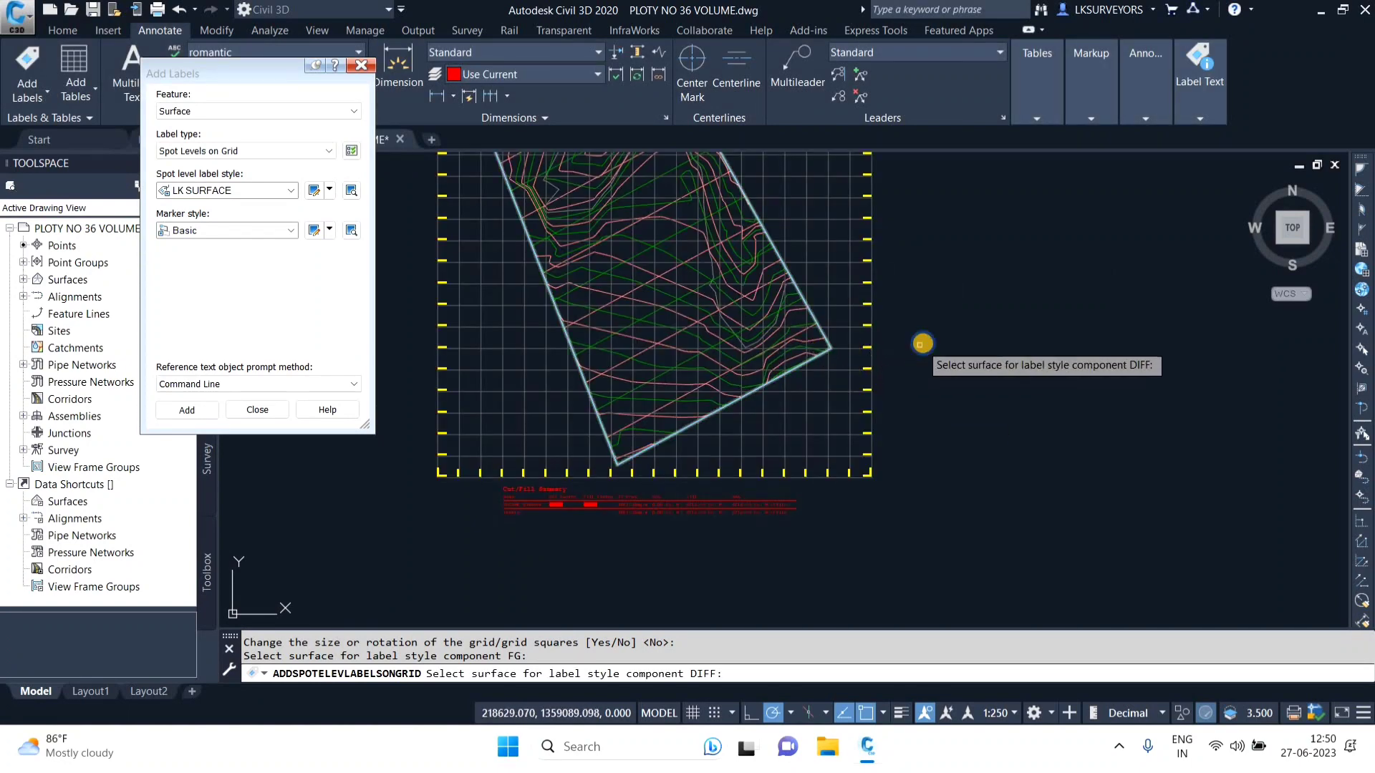
key(Return)
click(571, 326)
click(685, 474)
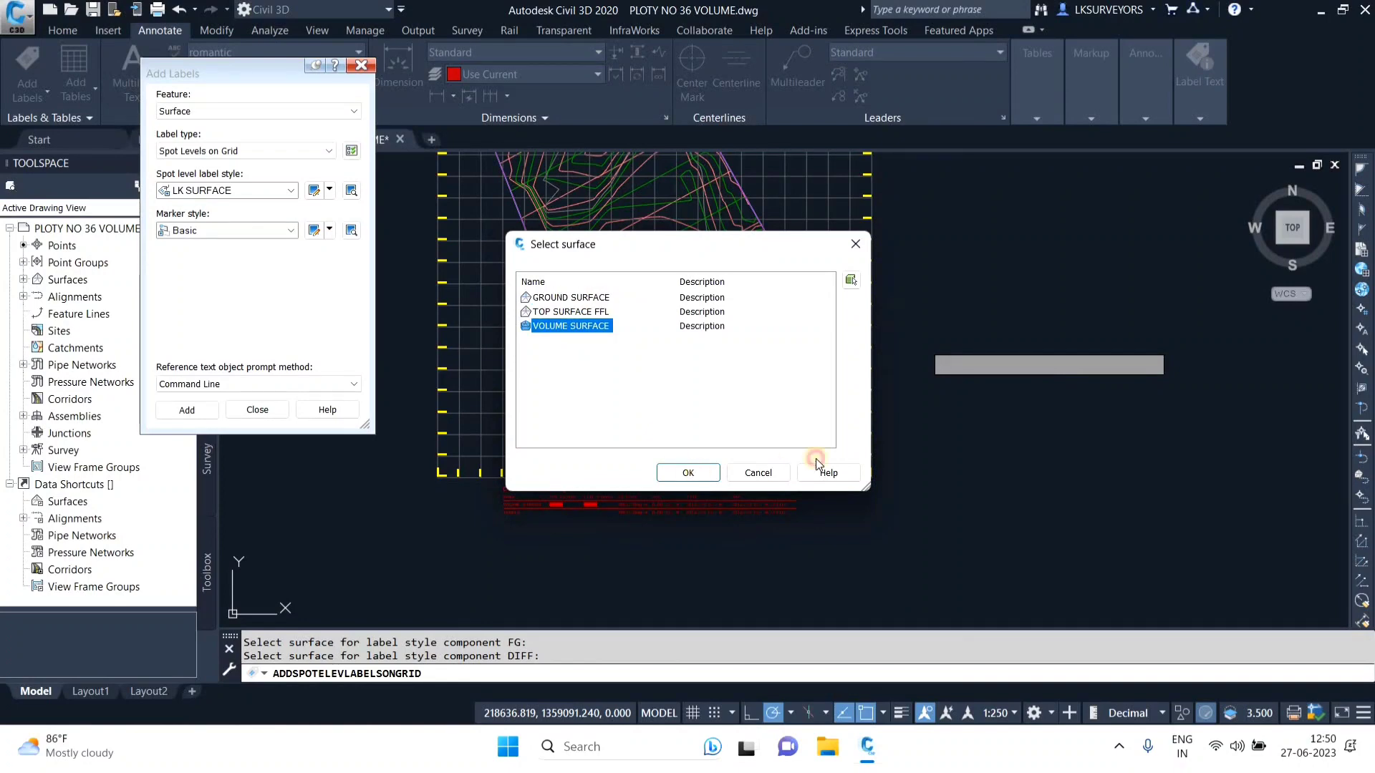
Step: Examine the new spot level labels and their grid point markers across the plot, and close the label settings
scroll(737, 332, up, 8)
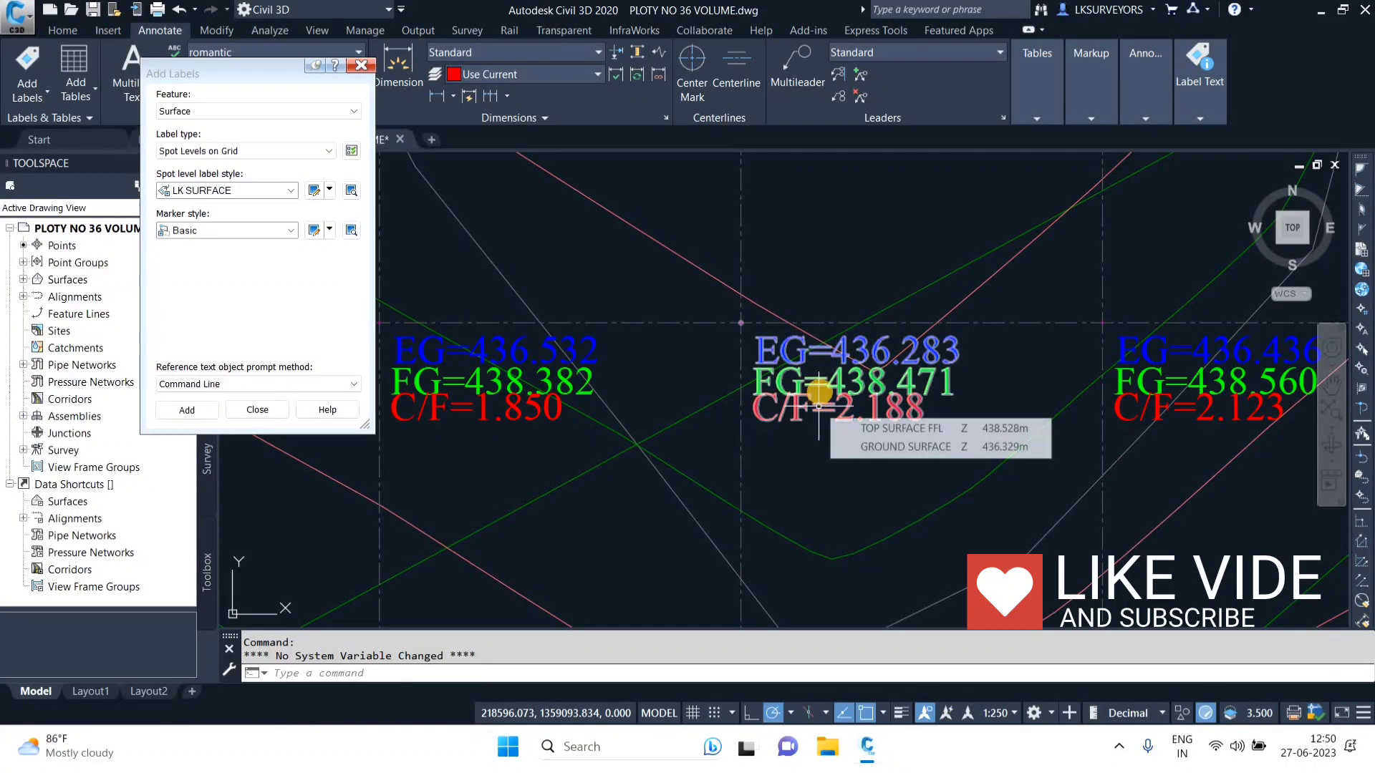
scroll(802, 365, down, 3)
scroll(756, 350, up, 10)
scroll(755, 349, down, 6)
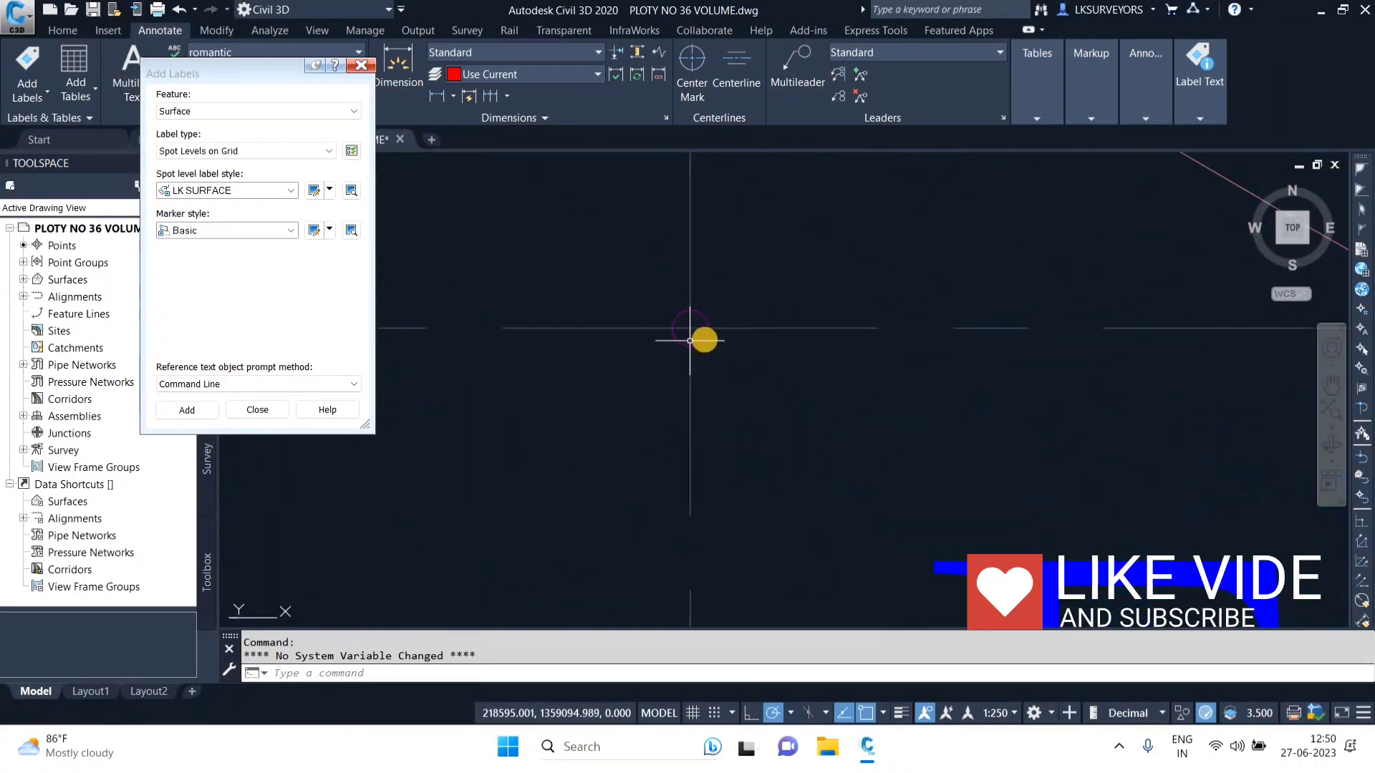
scroll(755, 342, down, 5)
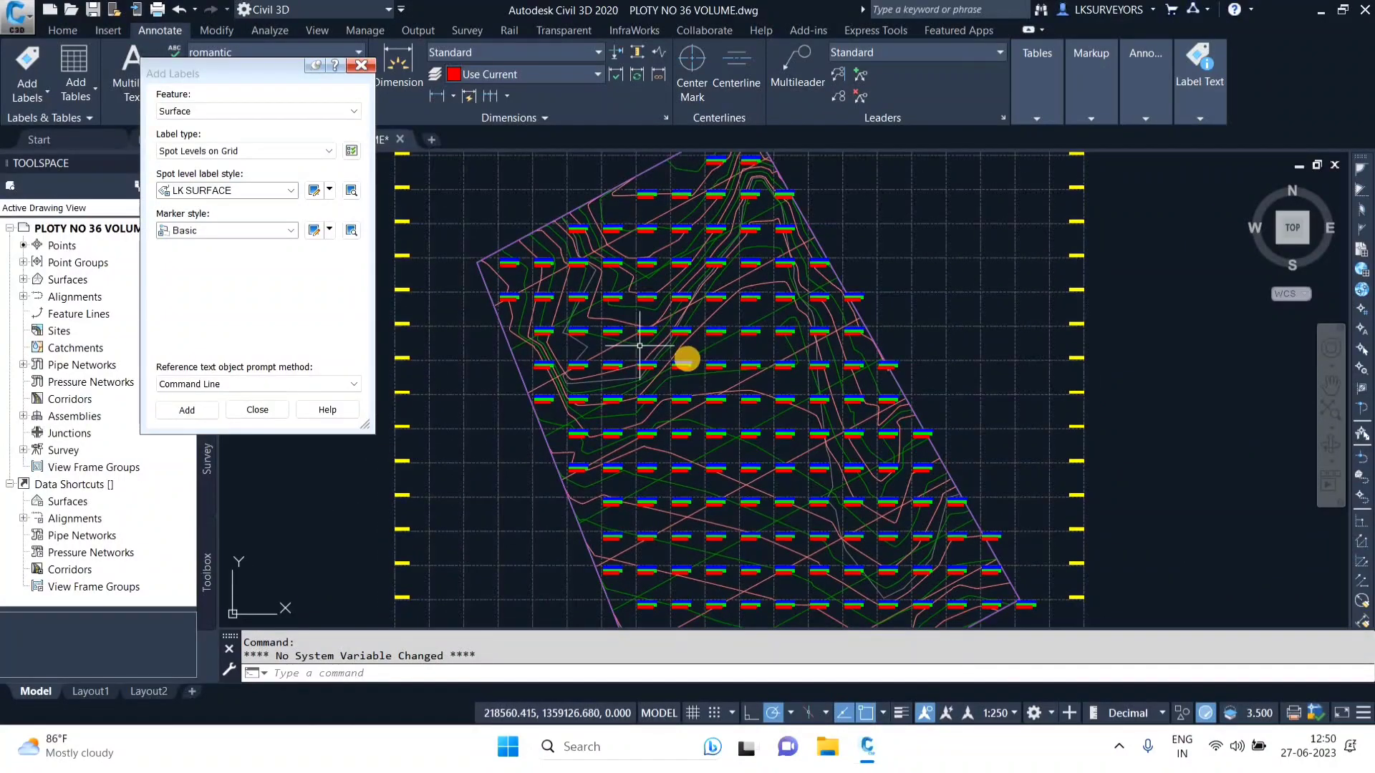
scroll(685, 358, down, 2)
middle_drag(684, 359, 703, 273)
middle_drag(668, 432, 676, 379)
scroll(679, 381, up, 4)
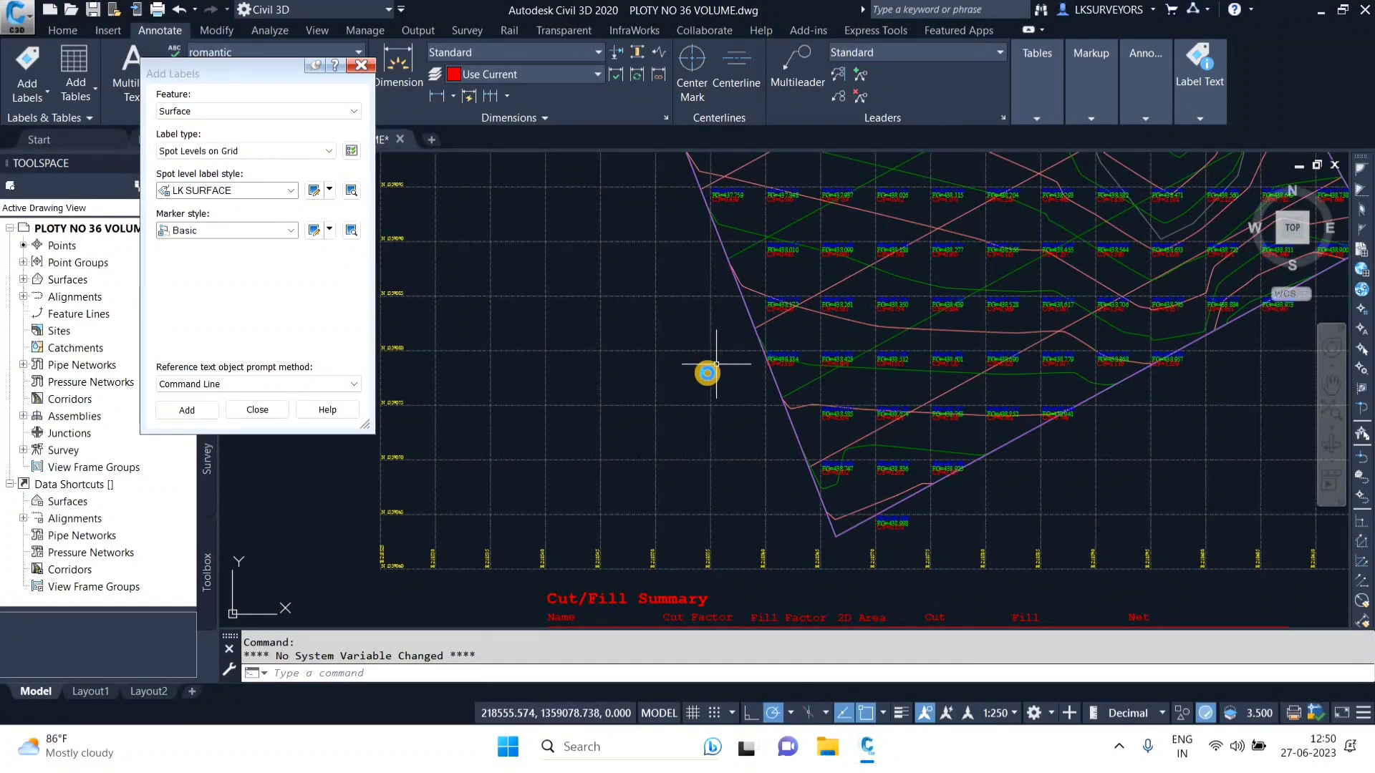
scroll(707, 372, down, 4)
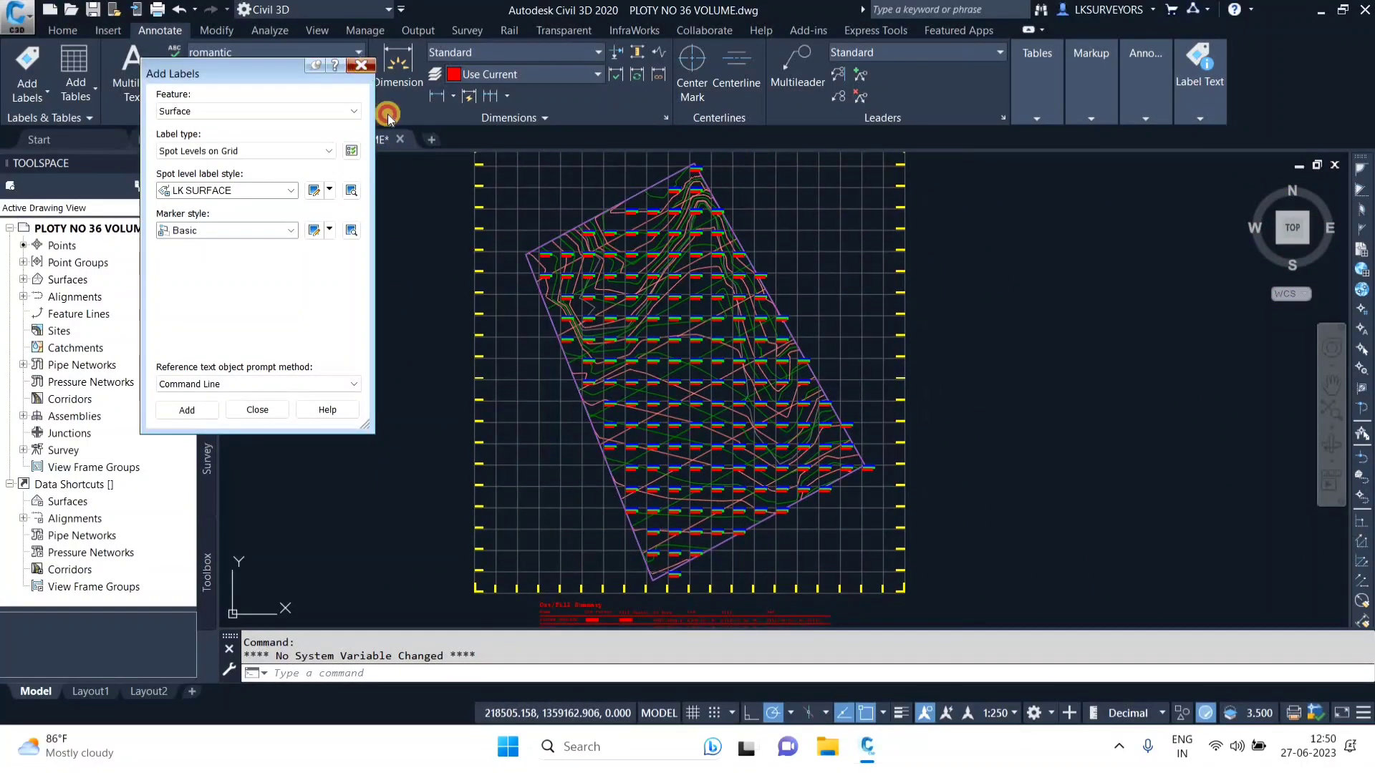
key(Escape)
Step: Check the EG, FG and C/F values of the labels from the plot's upper corner down to its lower part
scroll(537, 270, up, 5)
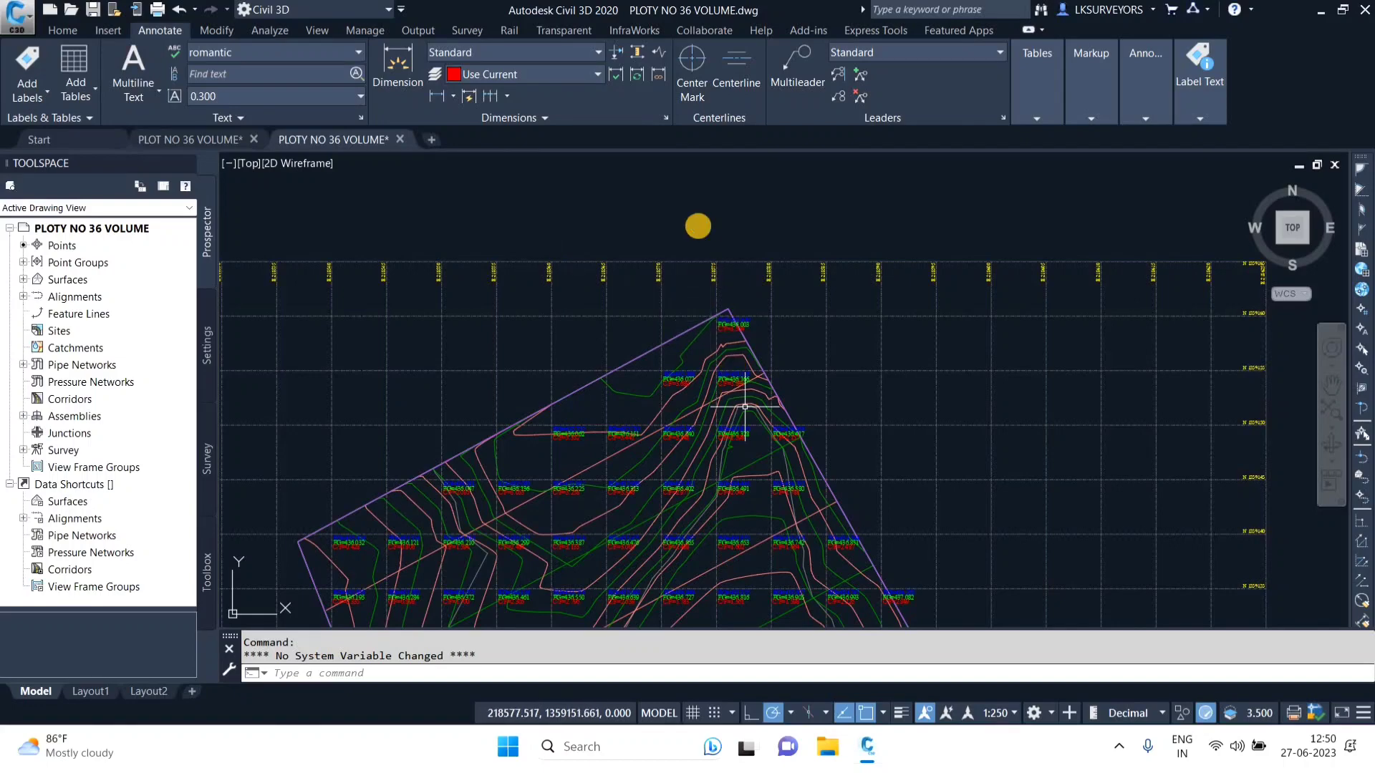
middle_drag(744, 407, 701, 239)
scroll(837, 368, down, 2)
mouse_move(885, 422)
middle_down()
mouse_move(838, 328)
mouse_move(845, 199)
middle_up()
middle_drag(905, 380, 903, 269)
scroll(785, 349, up, 2)
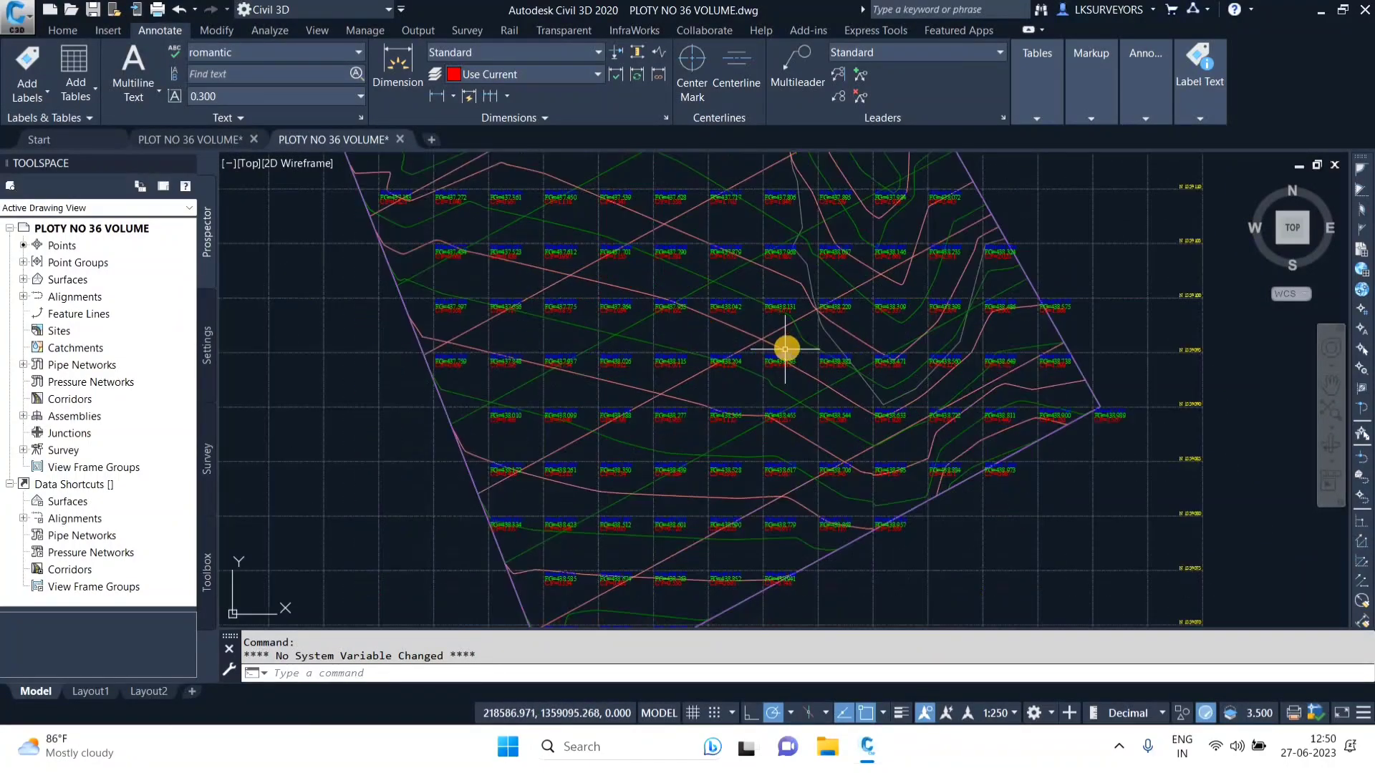
scroll(784, 350, up, 2)
scroll(787, 348, up, 3)
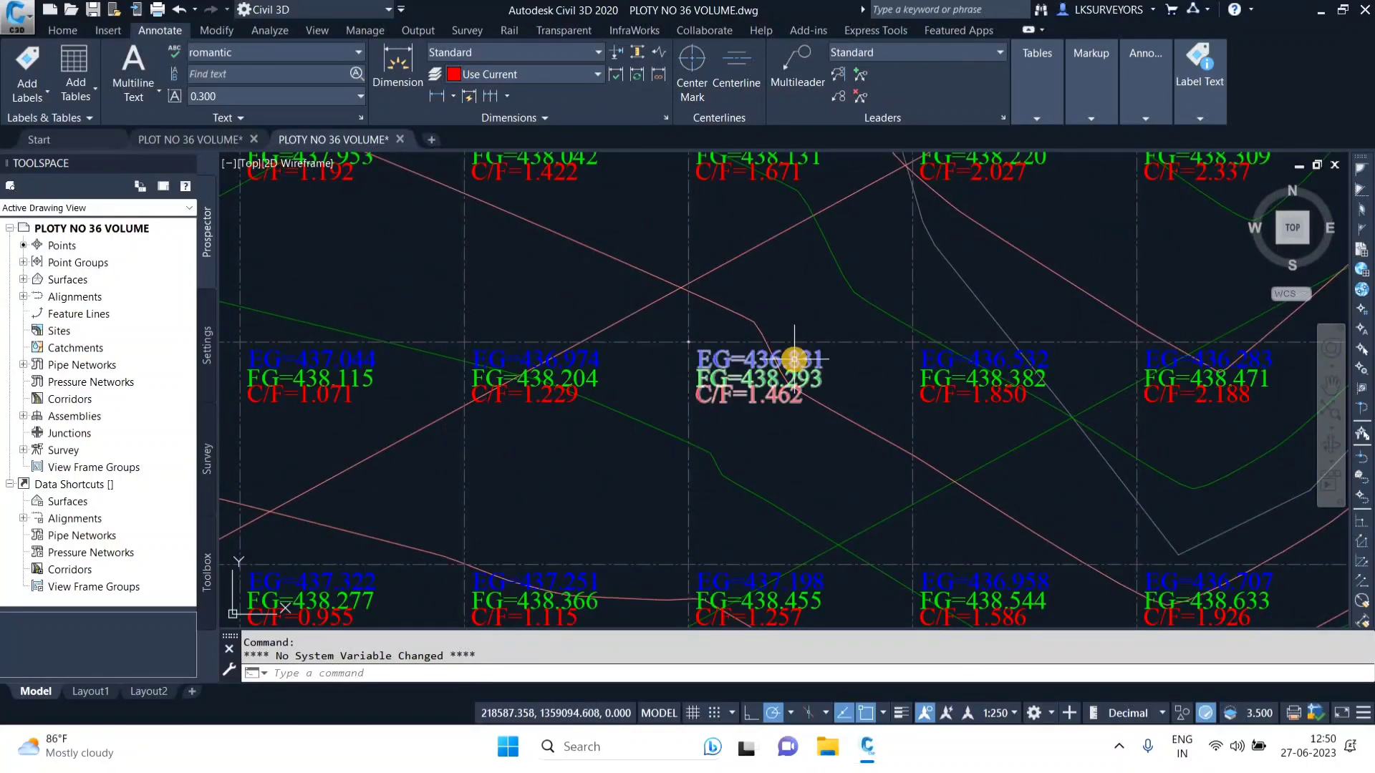